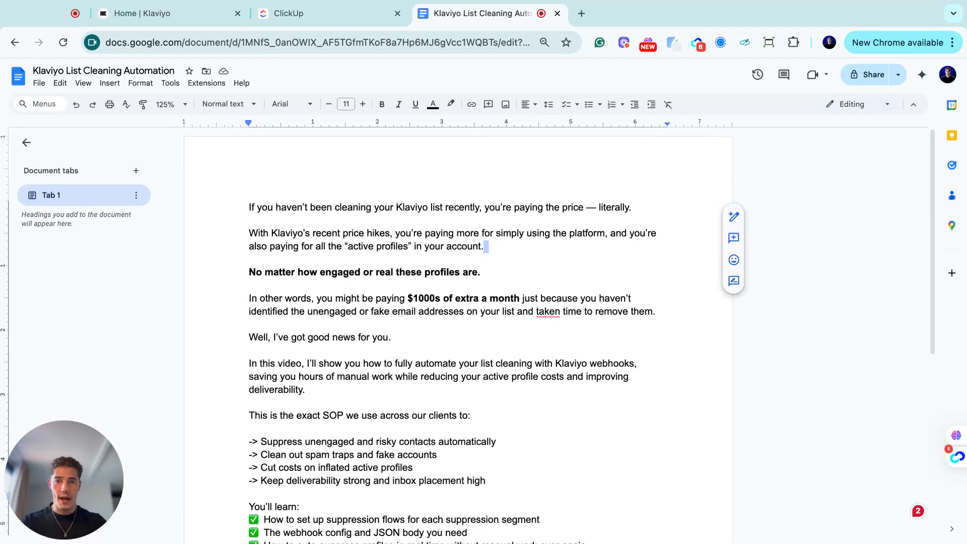
- Read the intro script, highlighting 'No matter how engaged' in the bold sentence
left_click(448, 272)
left_click_drag(249, 272, 367, 275)
left_click(367, 274)
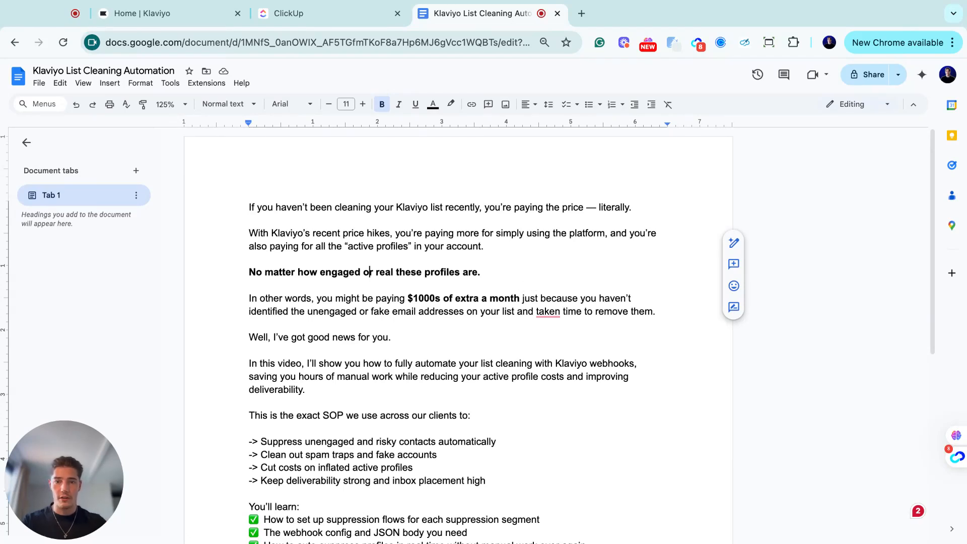
mouse_move(543, 311)
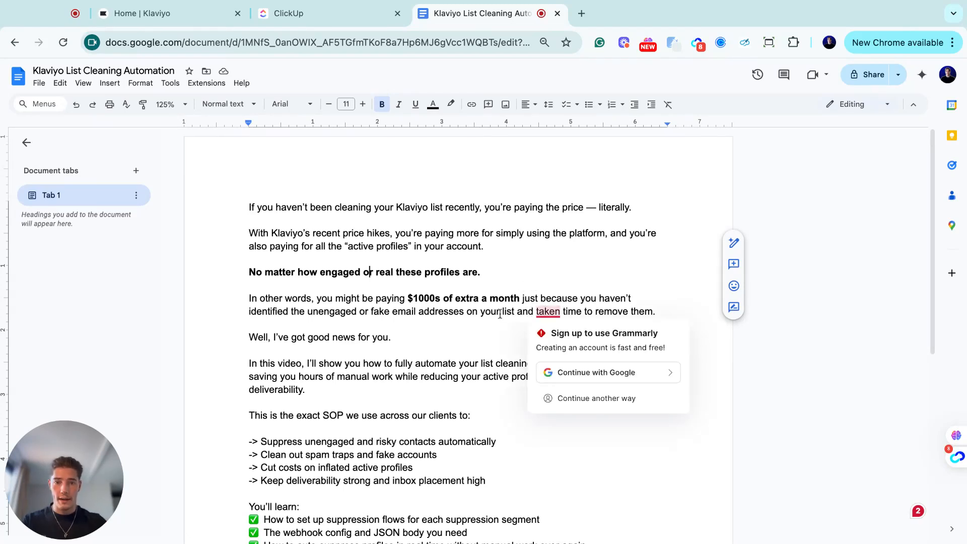
scroll(371, 323, "down", 3)
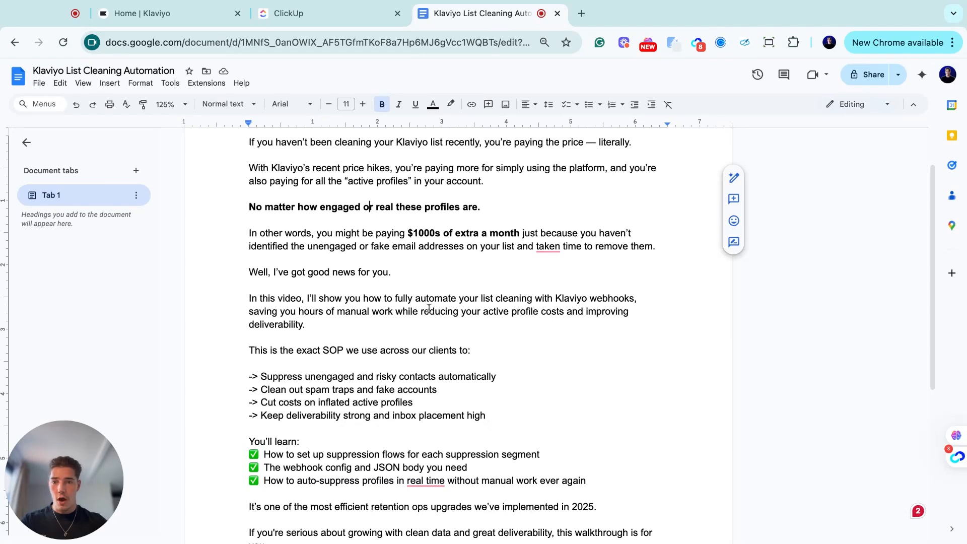
scroll(449, 314, "down", 1)
scroll(483, 287, "down", 2)
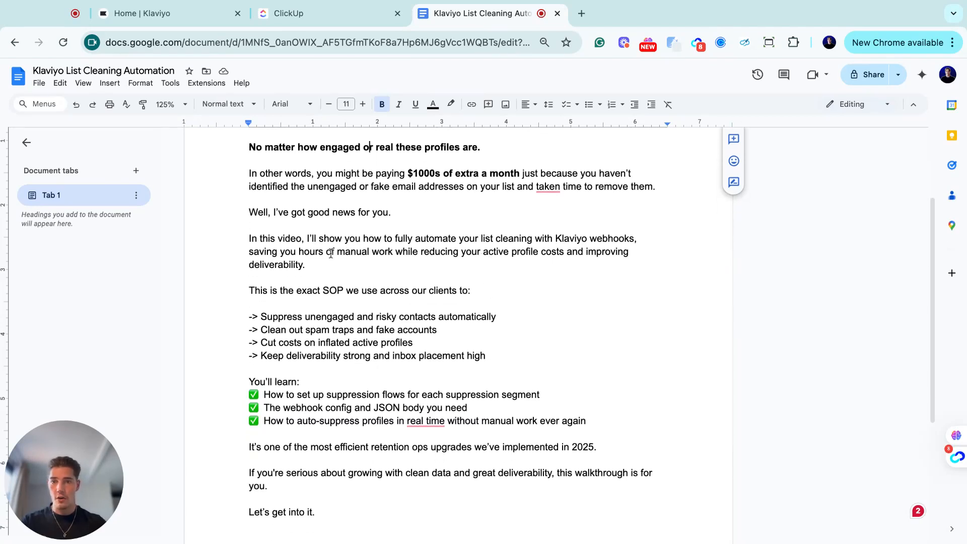
scroll(433, 257, "down", 2)
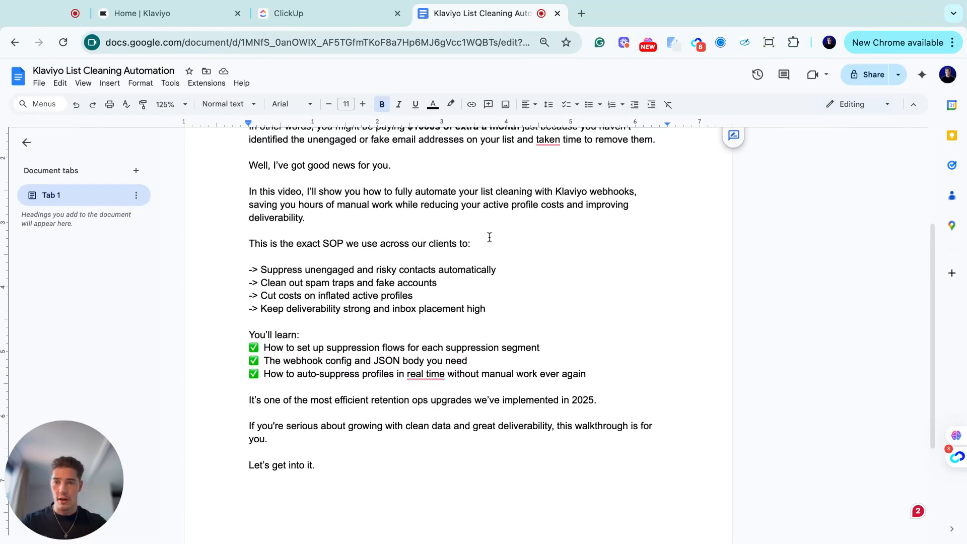
- Highlight 'Suppress unengaged', the learning point and the webhook line, then bring up the ClickUp SOP
left_click_drag(264, 270, 360, 270)
left_click(437, 270)
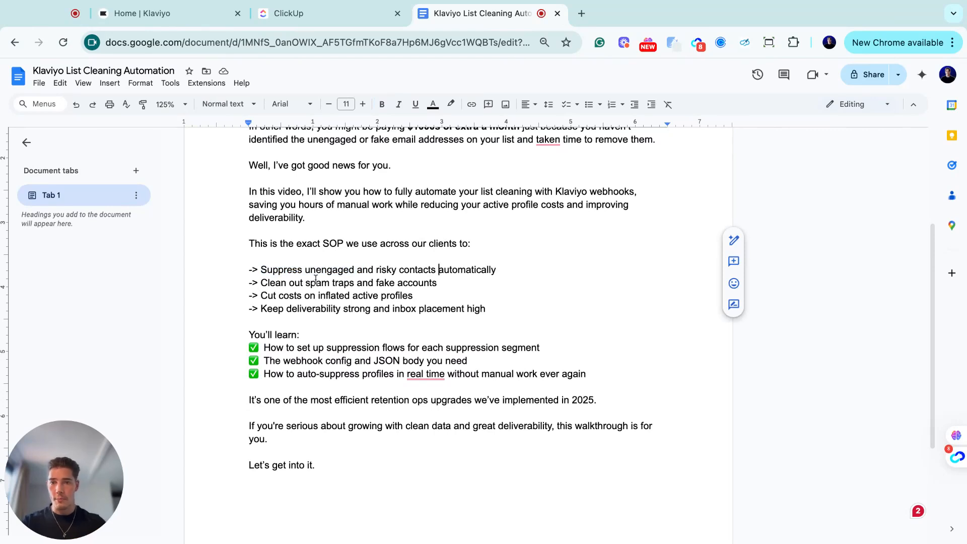
scroll(391, 285, "down", 1)
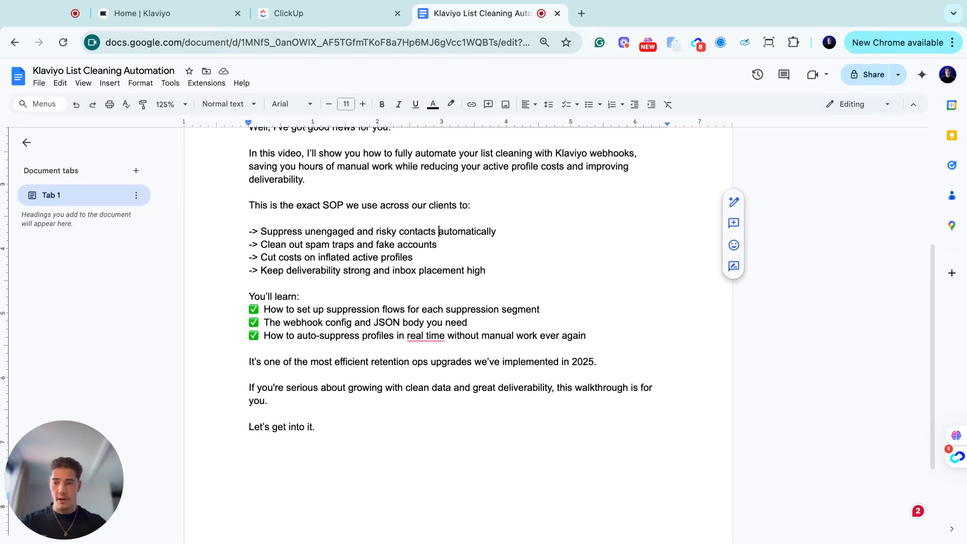
left_click_drag(267, 309, 525, 309)
left_click(574, 317)
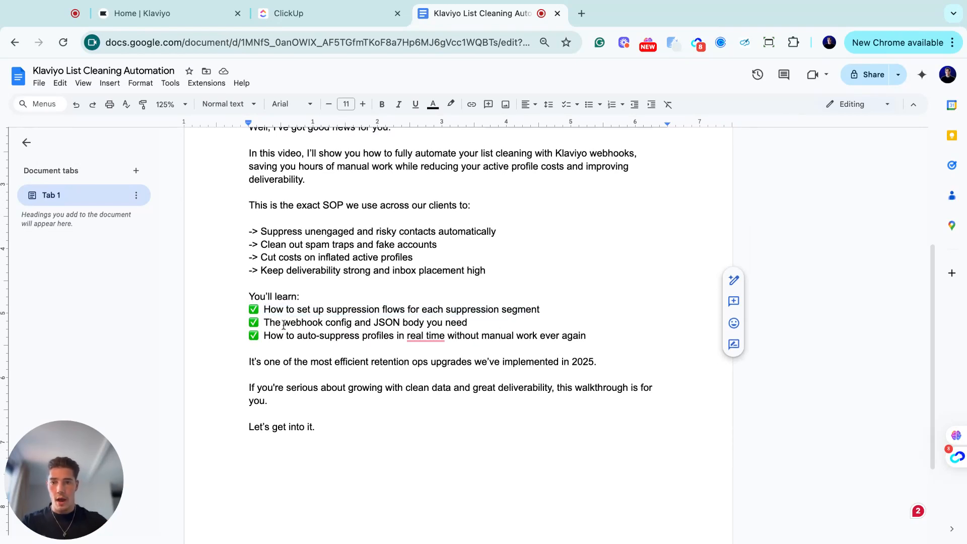
left_click_drag(267, 323, 372, 323)
left_click(330, 323)
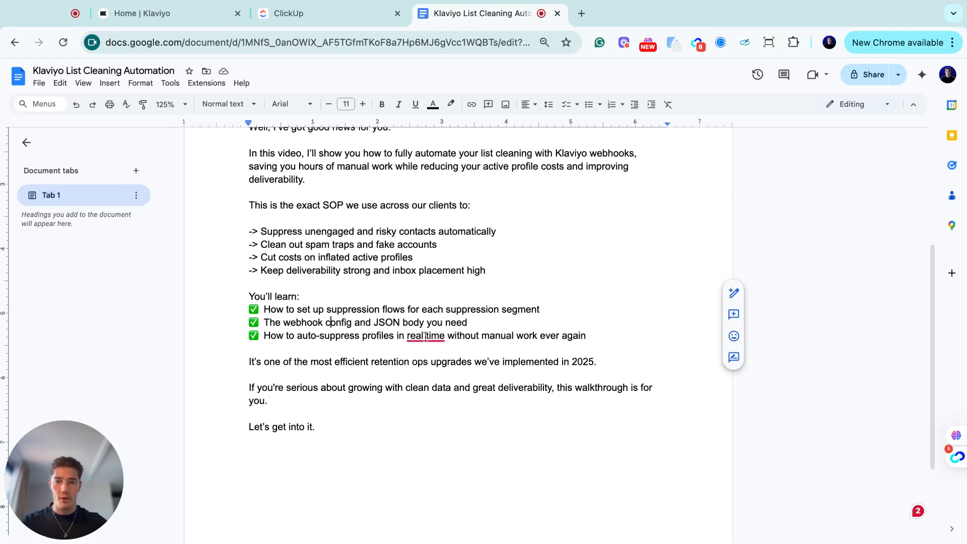
left_click(552, 334)
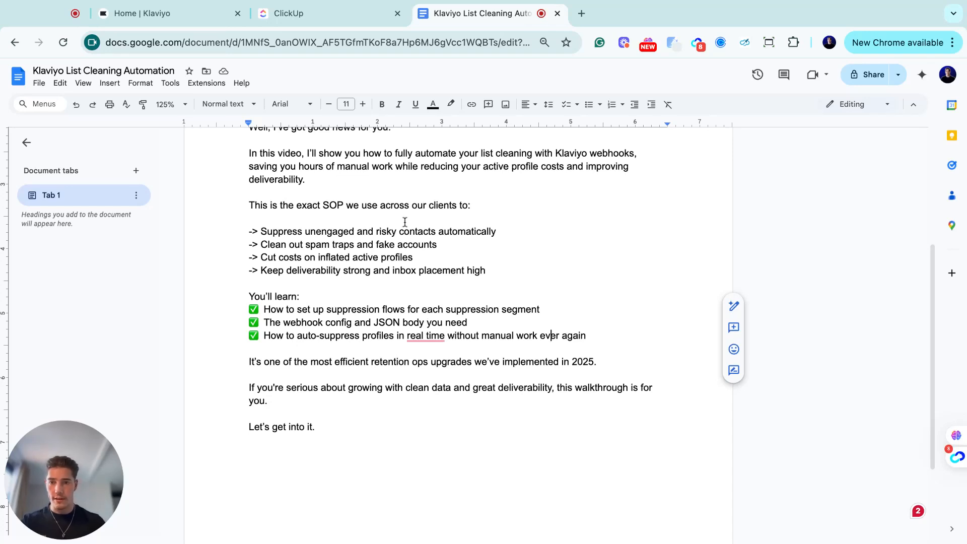
left_click(328, 15)
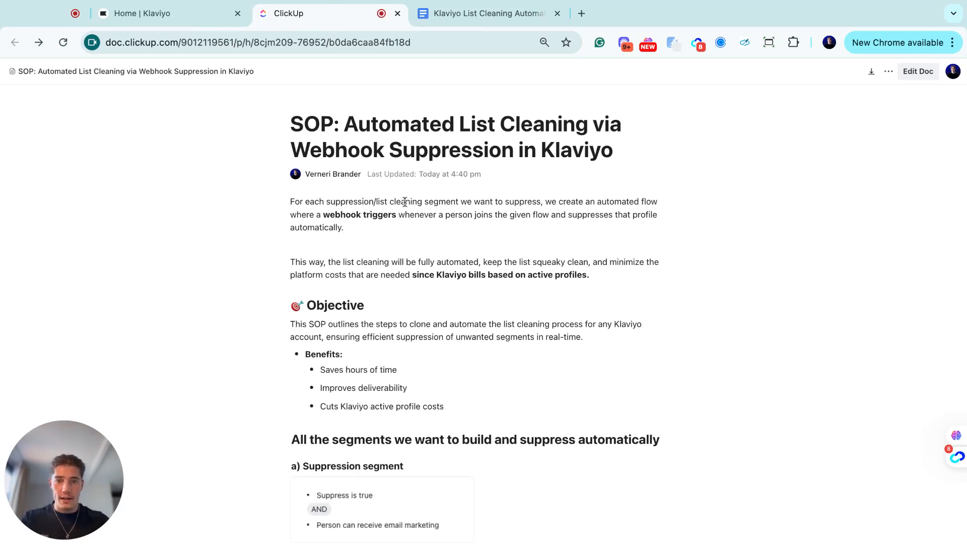
scroll(483, 222, "down", 1)
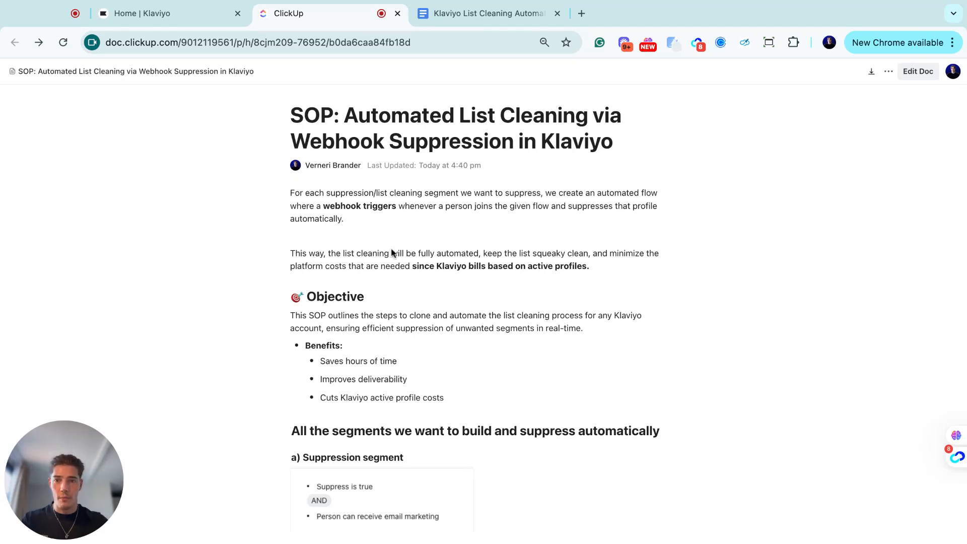
scroll(395, 272, "down", 2)
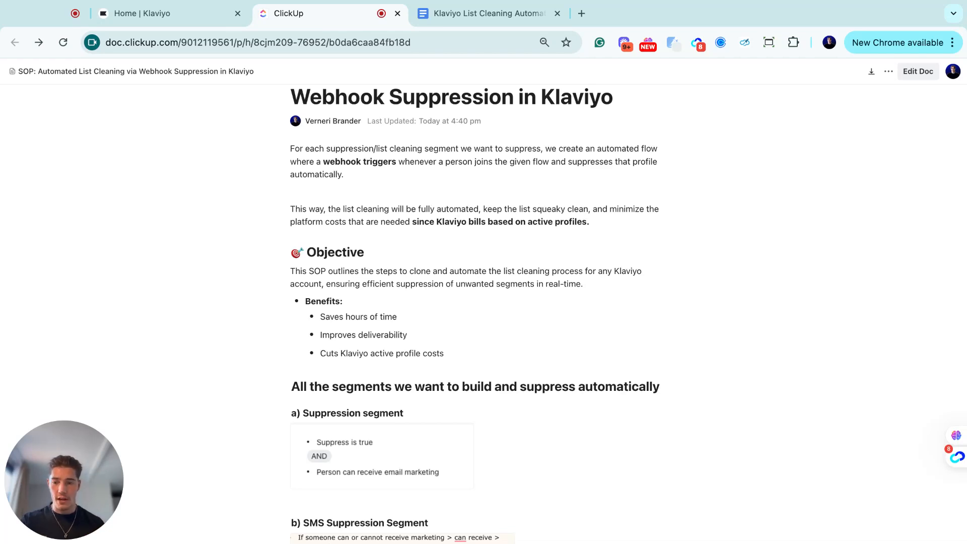
scroll(313, 204, "down", 1)
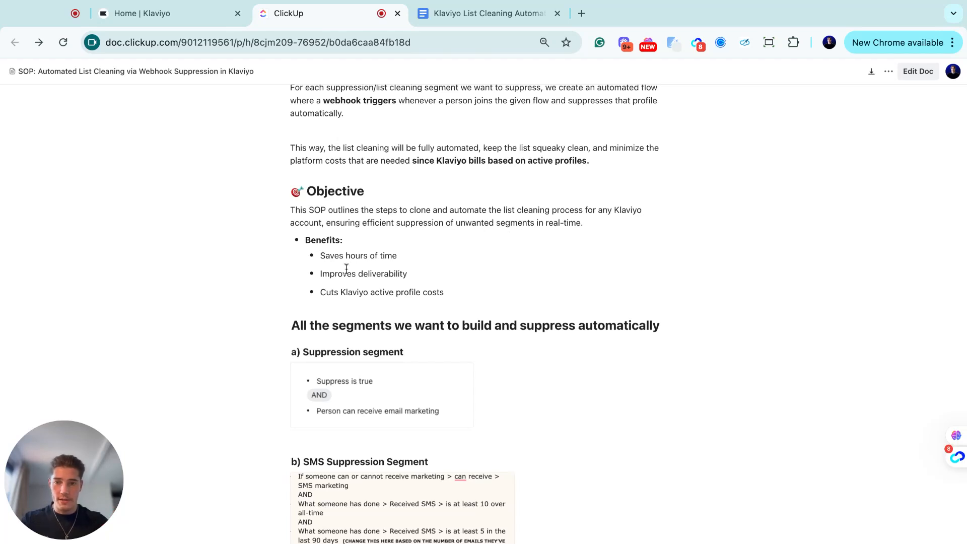
left_click_drag(325, 275, 372, 275)
left_click(372, 274)
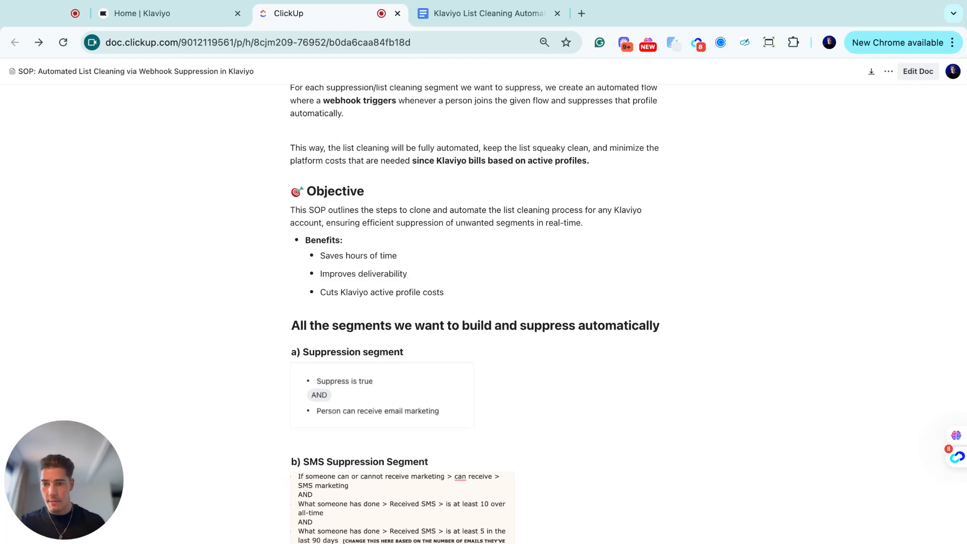
left_click_drag(324, 292, 457, 291)
left_click(459, 292)
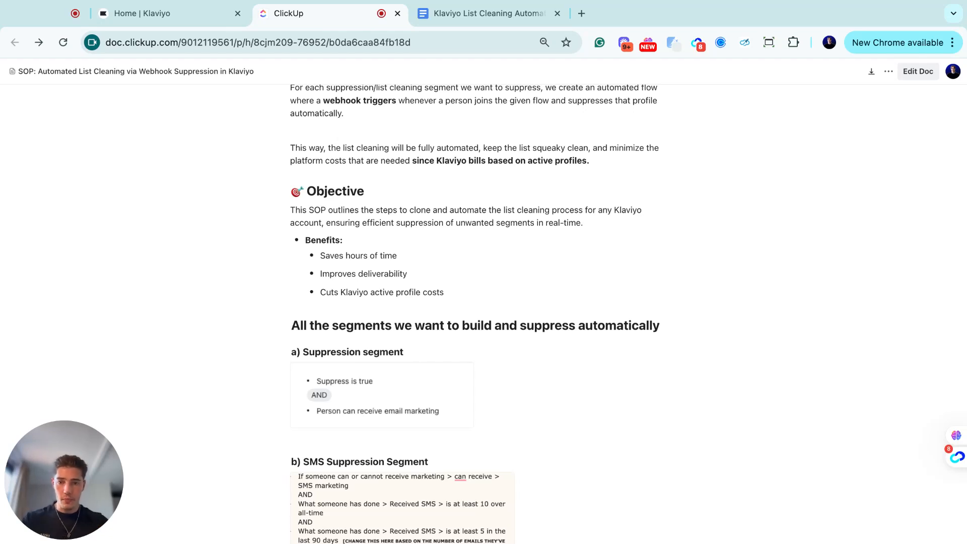
scroll(441, 267, "down", 2)
scroll(416, 263, "down", 2)
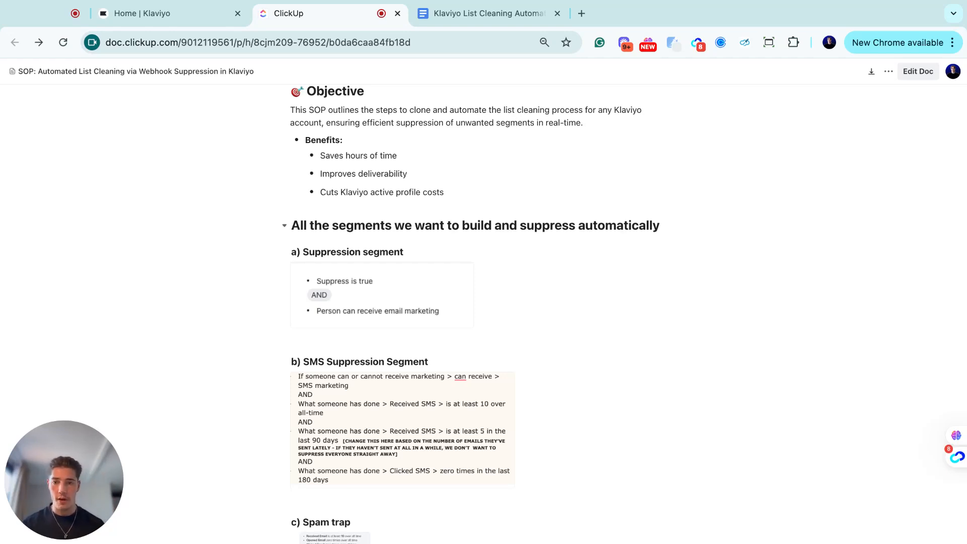
scroll(362, 253, "down", 1)
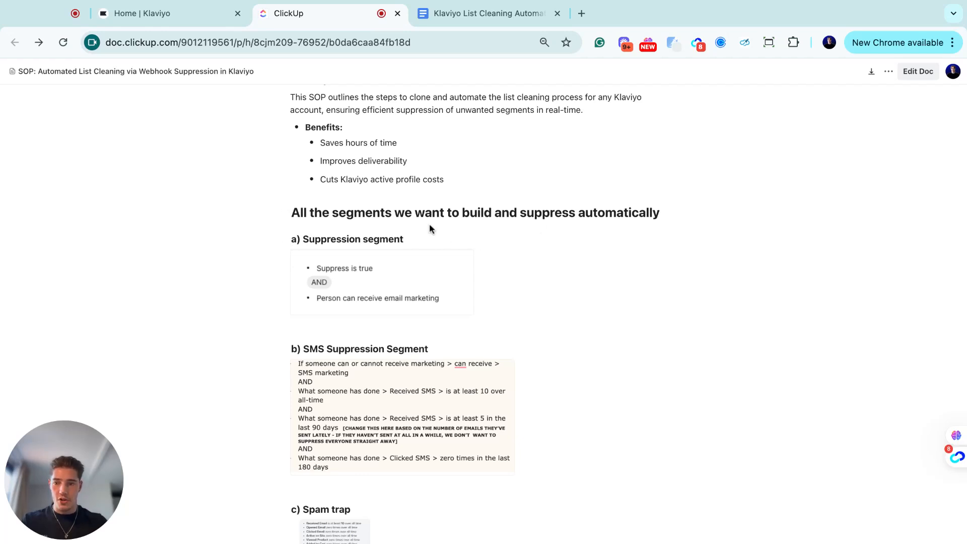
scroll(333, 234, "down", 1)
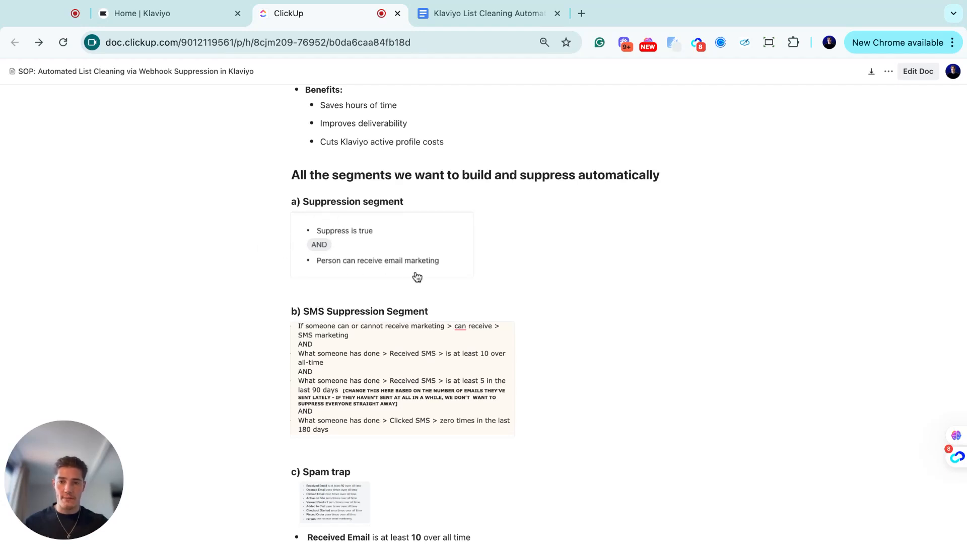
scroll(402, 297, "down", 2)
scroll(388, 314, "down", 1)
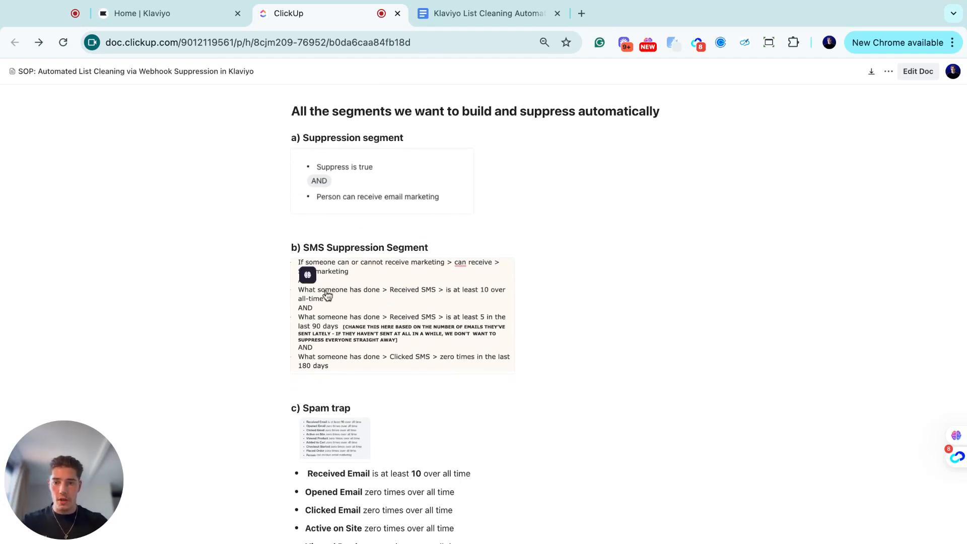
scroll(379, 250, "down", 2)
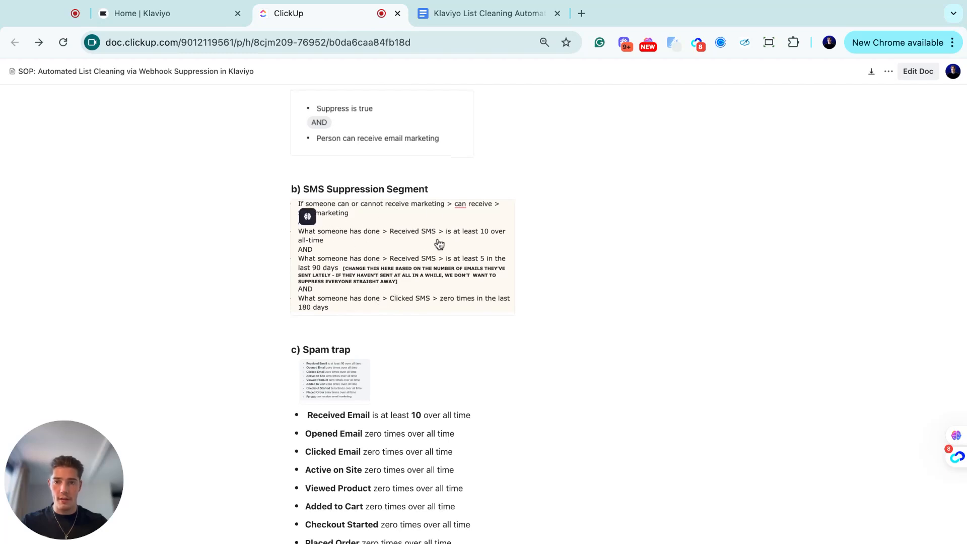
scroll(372, 260, "down", 4)
scroll(330, 307, "down", 1)
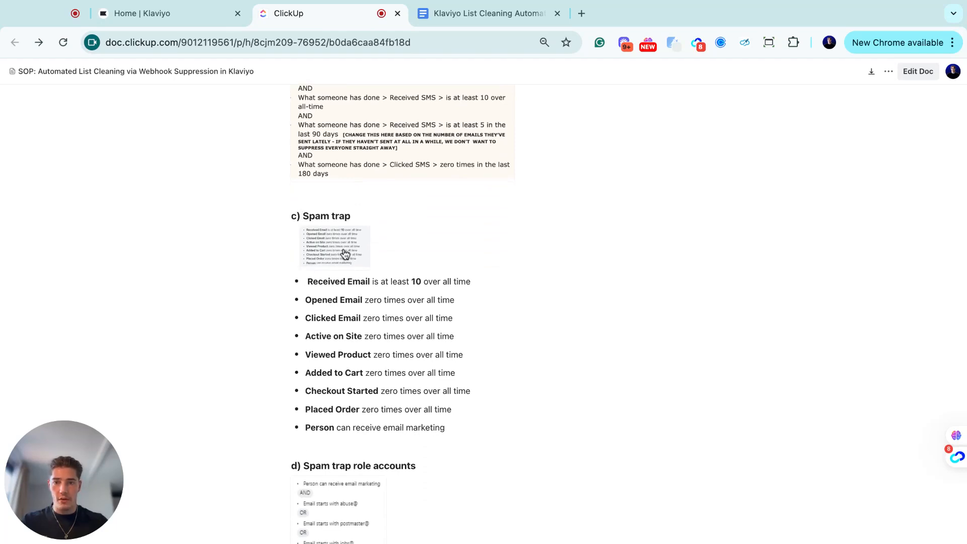
scroll(345, 248, "up", 5)
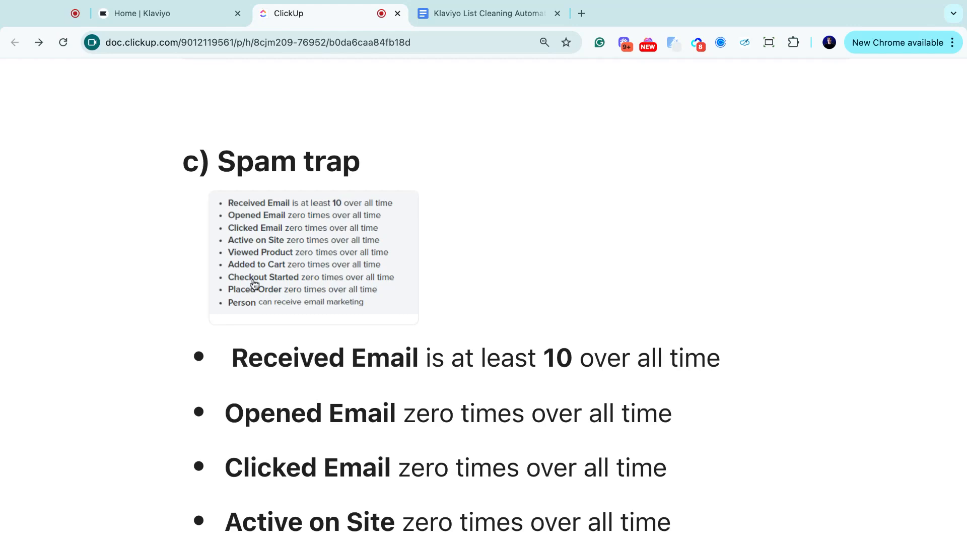
key("super+minus")
key("super+minus")
key("super+minus")
key("super+minus")
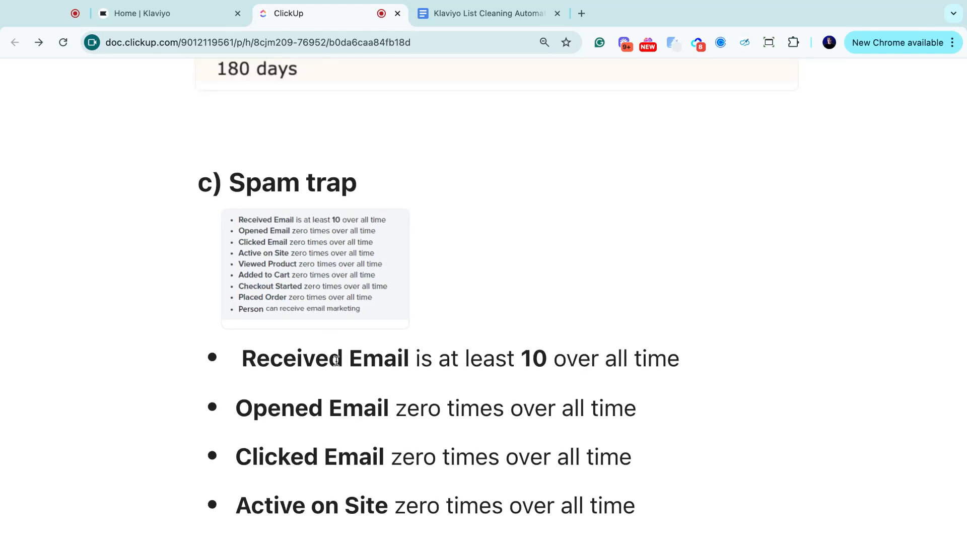
key("super+minus")
key("super+minus")
key("super+minus")
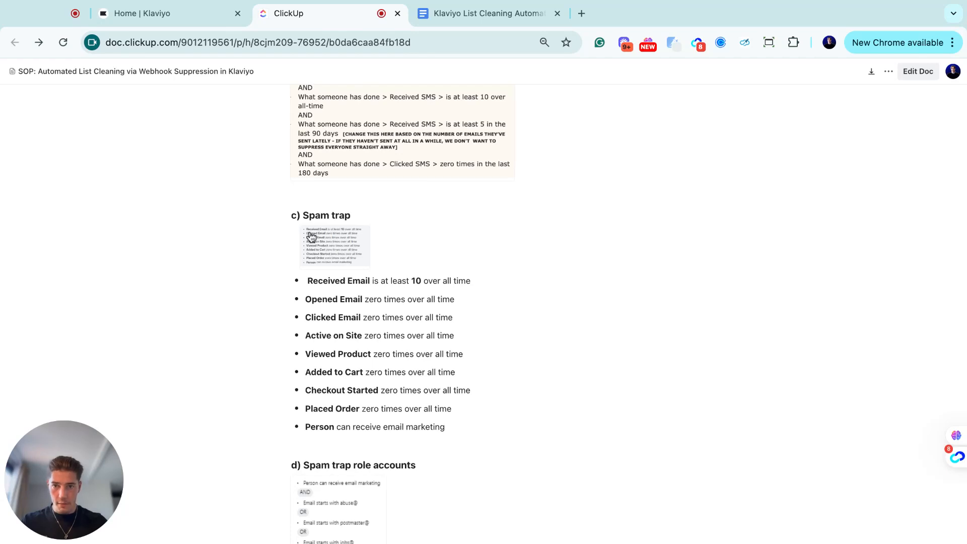
- Scroll past the role-account prefixes abuse@ through 123123@ to the yellow Klaviyo AI prompt block
scroll(403, 348, "down", 5)
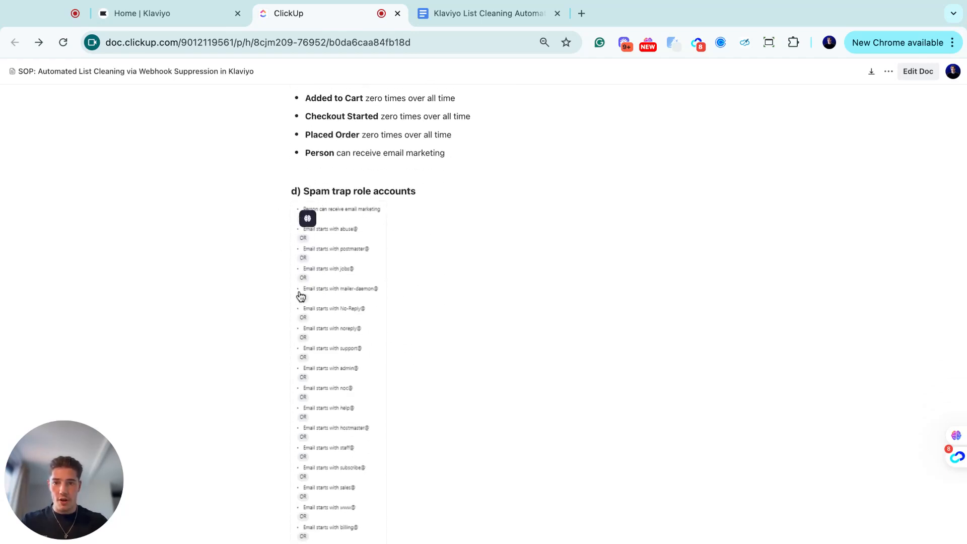
scroll(322, 257, "down", 2)
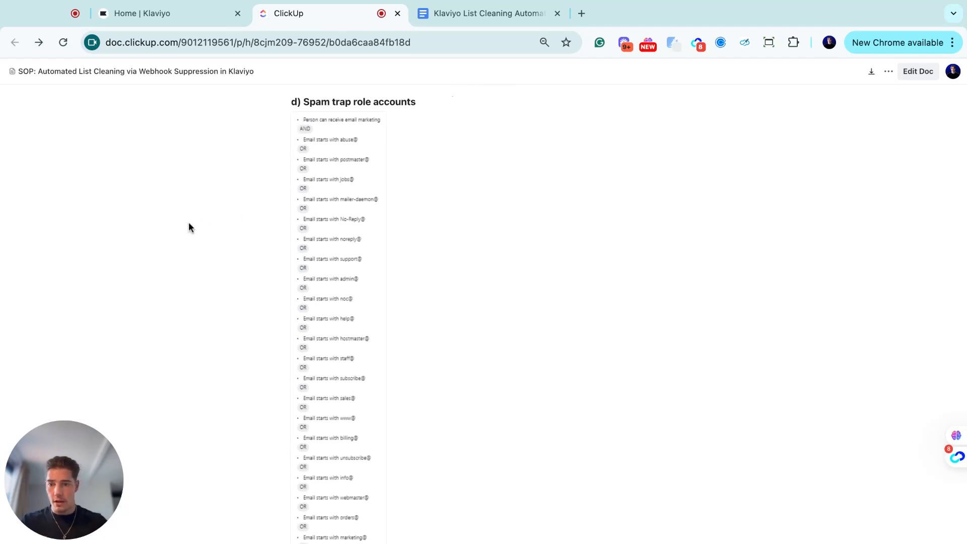
scroll(427, 209, "up", 2)
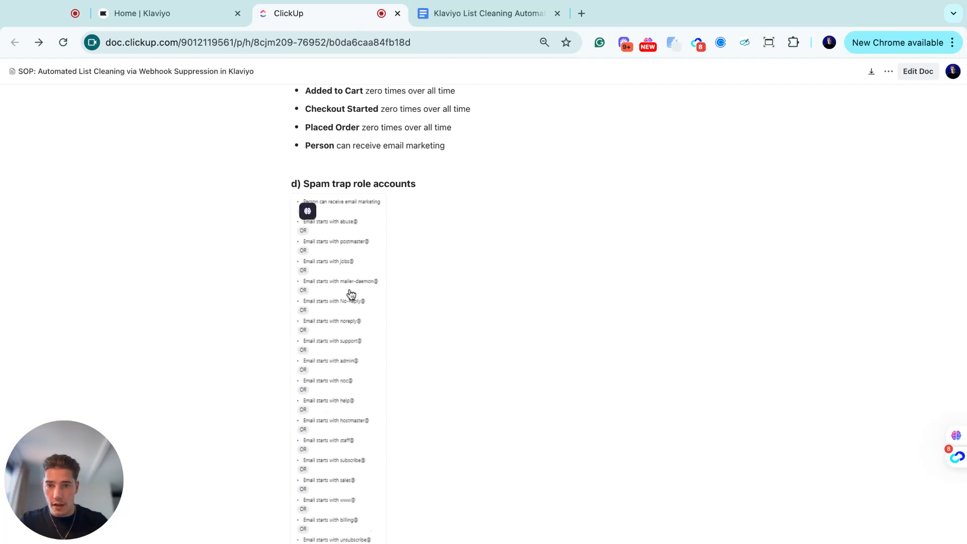
scroll(353, 322, "down", 1)
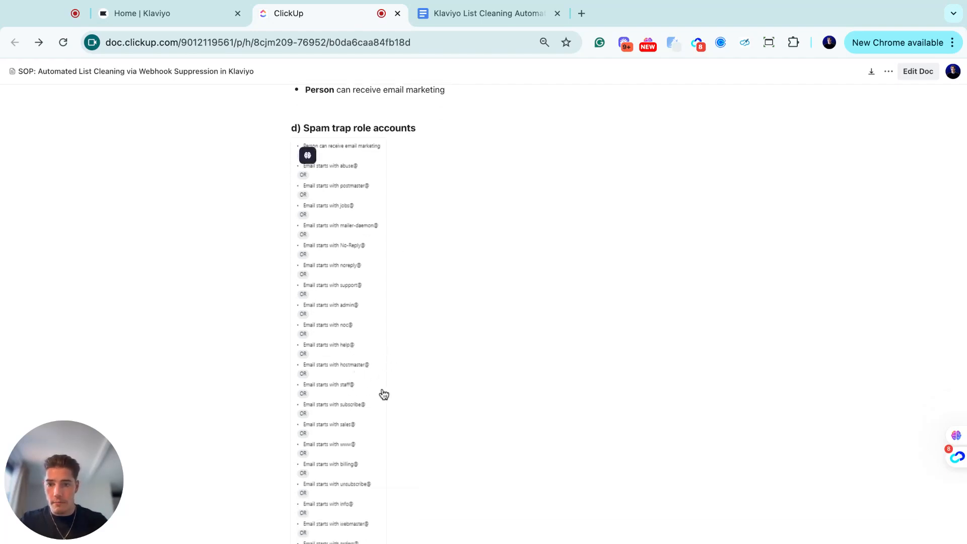
scroll(422, 408, "down", 1)
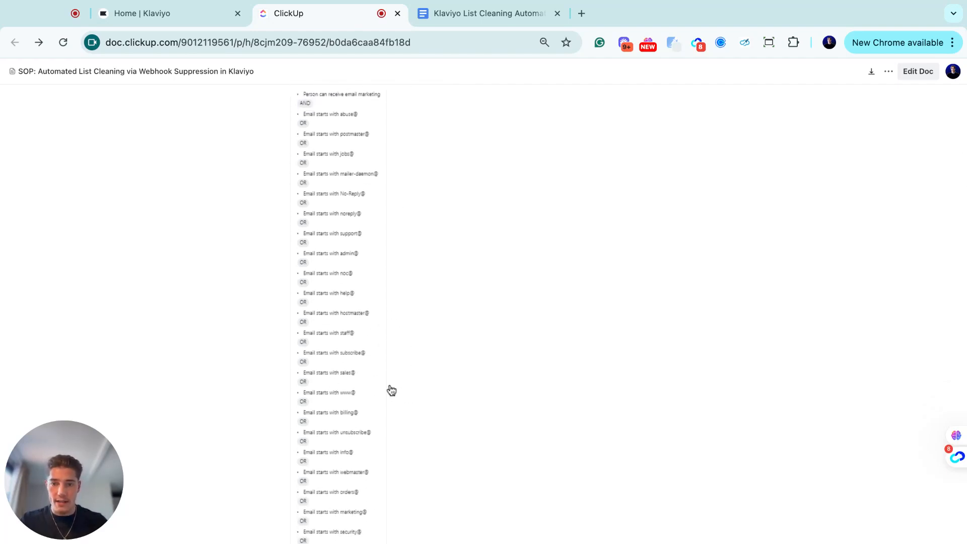
scroll(363, 267, "down", 4)
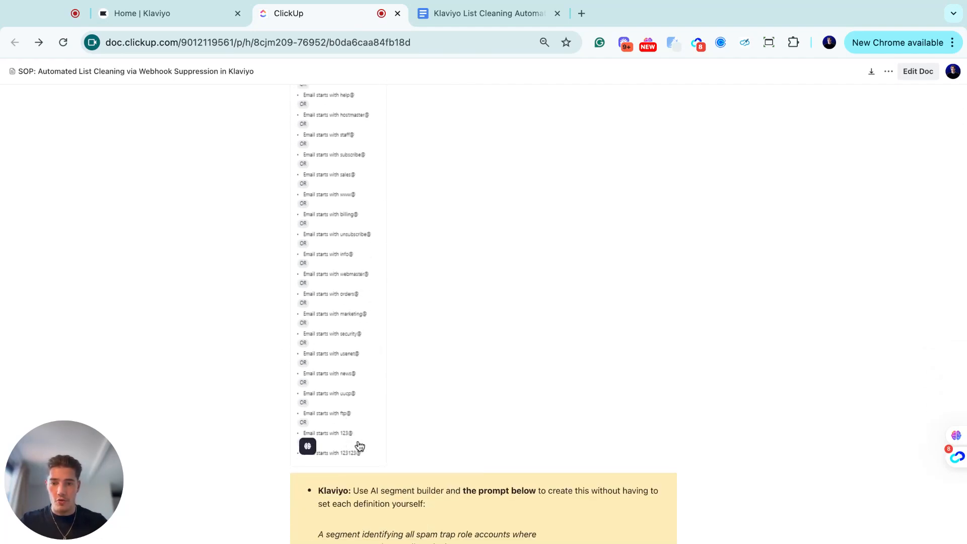
scroll(393, 342, "up", 6)
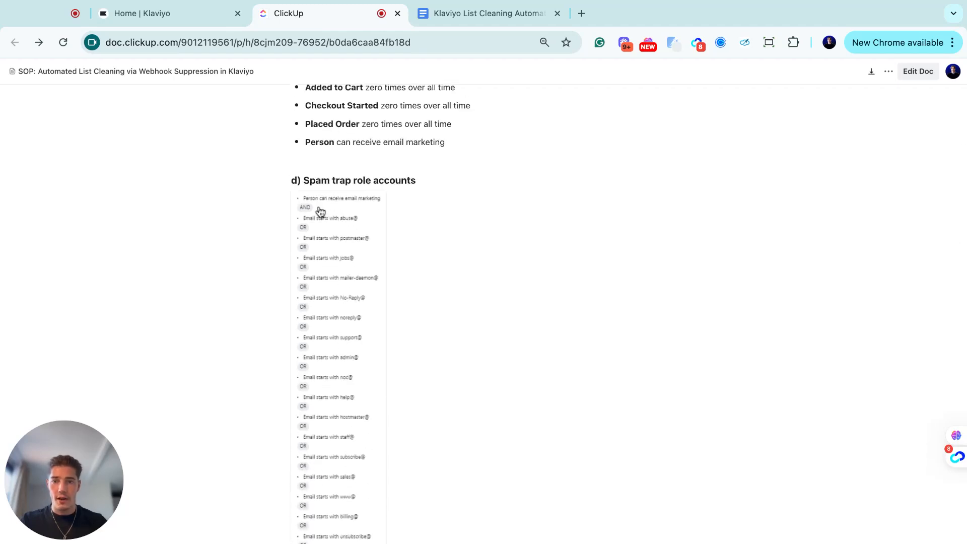
scroll(352, 282, "down", 1)
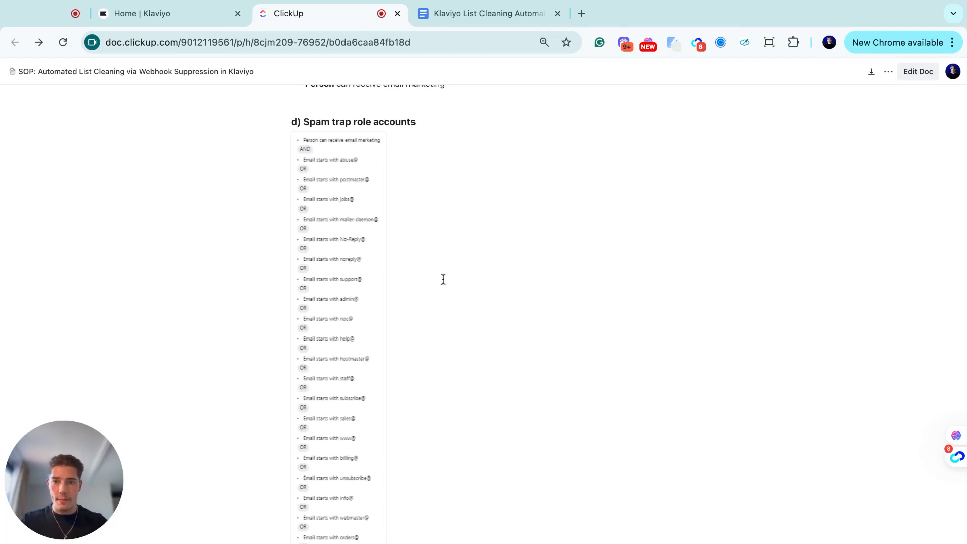
scroll(458, 263, "down", 9)
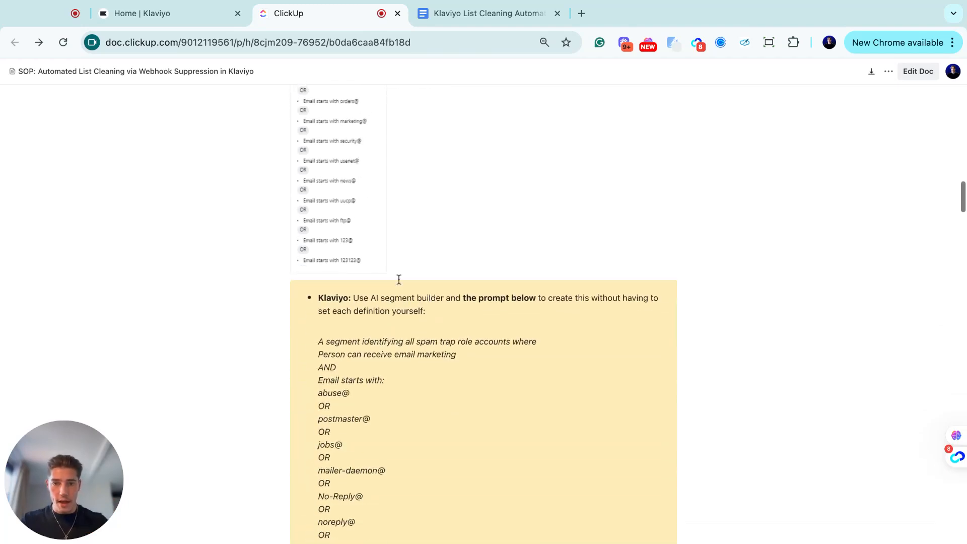
- Select the prompt text from 'A segment identifying all spam trap role accounts' down to 123123@
scroll(335, 193, "up", 8)
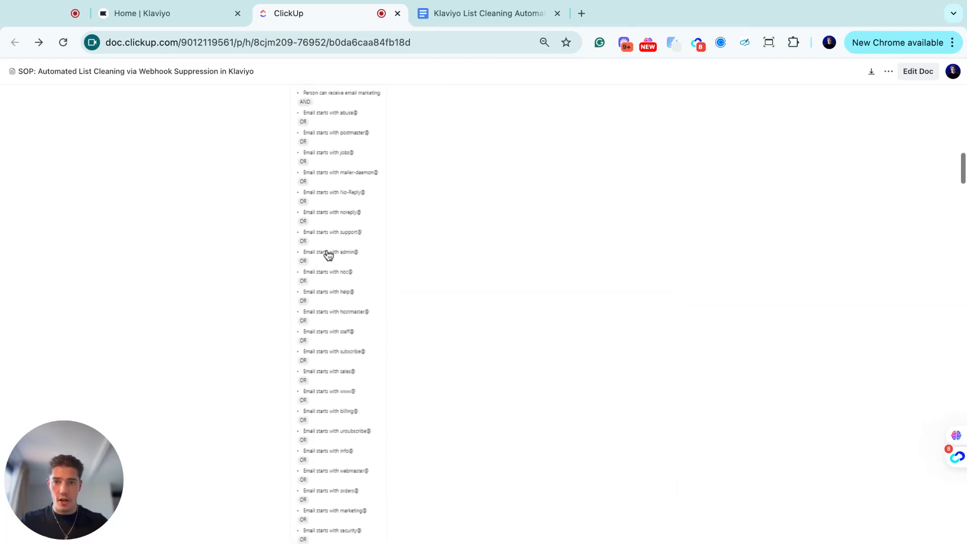
scroll(327, 256, "up", 4)
scroll(373, 262, "down", 2)
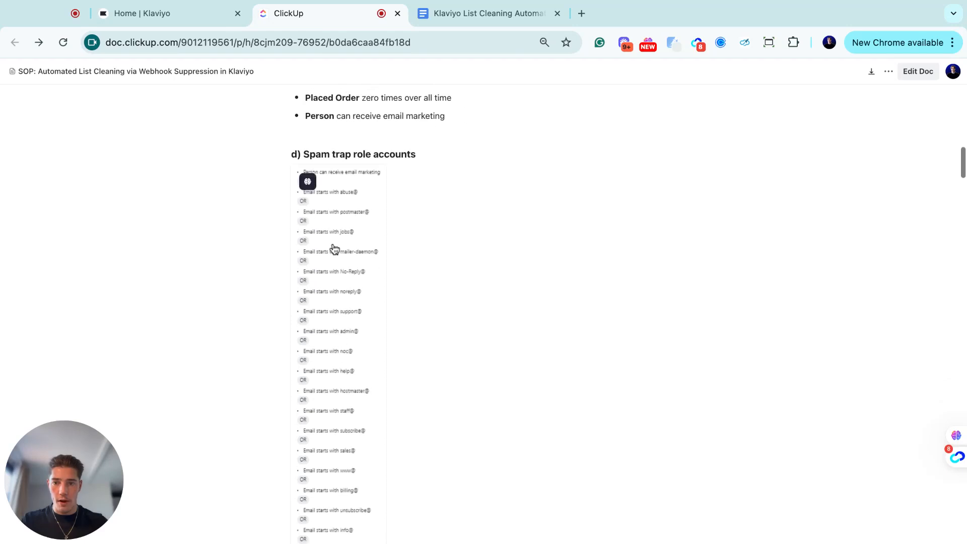
scroll(373, 262, "down", 8)
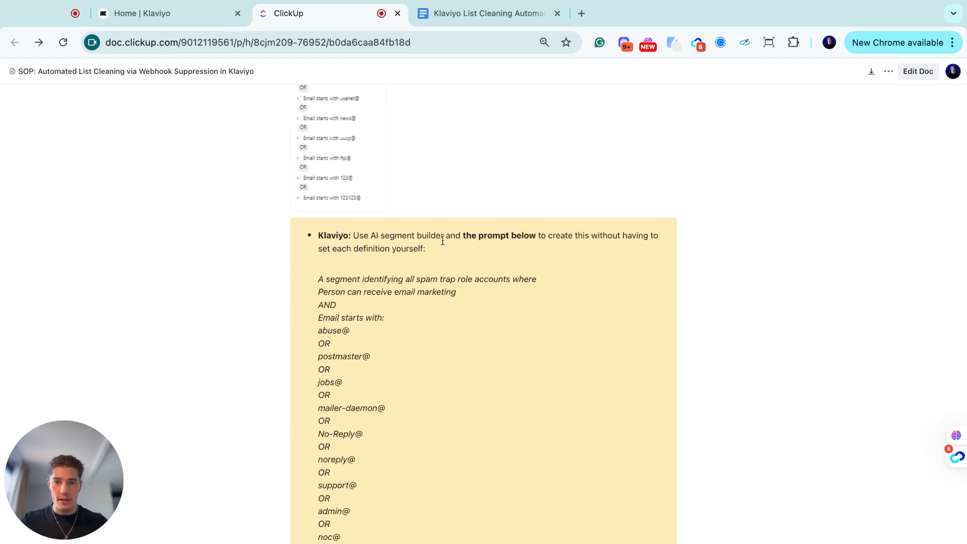
scroll(337, 309, "down", 2)
left_click_drag(320, 193, 397, 530)
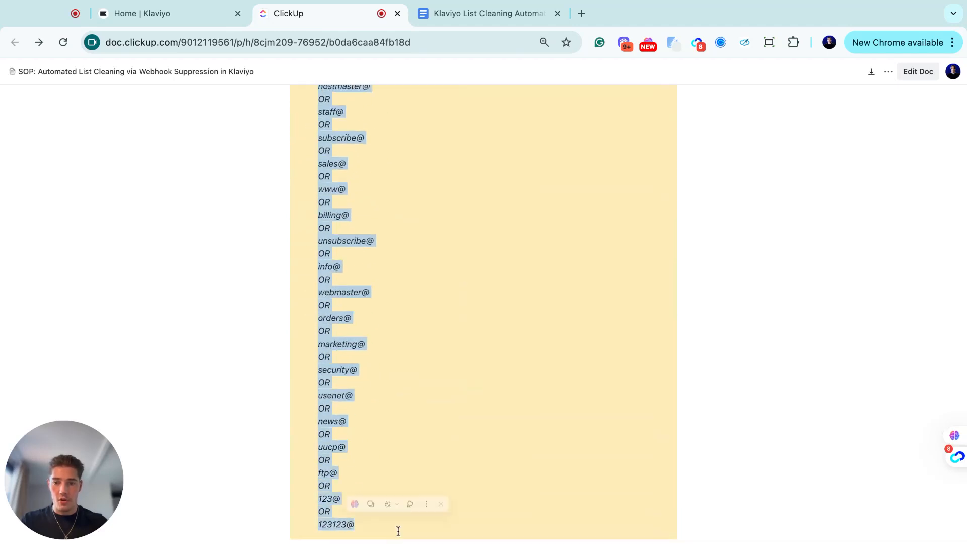
scroll(388, 462, "down", 3)
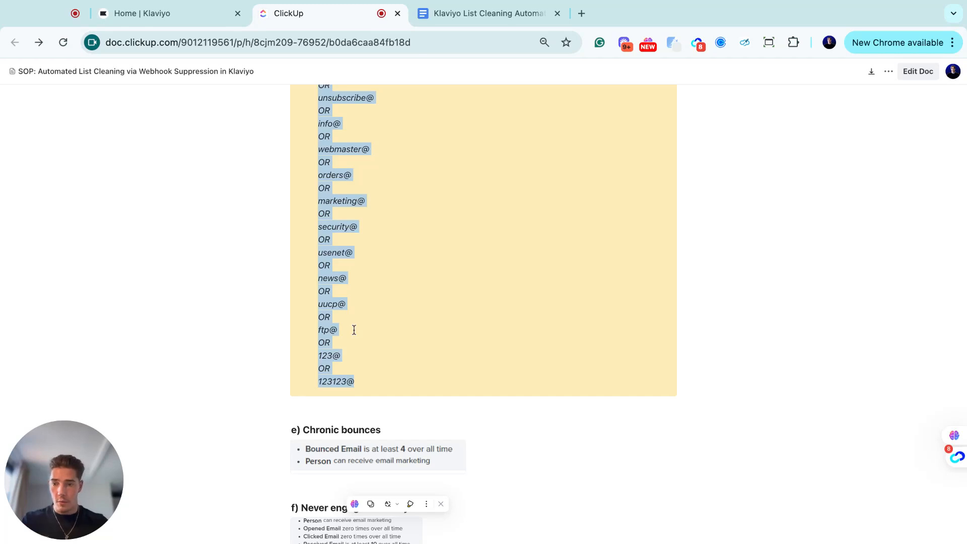
- Deselect the prompt, then highlight and clear its lines from marketing@ onward
left_click(379, 329)
left_click_drag(324, 201, 367, 373)
left_click(340, 187)
- Scroll to section e) and highlight the Chronic bounces heading twice while explaining it
scroll(362, 255, "down", 3)
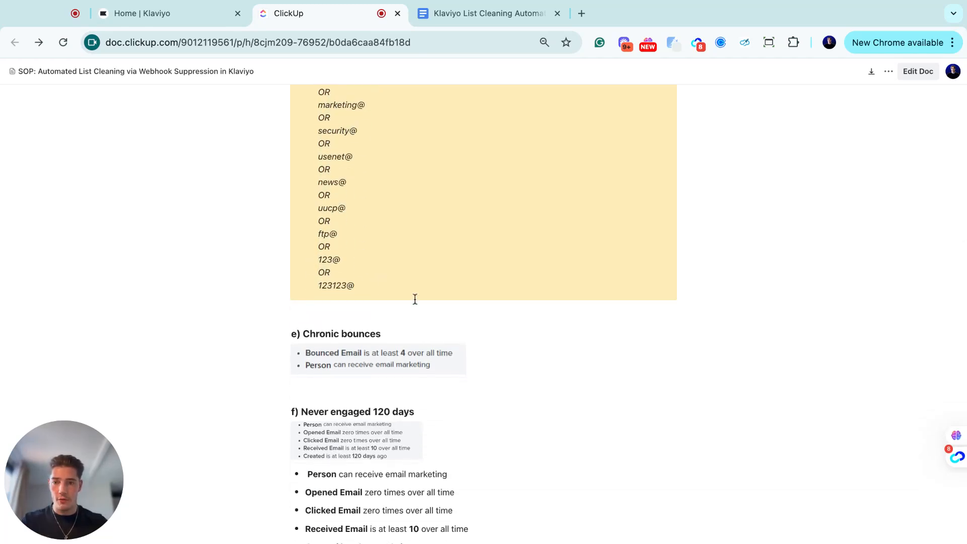
scroll(415, 299, "down", 2)
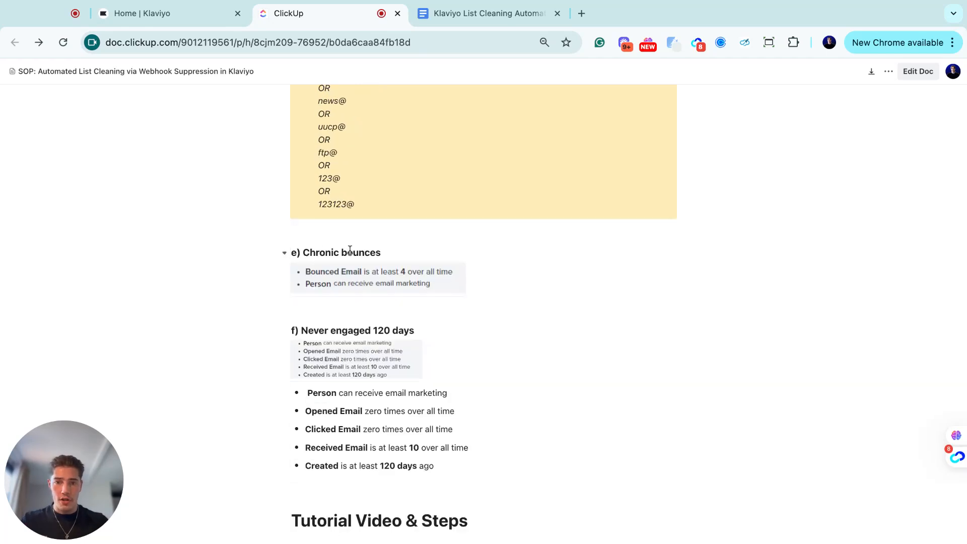
left_click_drag(316, 253, 380, 252)
left_click(375, 254)
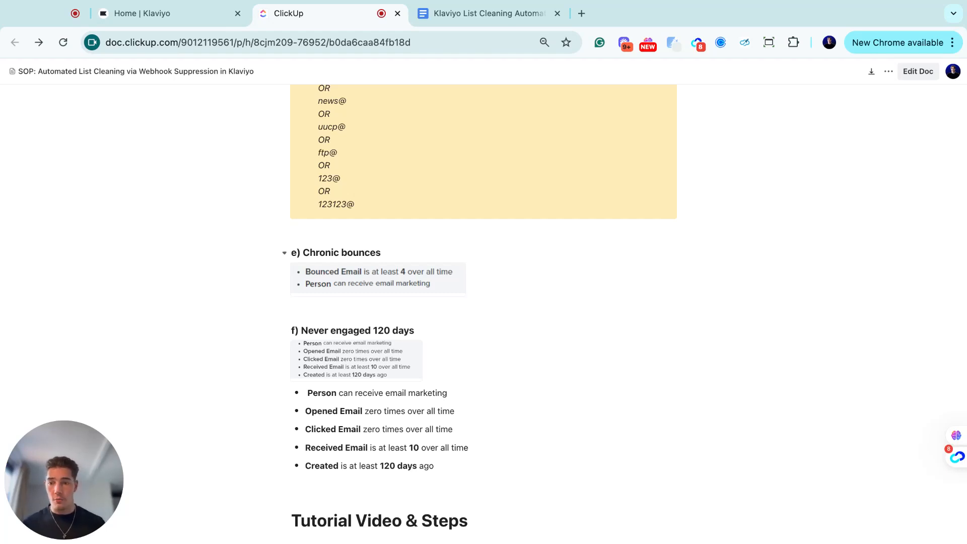
left_click_drag(309, 252, 381, 253)
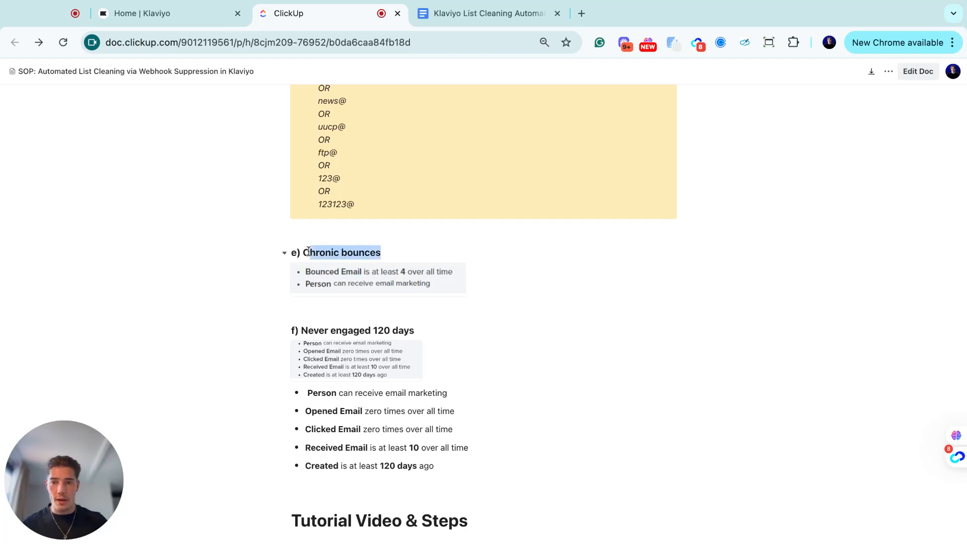
left_click(360, 254)
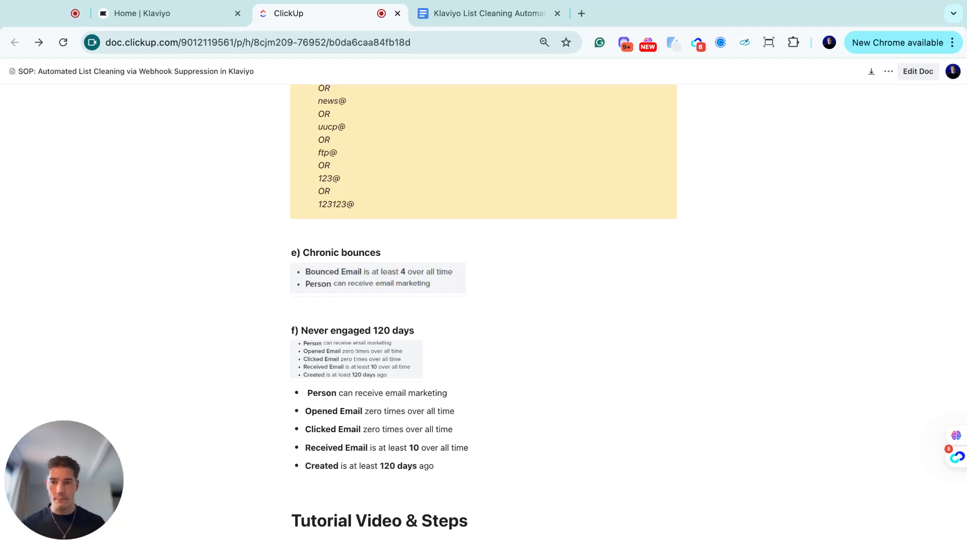
- Highlight the 'Never engaged 120 days' heading in section f) several times
scroll(417, 300, "down", 1)
left_click_drag(303, 286, 415, 286)
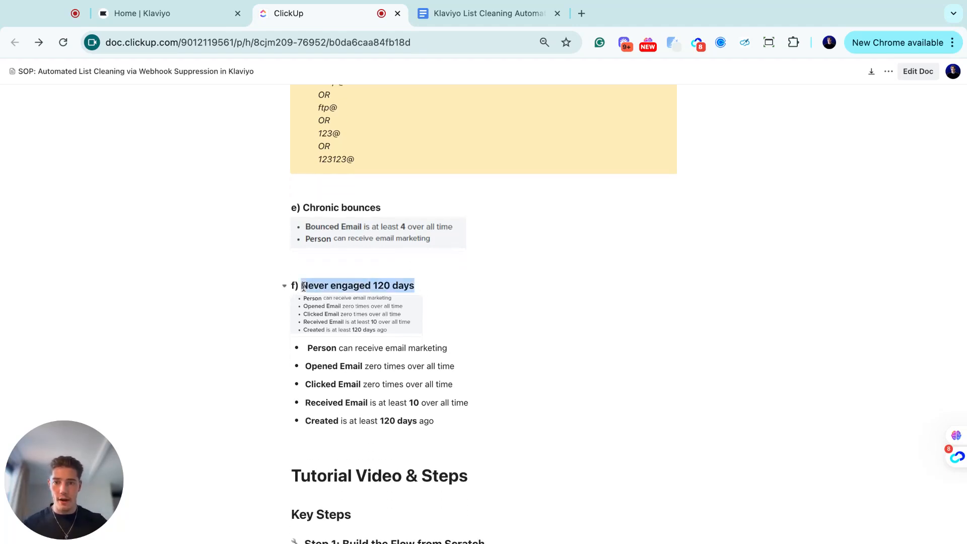
left_click(381, 288)
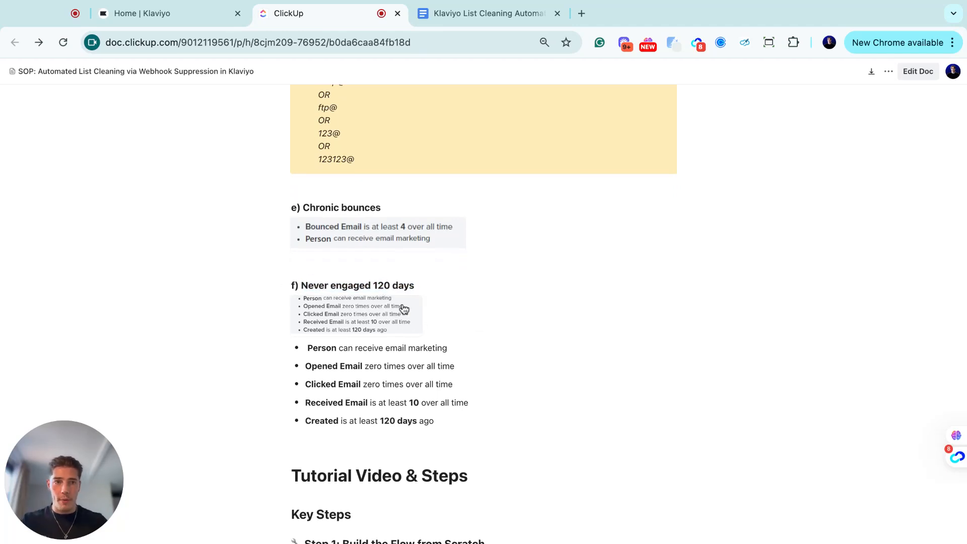
left_click(314, 286, "shift")
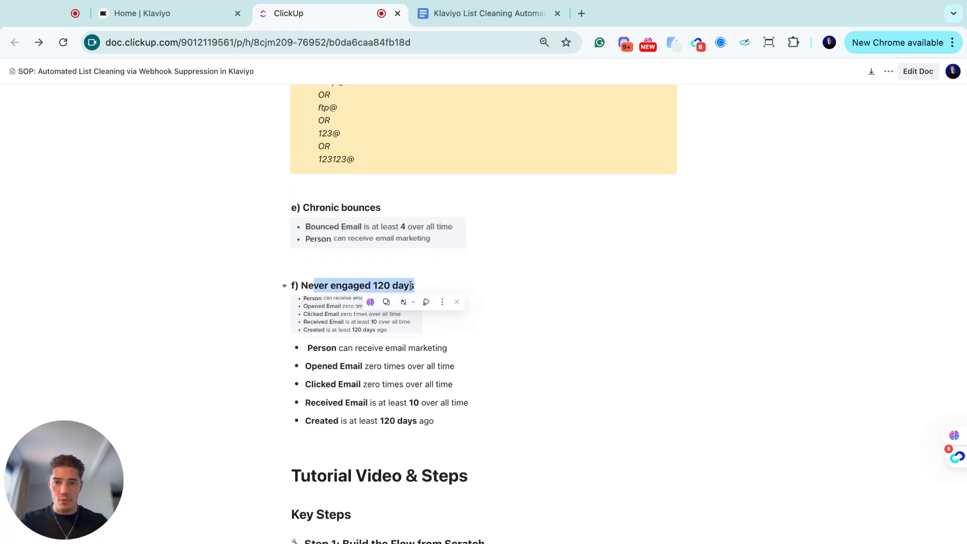
left_click(353, 311)
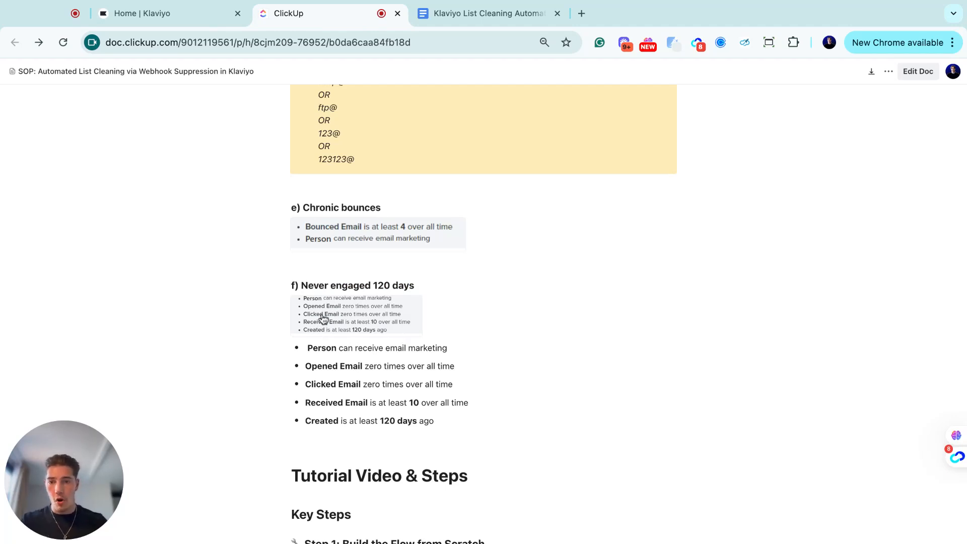
scroll(371, 338, "down", 2)
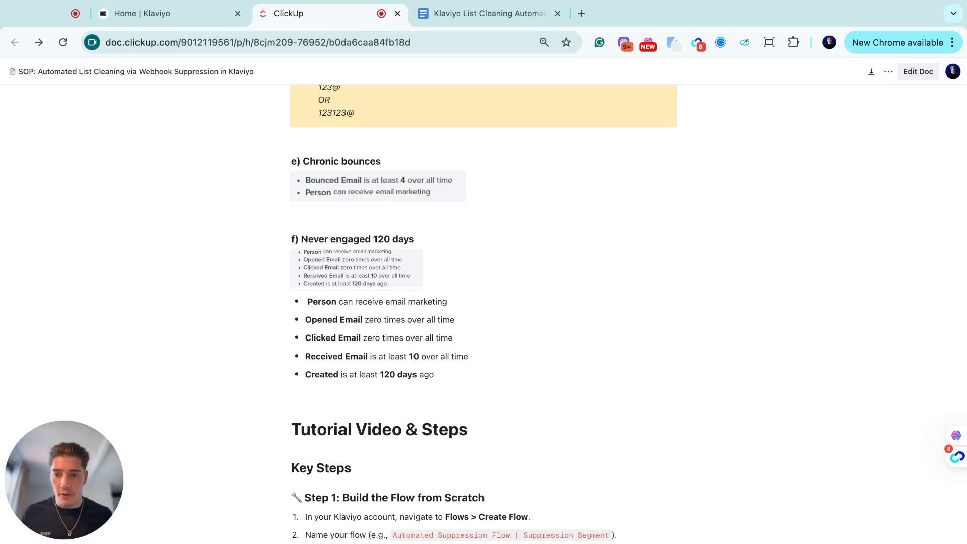
left_click_drag(307, 238, 412, 240)
left_click(398, 241)
left_click_drag(310, 235, 384, 239)
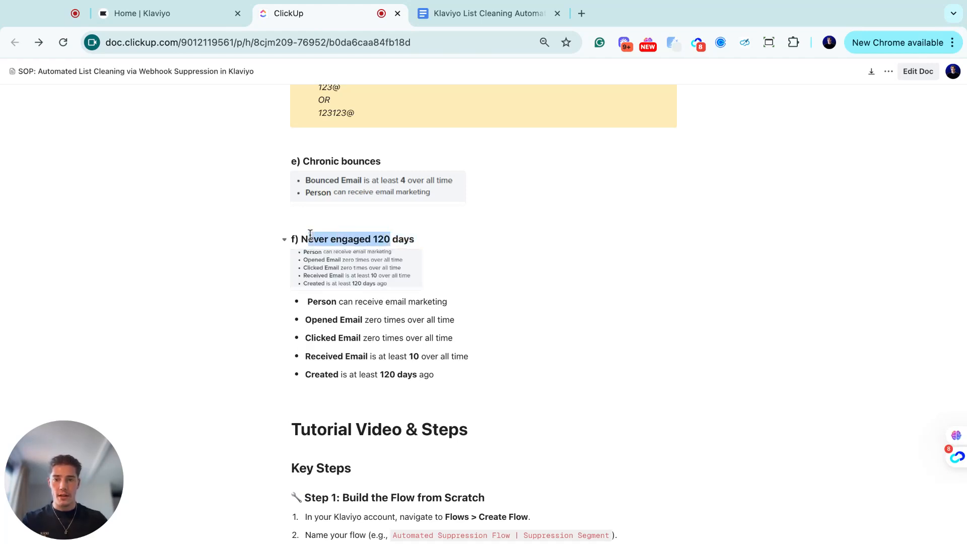
left_click(308, 234)
- Highlight the Never engaged criteria, including Received Email and Created, then scroll back up
left_click_drag(440, 355, 301, 239)
left_click(330, 337)
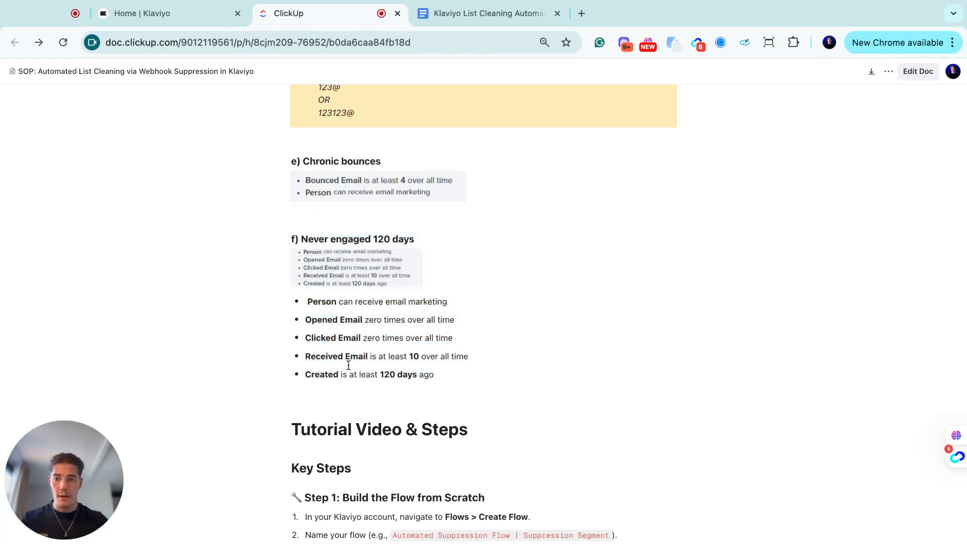
left_click_drag(436, 374, 435, 374)
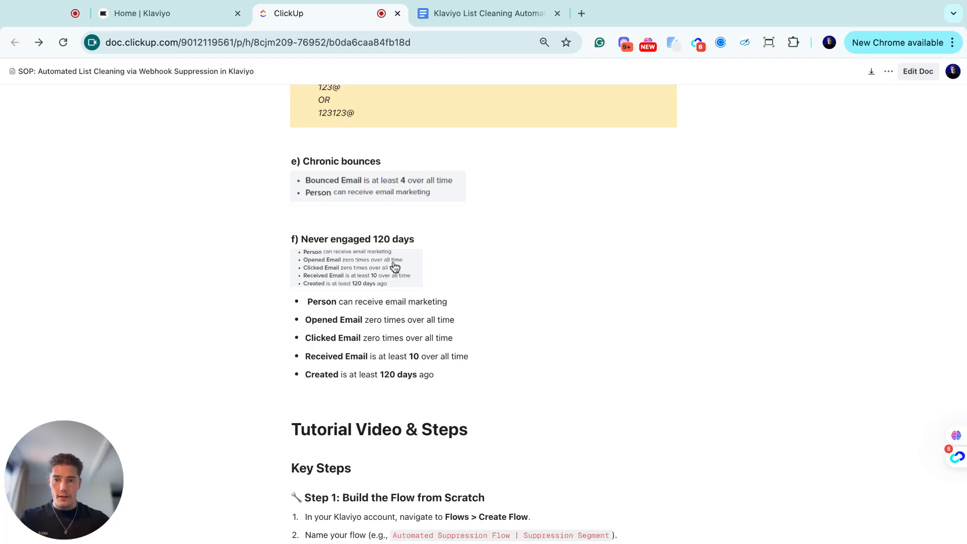
scroll(395, 275, "up", 20)
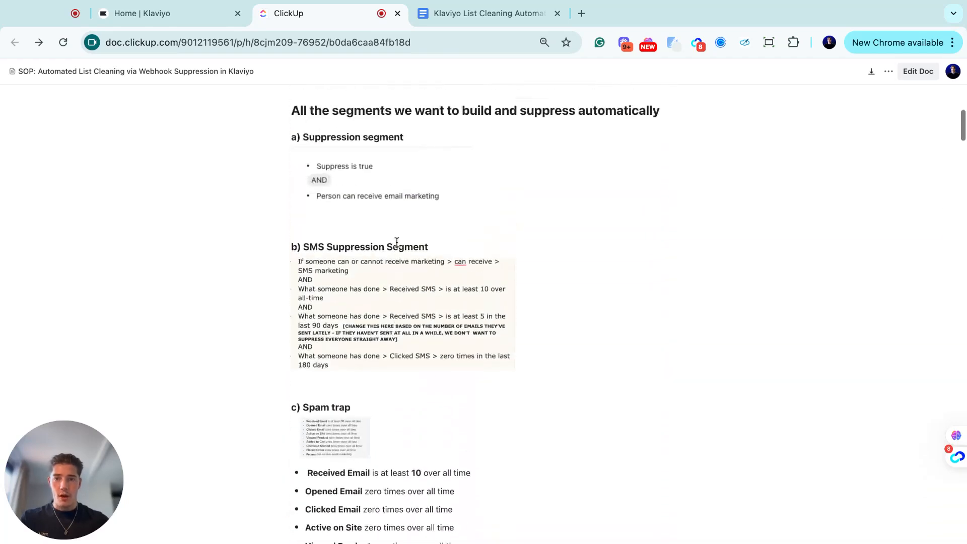
- Collapse and re-expand the Suppression segment and SMS Suppression Segment sections, then scroll onward
left_click(284, 248)
left_click(285, 142)
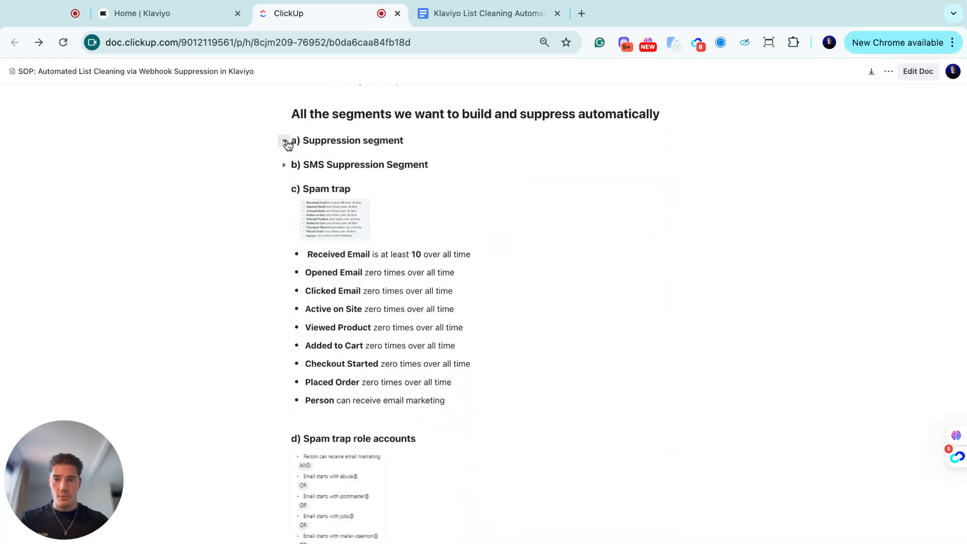
left_click(284, 163)
left_click(283, 142)
scroll(318, 239, "up", 4)
scroll(360, 177, "up", 3)
scroll(300, 304, "down", 20)
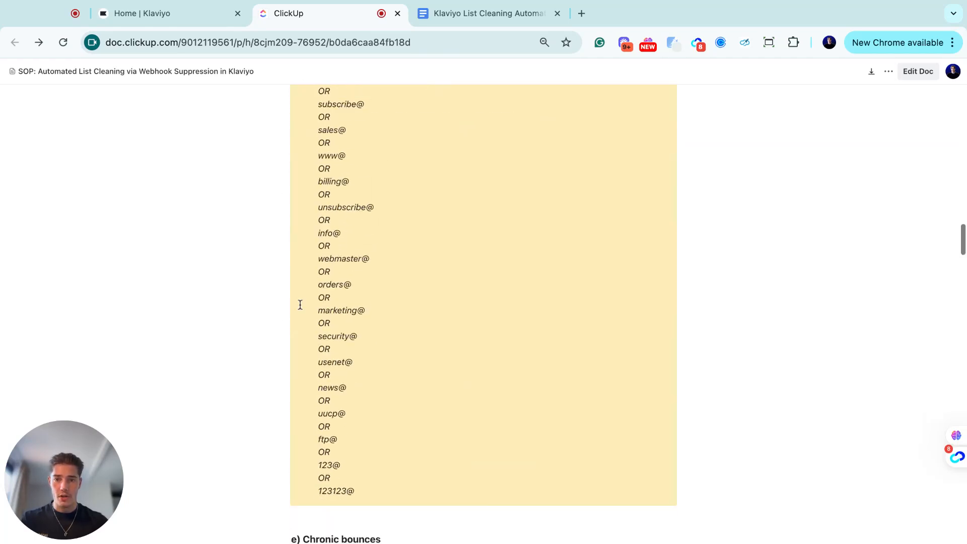
scroll(300, 304, "down", 12)
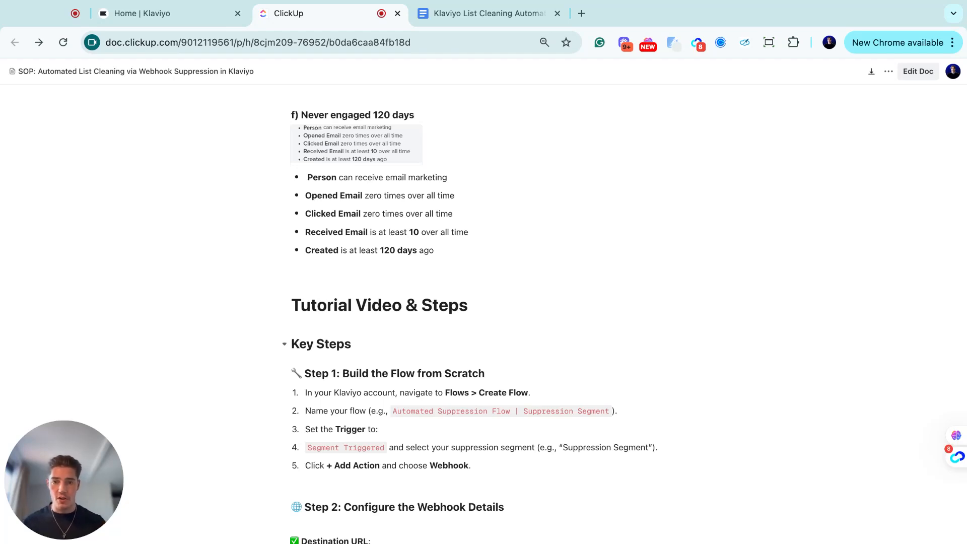
- Scroll to the Step 1: Build the Flow from Scratch heading and highlight it
scroll(369, 391, "down", 5)
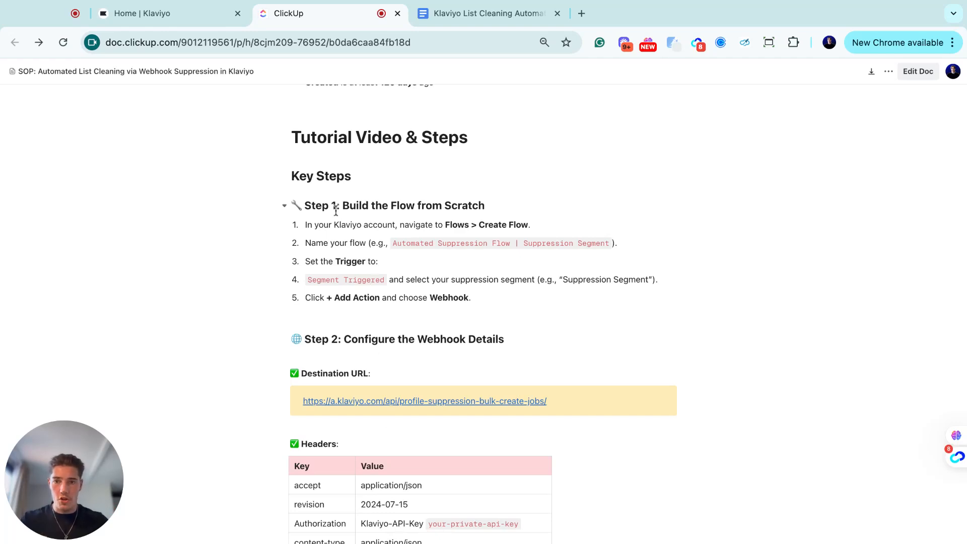
scroll(363, 198, "up", 2)
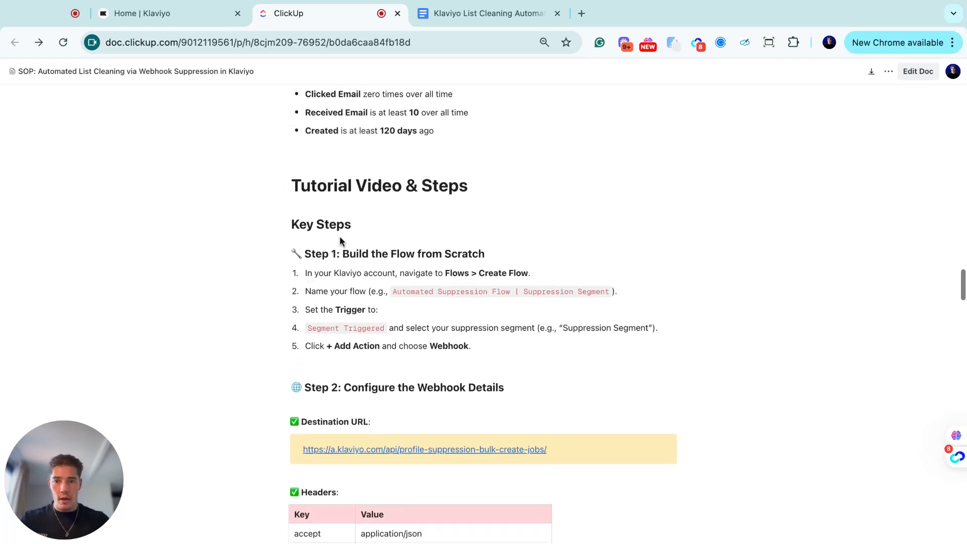
scroll(333, 222, "down", 2)
left_click_drag(307, 220, 398, 220)
left_click(416, 223)
left_click(368, 221)
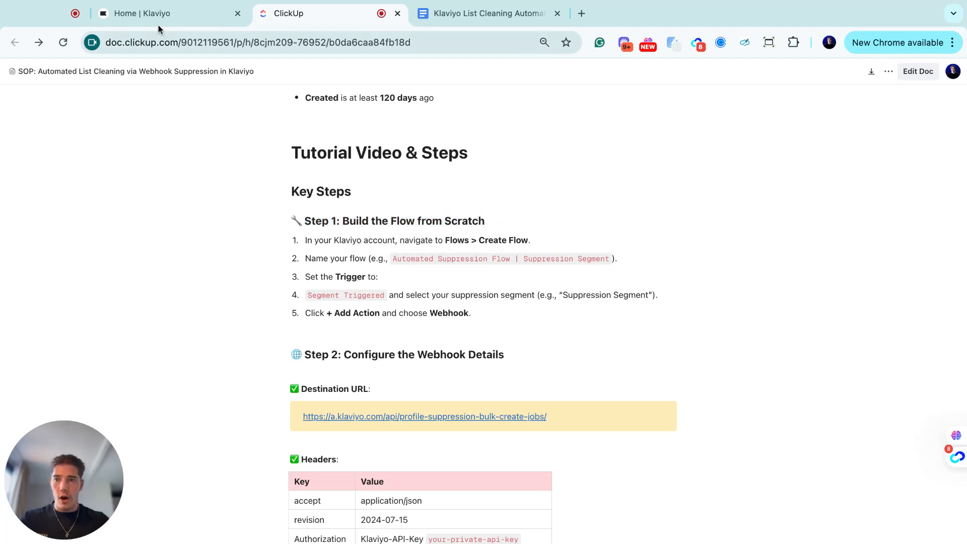
- Switch to the Klaviyo home dashboard and scroll through it
left_click(146, 15)
scroll(302, 341, "down", 1)
scroll(302, 343, "down", 4)
scroll(302, 342, "up", 2)
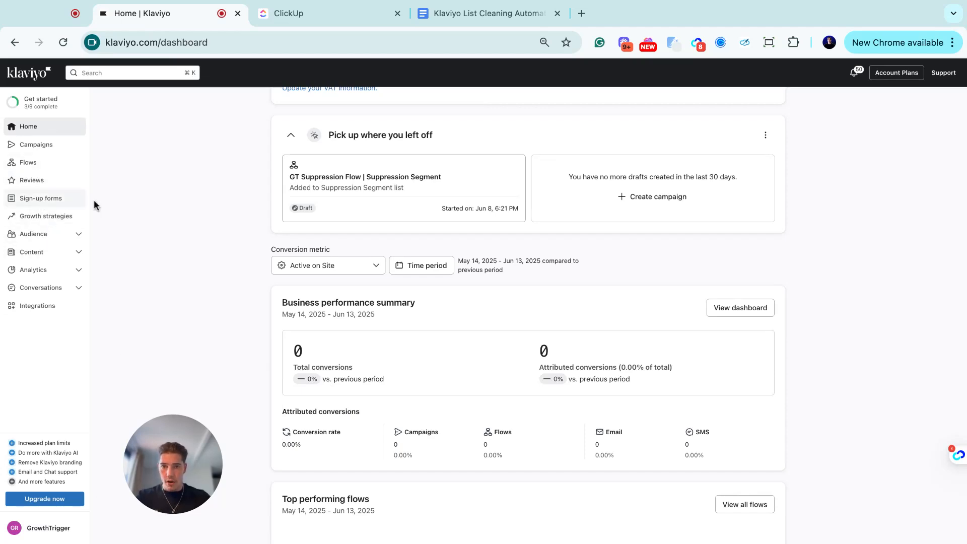
- Start building a new flow from scratch in Klaviyo's Flows list
left_click(47, 162)
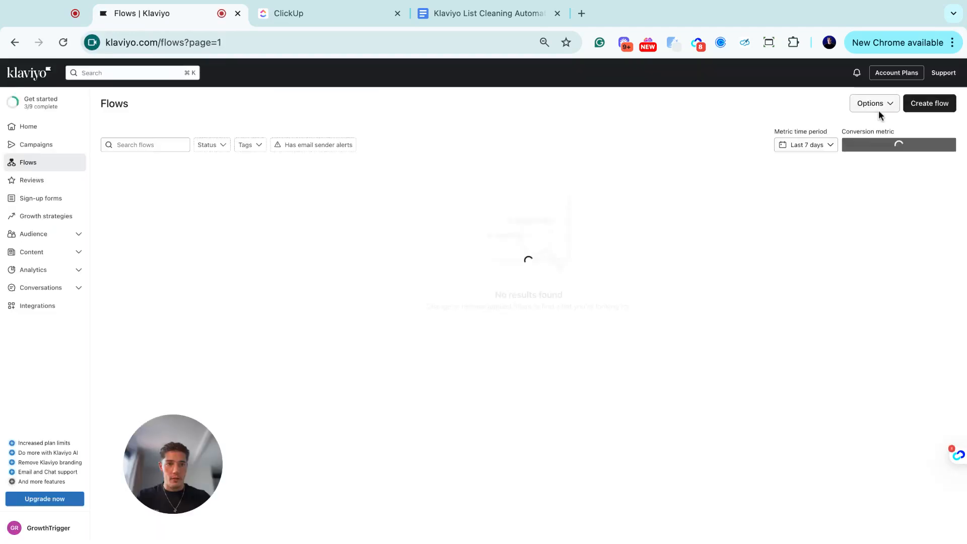
left_click(918, 105)
left_click(923, 110)
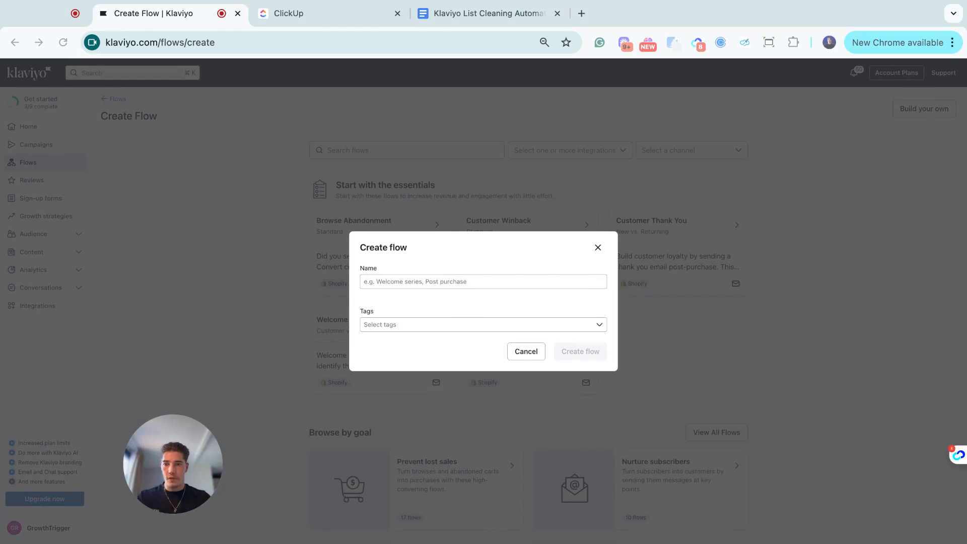
left_click(334, 15)
left_click(168, 17)
- Name the flow 'Automated Suppression Flow | Suppression Segment', add a new Automated Suppression Flow tag, and create it
left_click(433, 281)
type("Automated Suppression Flow | Suppression Segment")
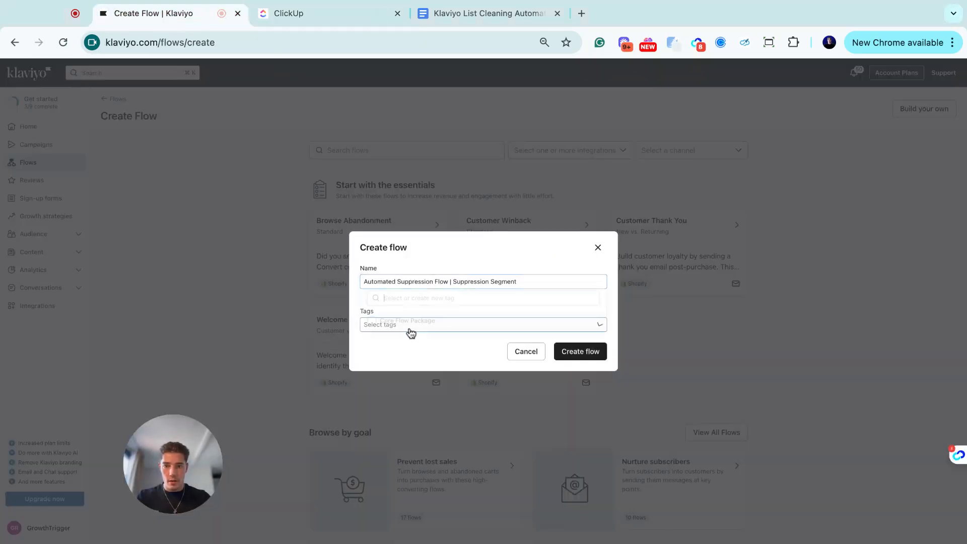
left_click(410, 332)
type("T")
key("BackSpace")
type("Automated Suppression")
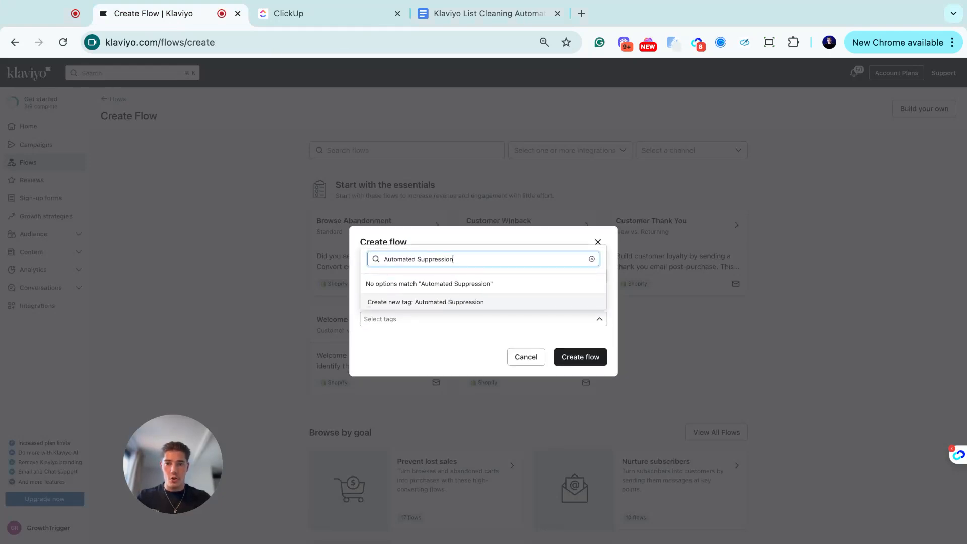
type(" Flow")
left_click(437, 307)
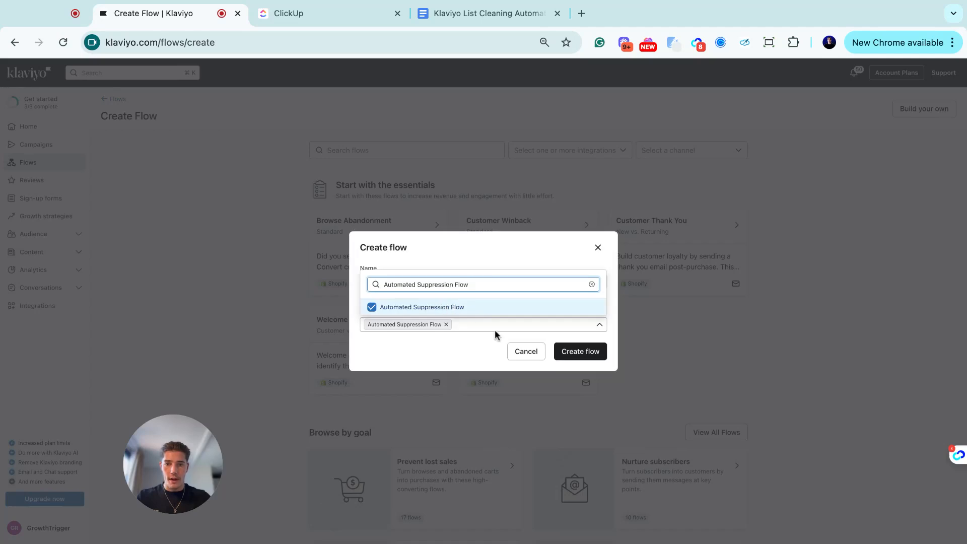
left_click(454, 363)
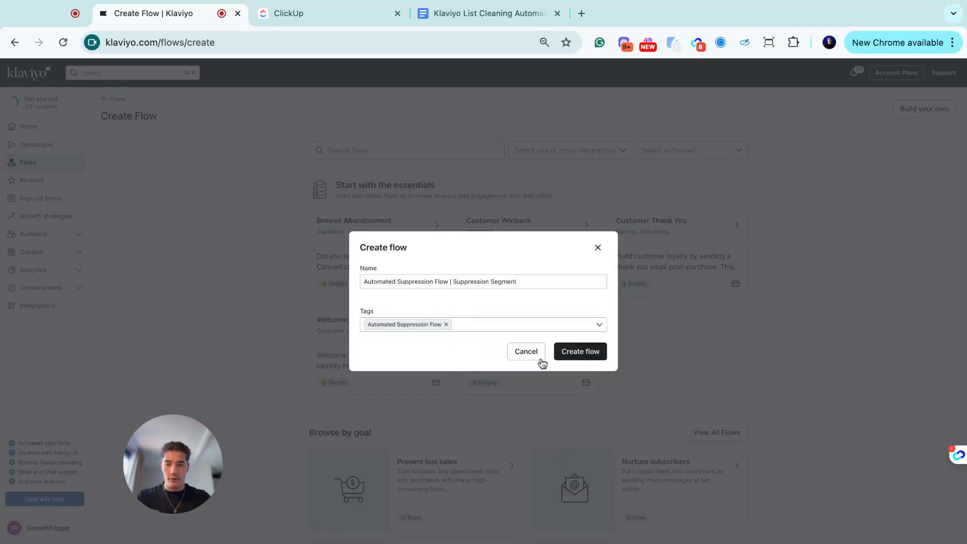
left_click(585, 352)
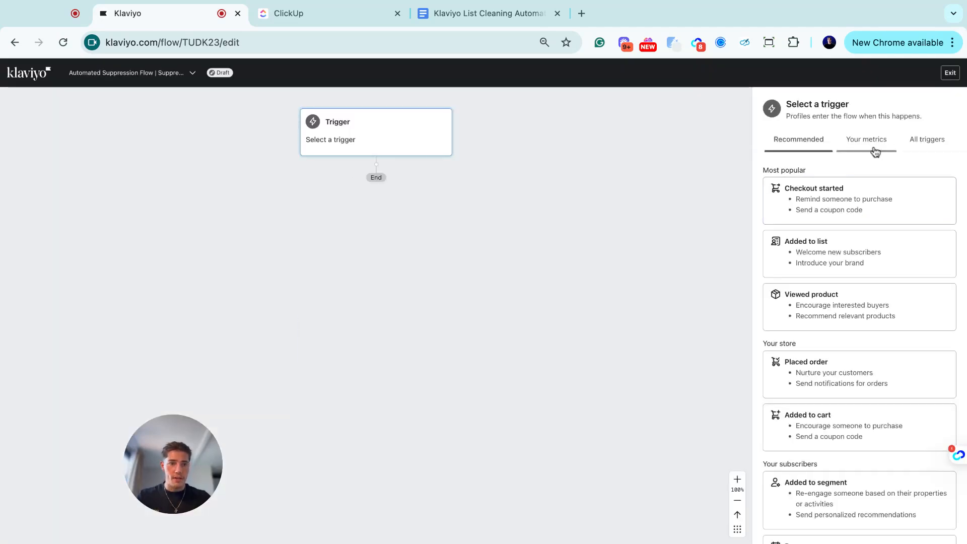
scroll(826, 367, "down", 3)
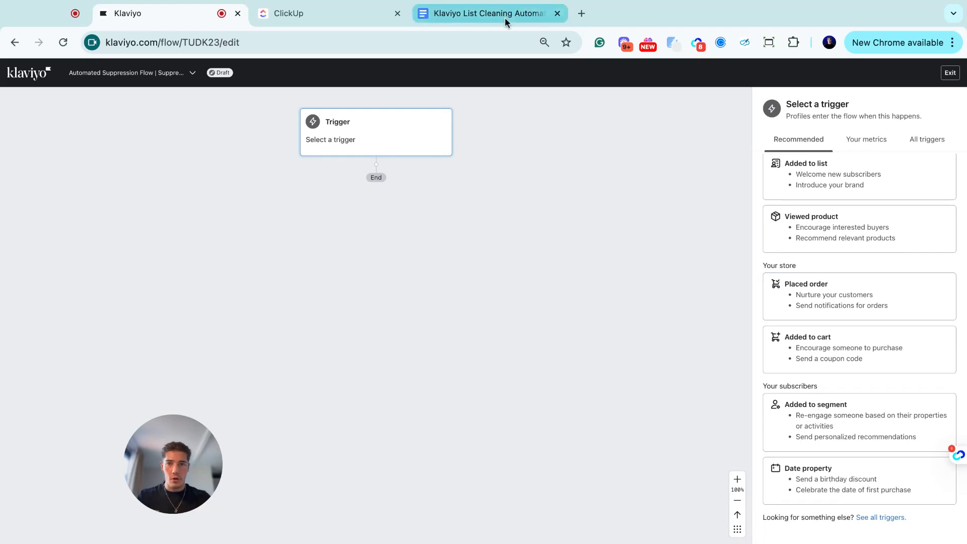
- Return to the ClickUp SOP and scroll to Step 2: Configure the Webhook Details
left_click(352, 15)
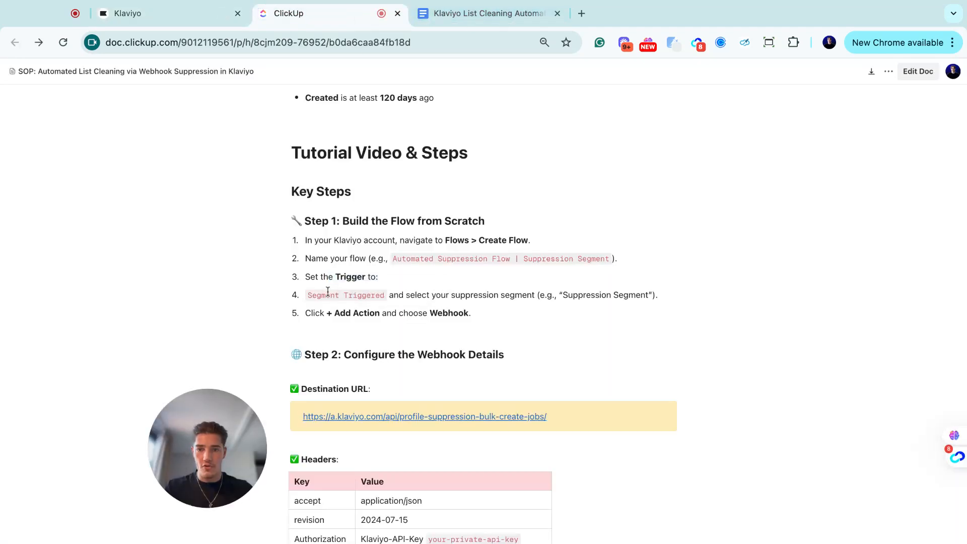
scroll(389, 223, "up", 20)
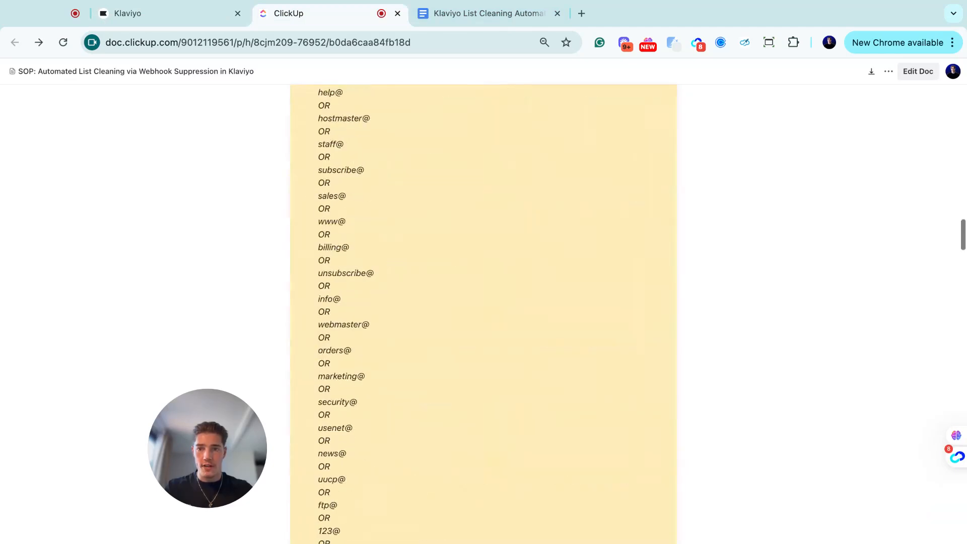
scroll(404, 317, "down", 20)
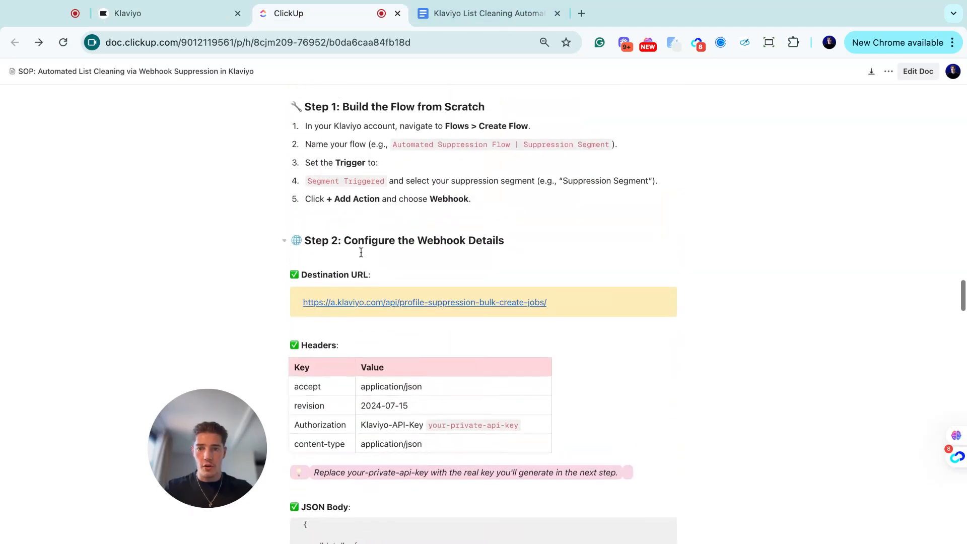
scroll(432, 234, "up", 3)
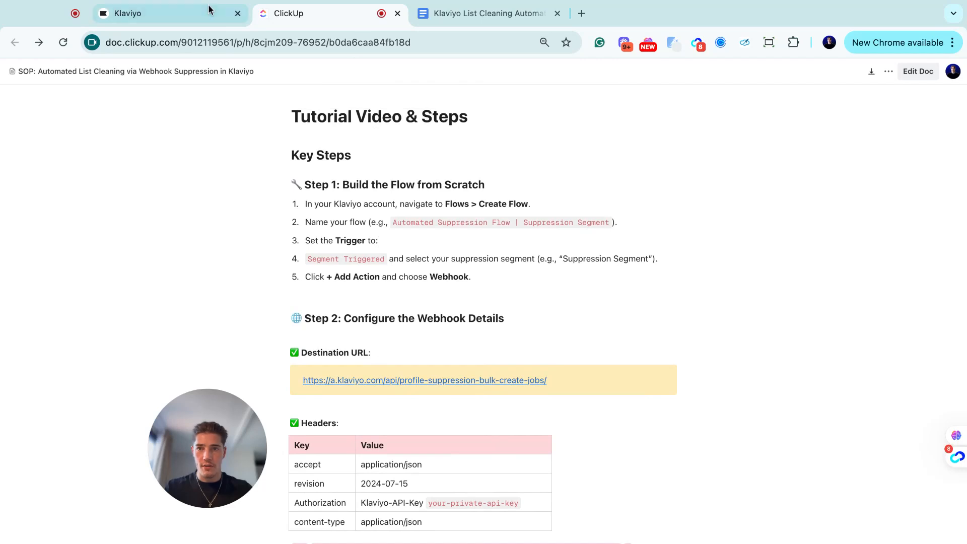
- Set an 'Added to segment' trigger for Suppression Segment, save it, then mark the SOP's step 5
left_click(185, 13)
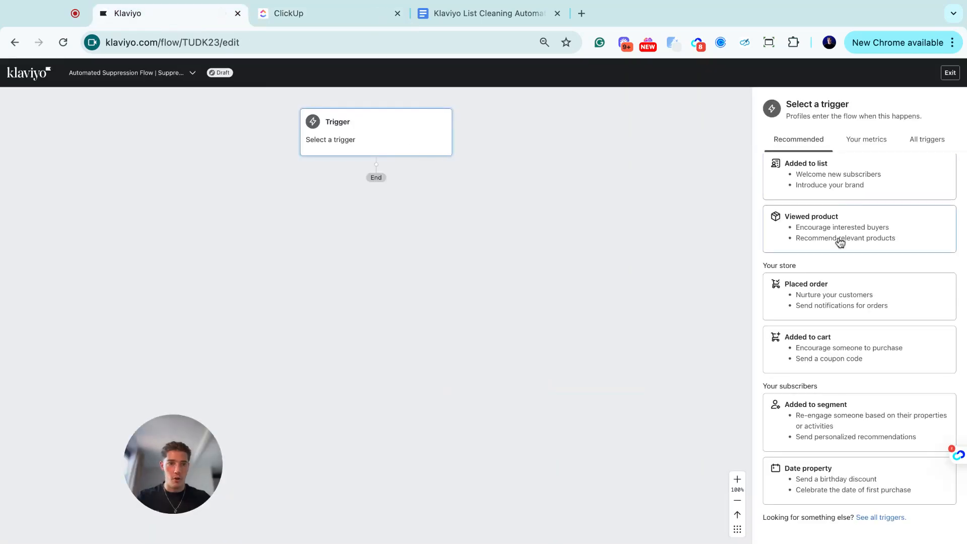
left_click(826, 427)
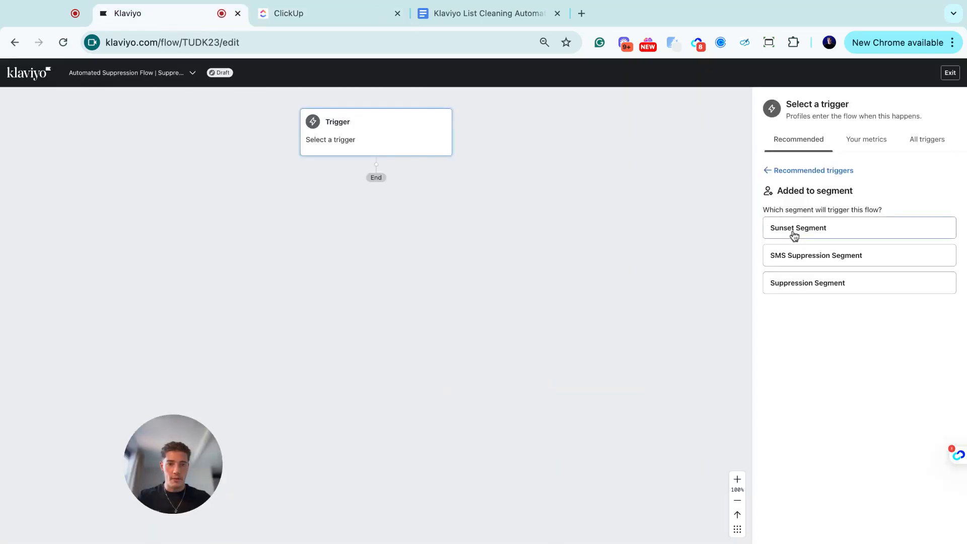
left_click(805, 286)
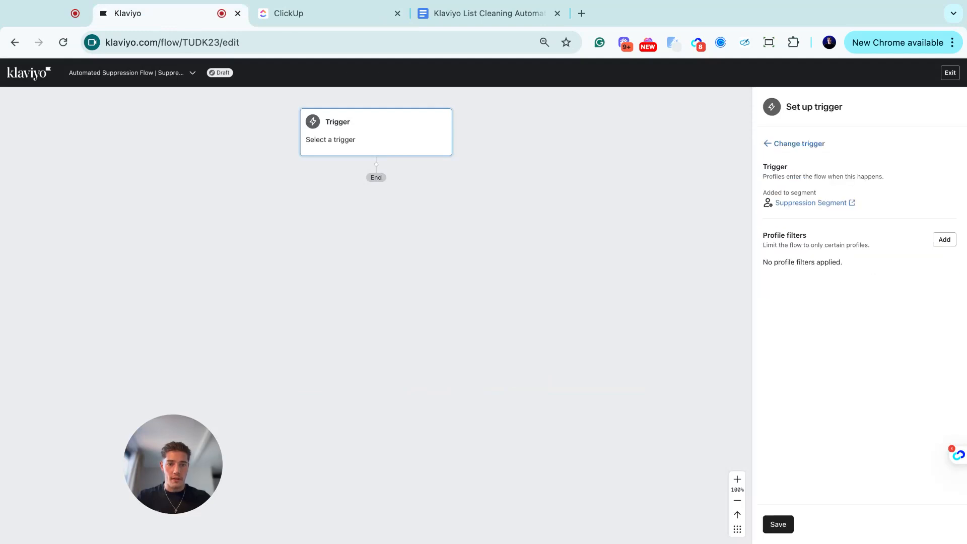
left_click(778, 524)
left_click(564, 358)
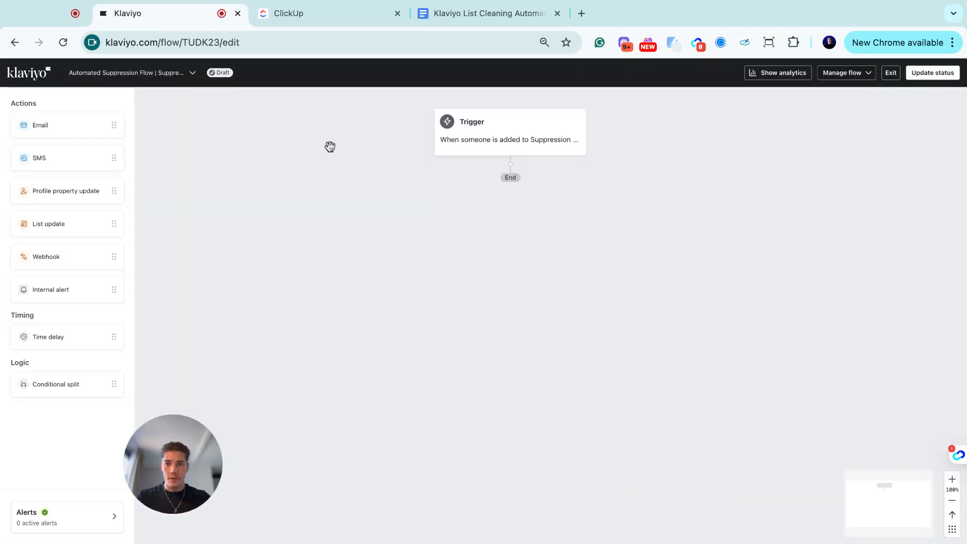
left_click(516, 145)
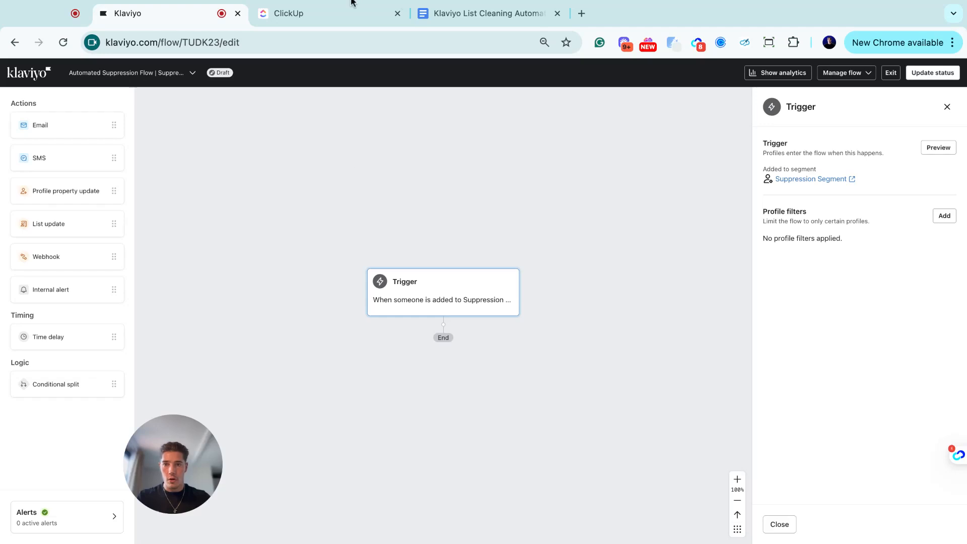
left_click(305, 14)
left_click_drag(311, 272, 397, 273)
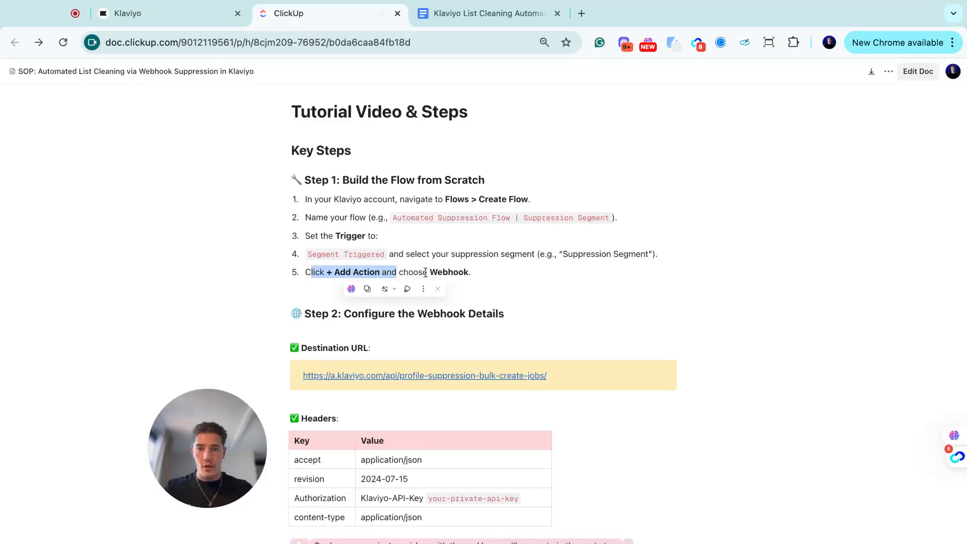
- Add a webhook action after the trigger, name it 'Automated Suppression Webhook', and save it
left_click(468, 272)
left_click(171, 15)
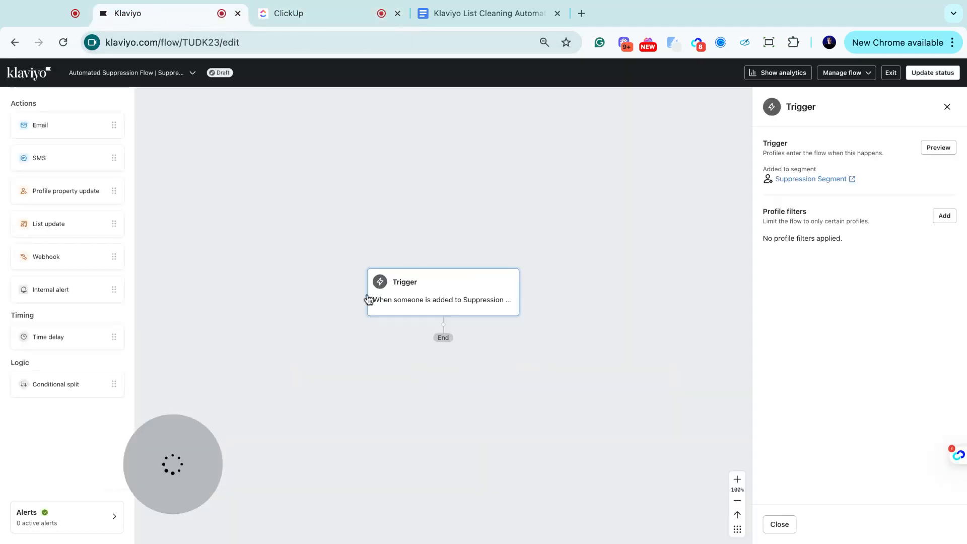
left_click(58, 257)
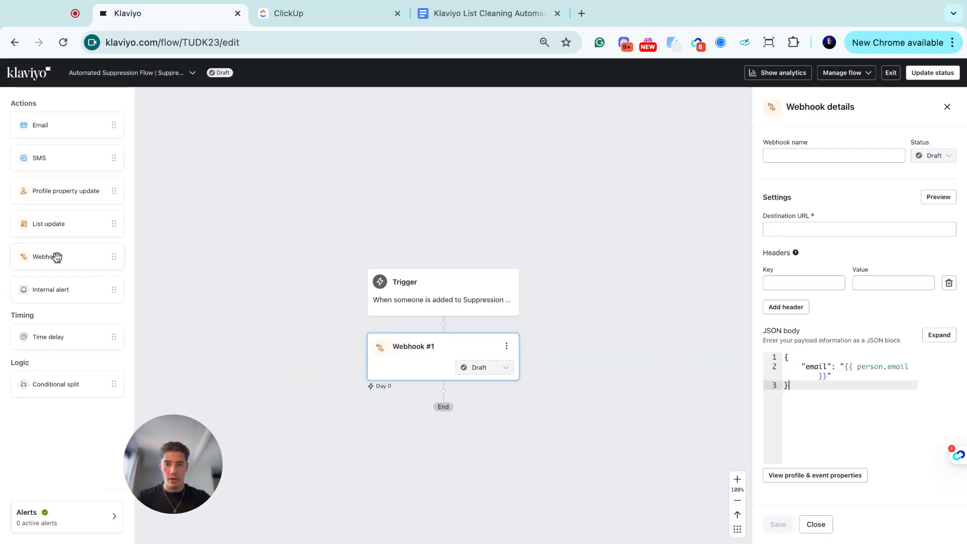
left_click(297, 16)
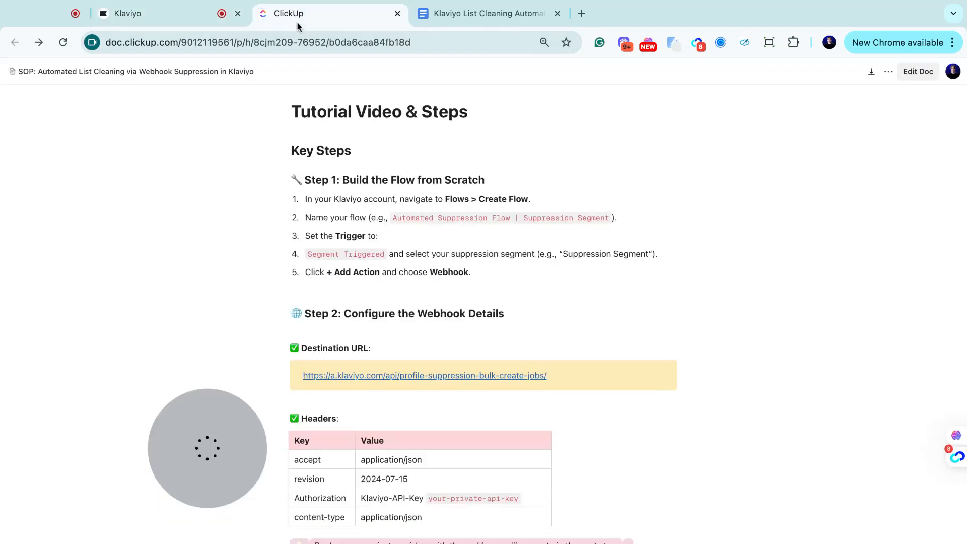
left_click(176, 14)
triple_click(808, 153)
type("Automated Suppression Webhook")
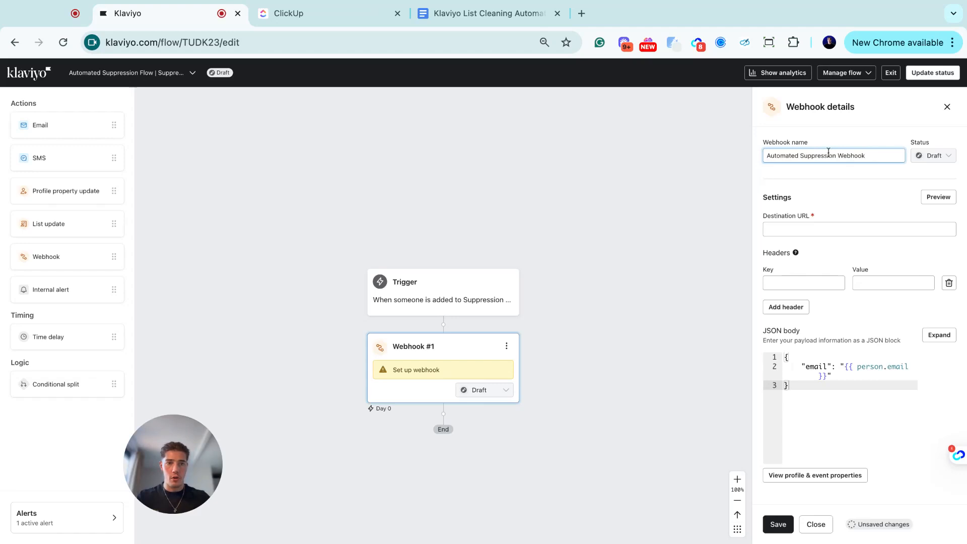
left_click(877, 191)
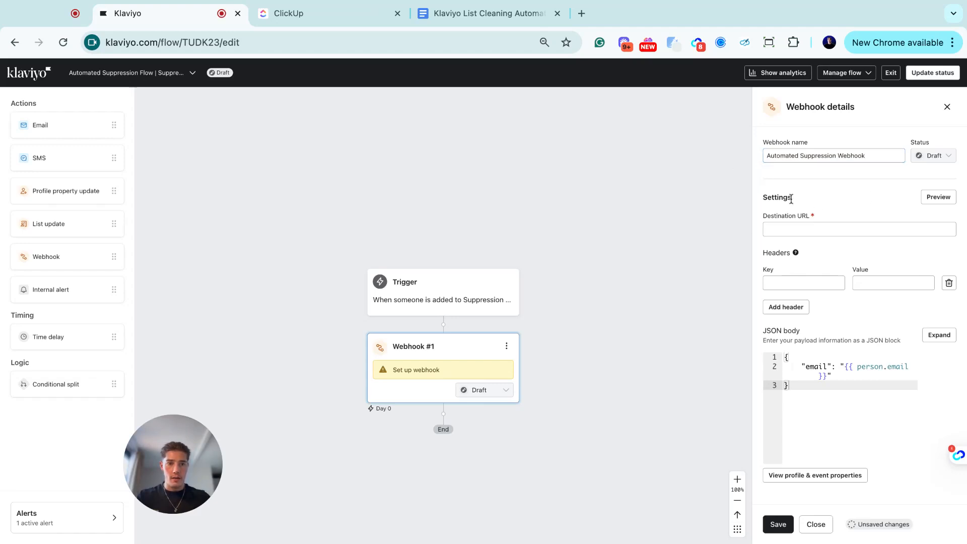
left_click(777, 524)
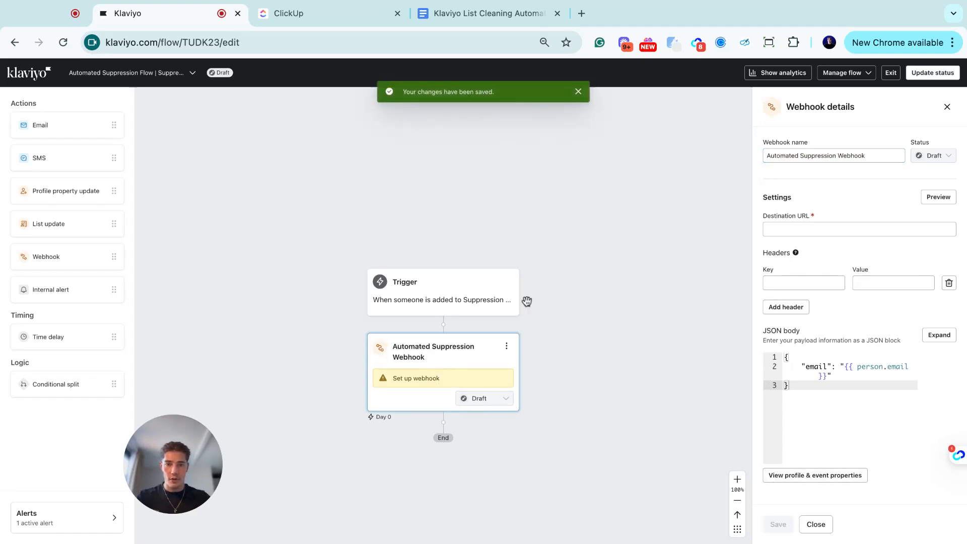
- Find and select the destination URL in the ClickUp SOP
left_click(334, 14)
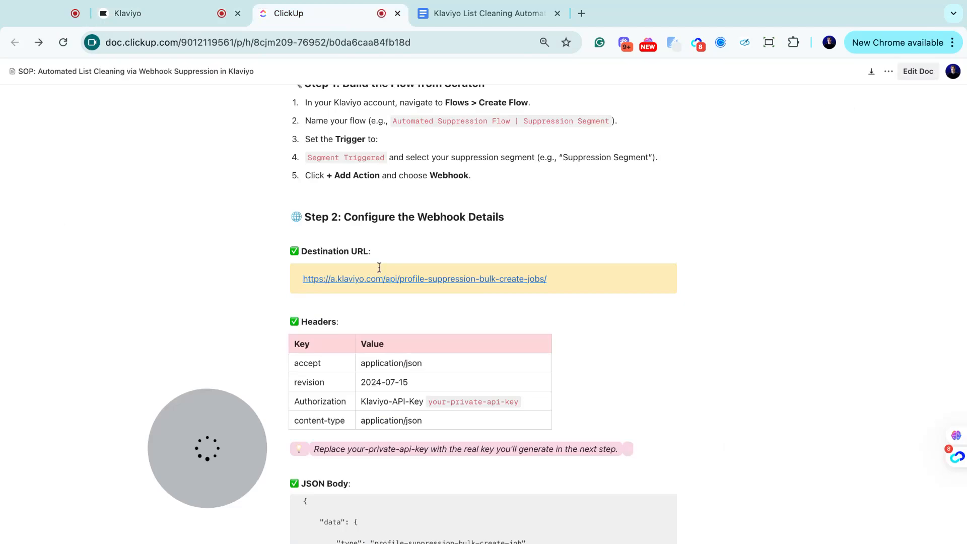
scroll(383, 272, "up", 2)
scroll(403, 297, "down", 2)
scroll(410, 322, "down", 3)
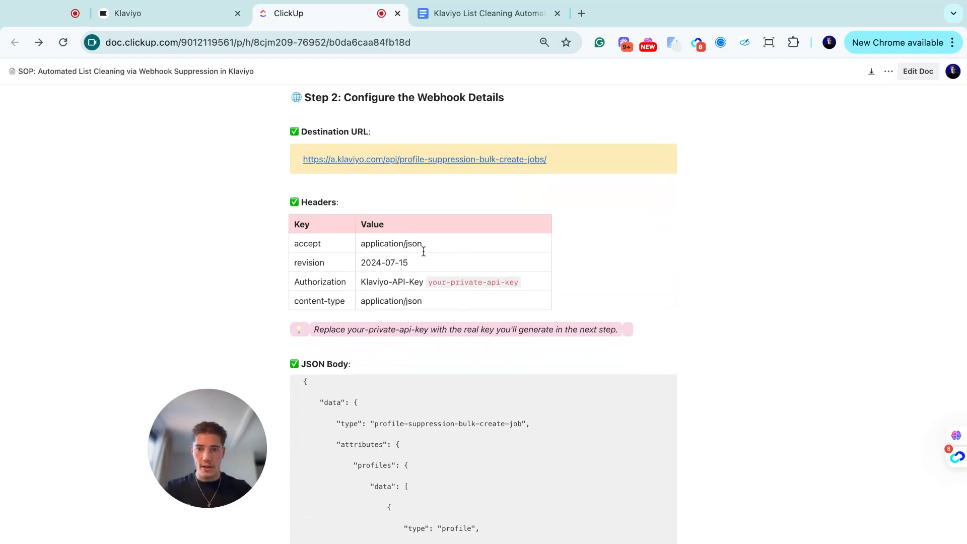
scroll(423, 252, "up", 3)
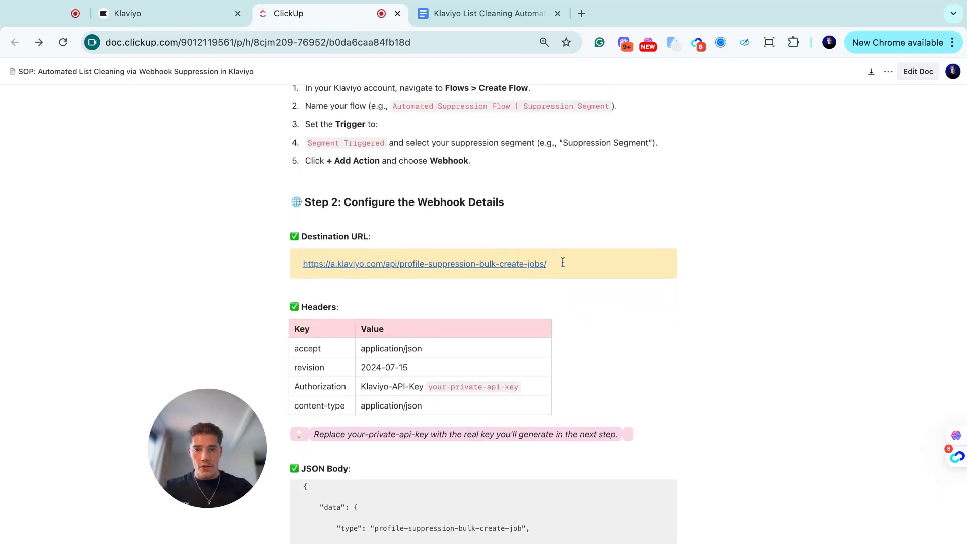
triple_click(563, 261)
key("super+c")
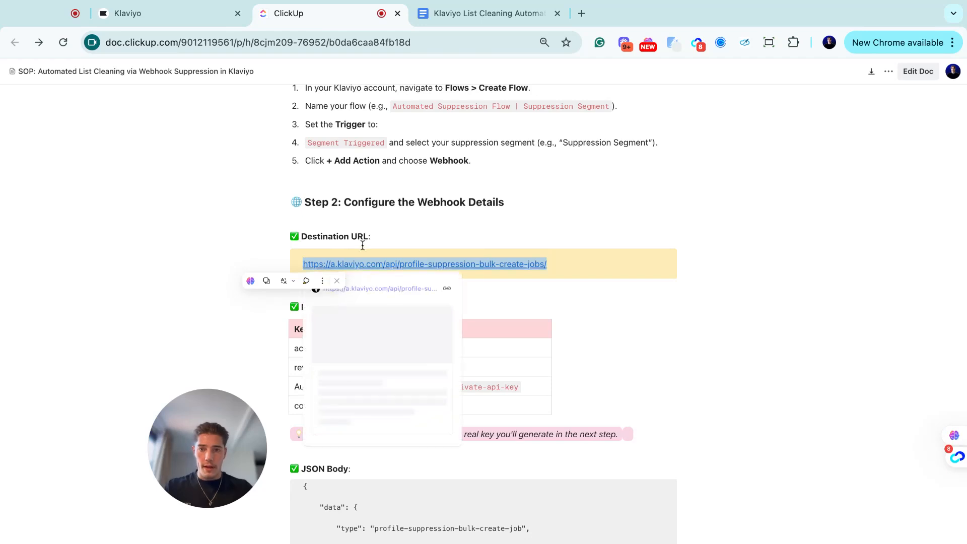
left_click(127, 13)
left_click(811, 231)
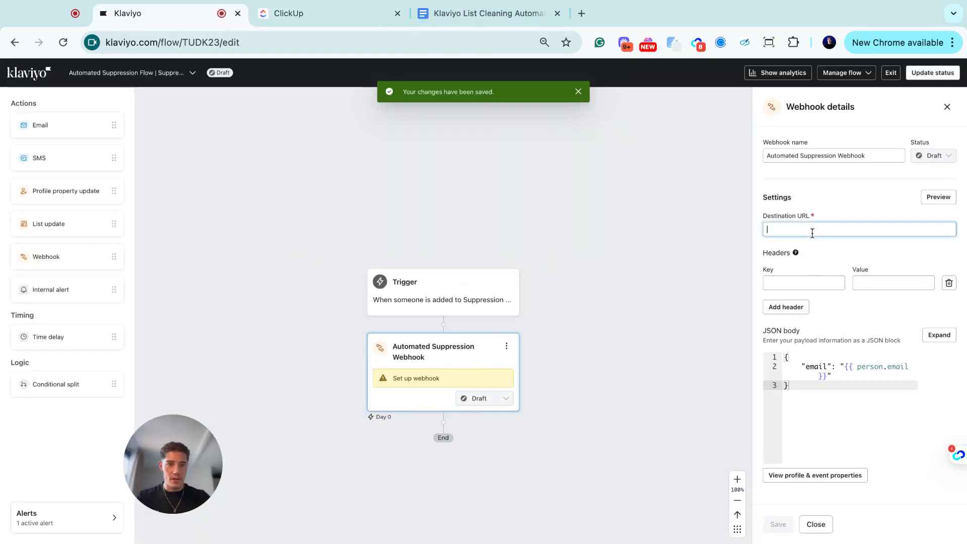
key("super+v")
left_click_drag(814, 232, 766, 232)
left_click(796, 230)
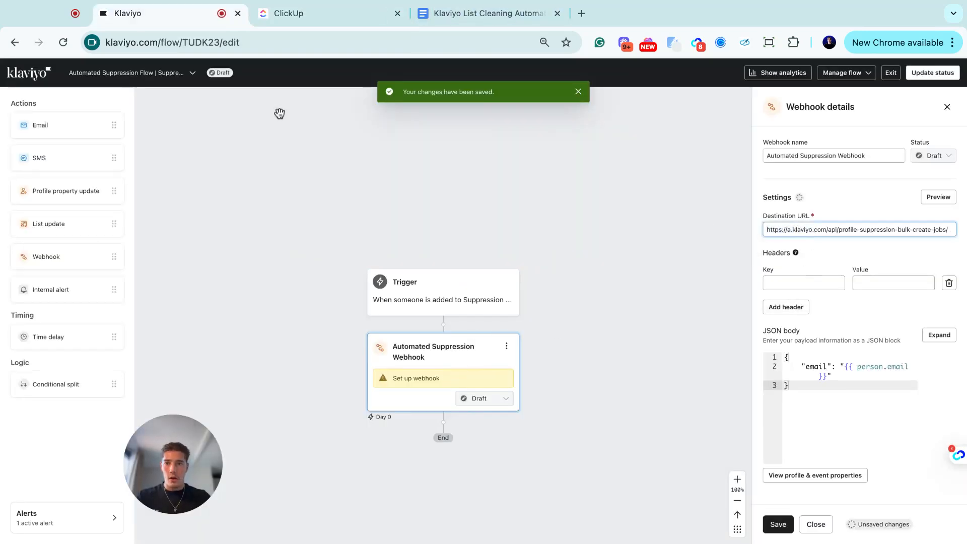
left_click(322, 14)
scroll(337, 278, "down", 4)
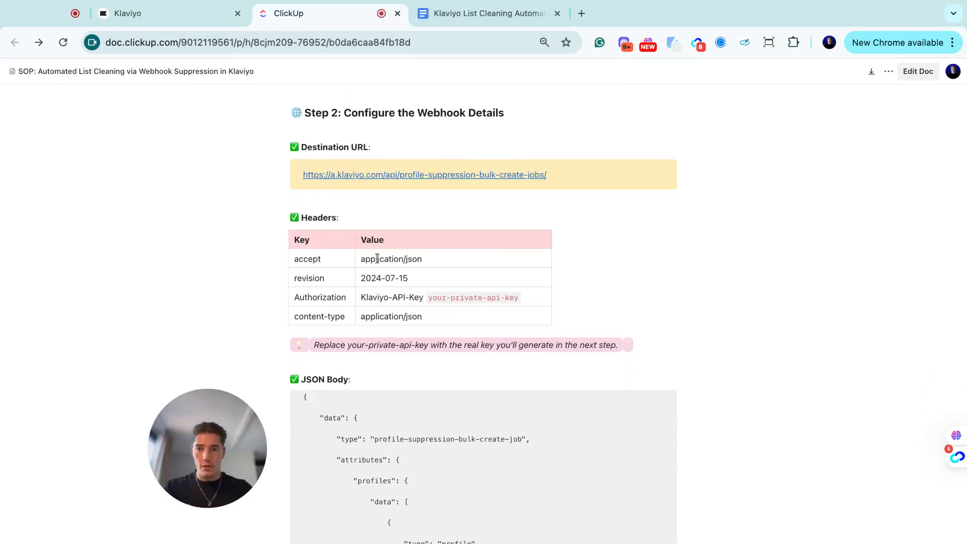
- Enter 'accept' as the first header key and add three more header rows
double_click(377, 258)
left_click(419, 258)
triple_click(439, 259)
left_click(316, 261)
double_click(316, 260)
key("ctrl+c")
left_click(128, 13)
left_click(777, 282)
key("ctrl+v")
left_click(785, 306)
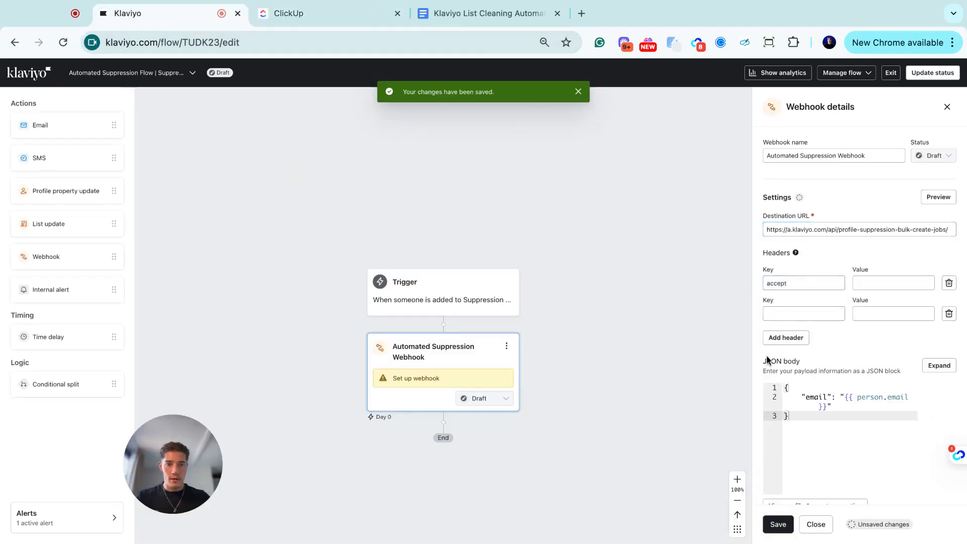
left_click(777, 338)
left_click(780, 367)
- Fill in the revision, Authorization and content-type header keys from the SOP
left_click(311, 15)
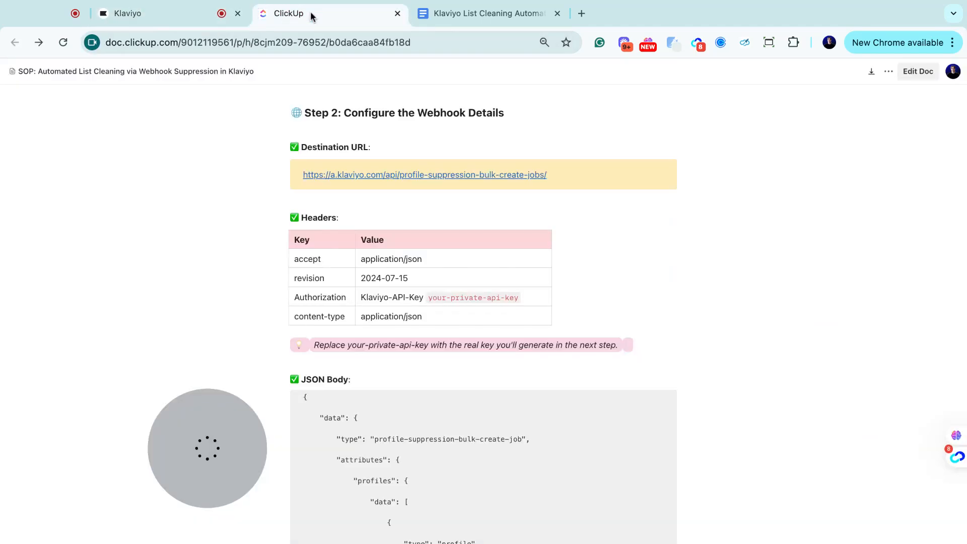
double_click(314, 277)
left_click(201, 14)
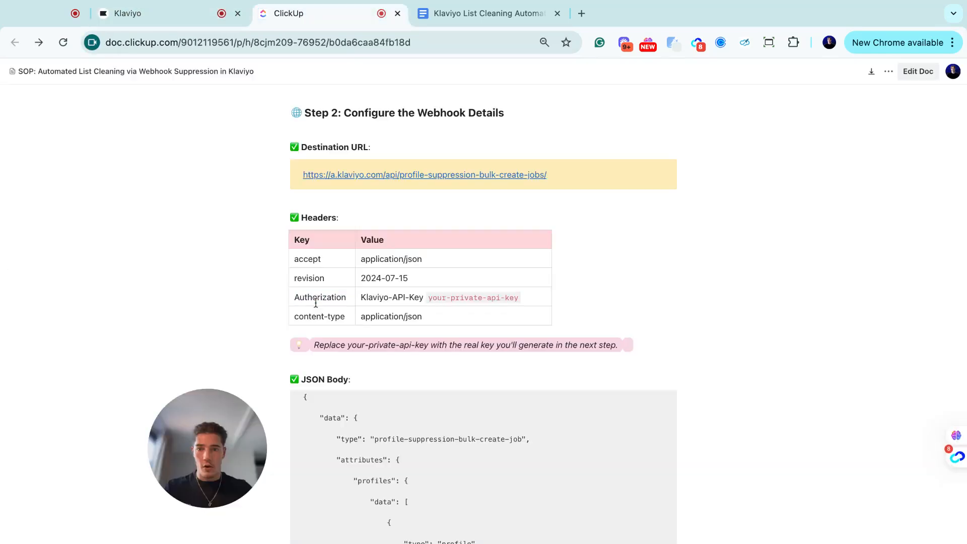
double_click(316, 302)
key("super+c")
left_click(168, 15)
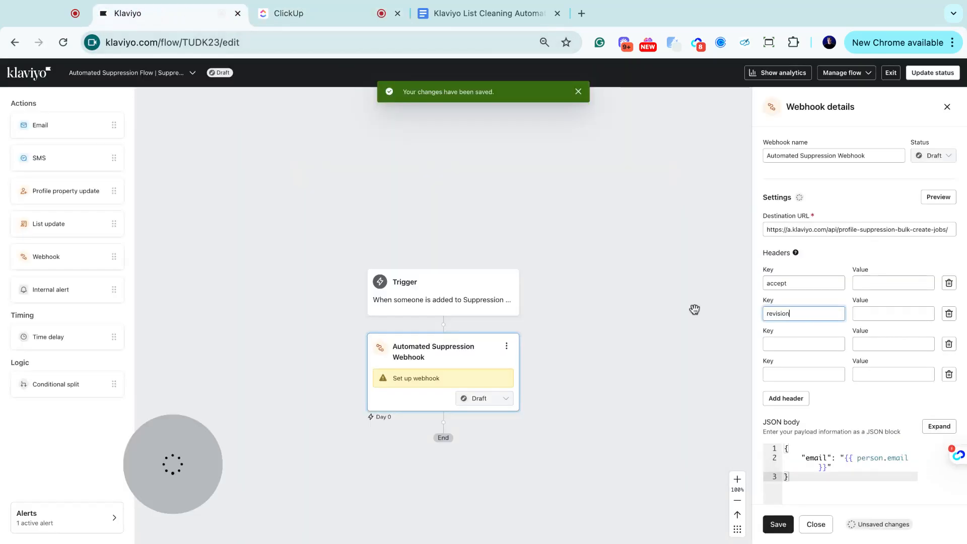
left_click(796, 344)
key("super+v")
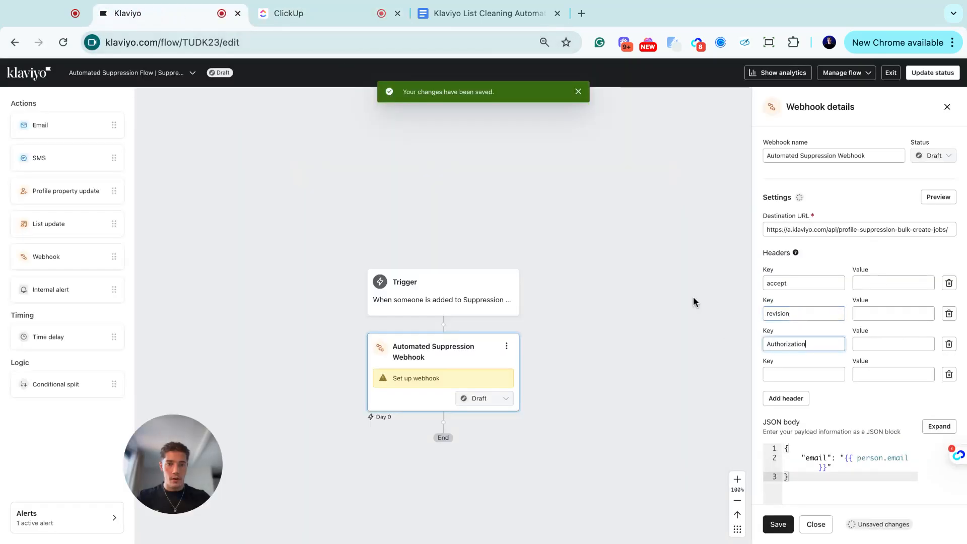
left_click(322, 14)
double_click(326, 317)
triple_click(315, 315)
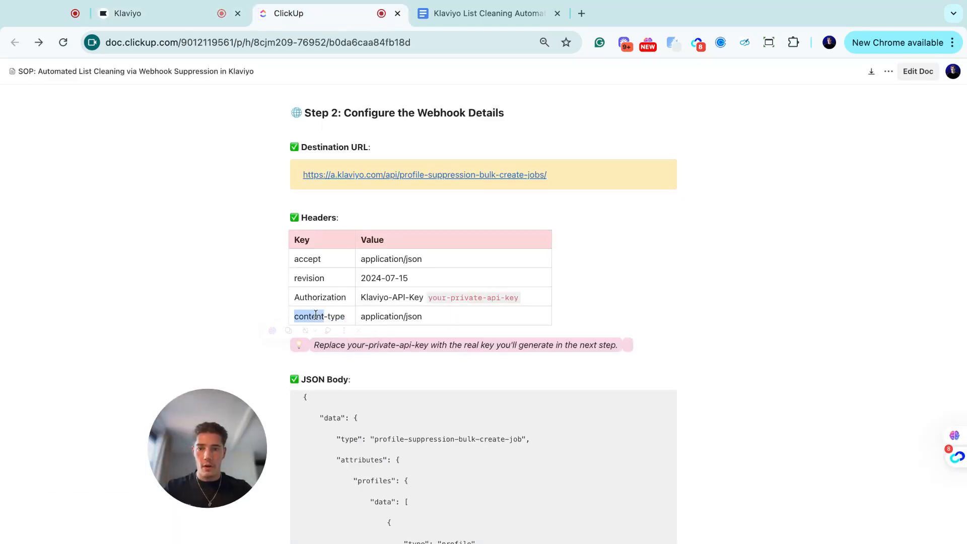
key("super+c")
left_click(169, 14)
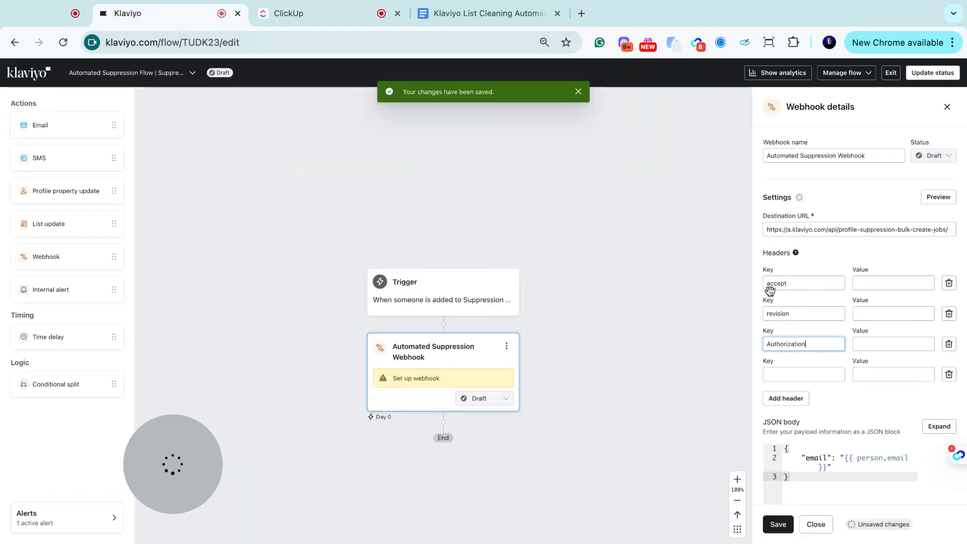
left_click(783, 374)
key("super+v")
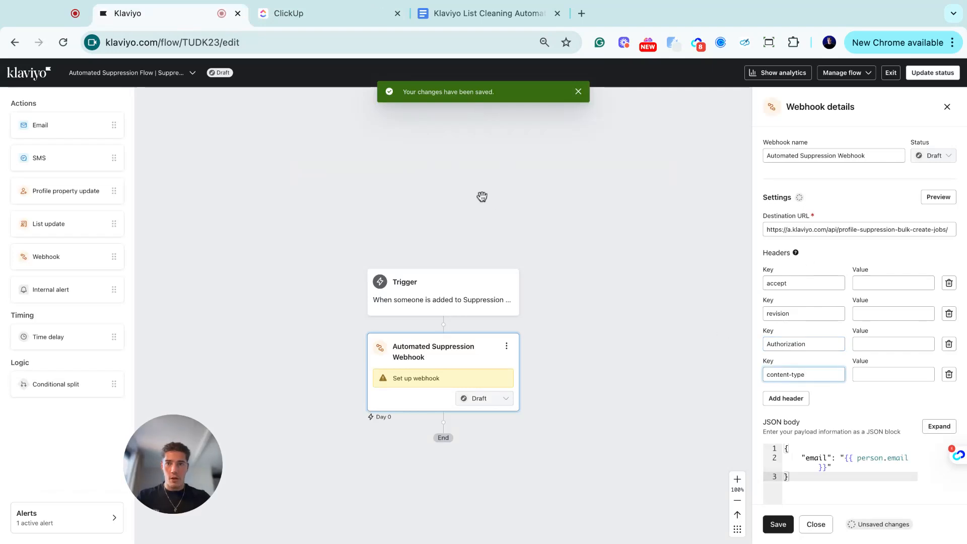
- Set the accept header value to application/json and revision to 2024-07-15
left_click(325, 14)
triple_click(393, 259)
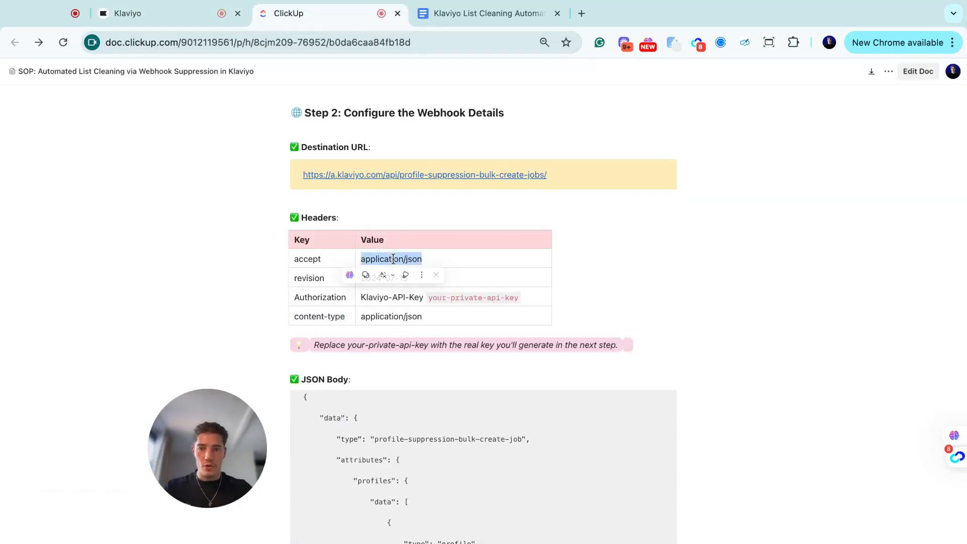
key("super+c")
left_click(168, 14)
left_click(892, 282)
key("super+v")
left_click(342, 14)
triple_click(399, 276)
key("super+c")
left_click(176, 14)
left_click(865, 312)
key("super+v")
- Set the Authorization value to the Klaviyo-API-Key placeholder and content-type to application/json
left_click(302, 13)
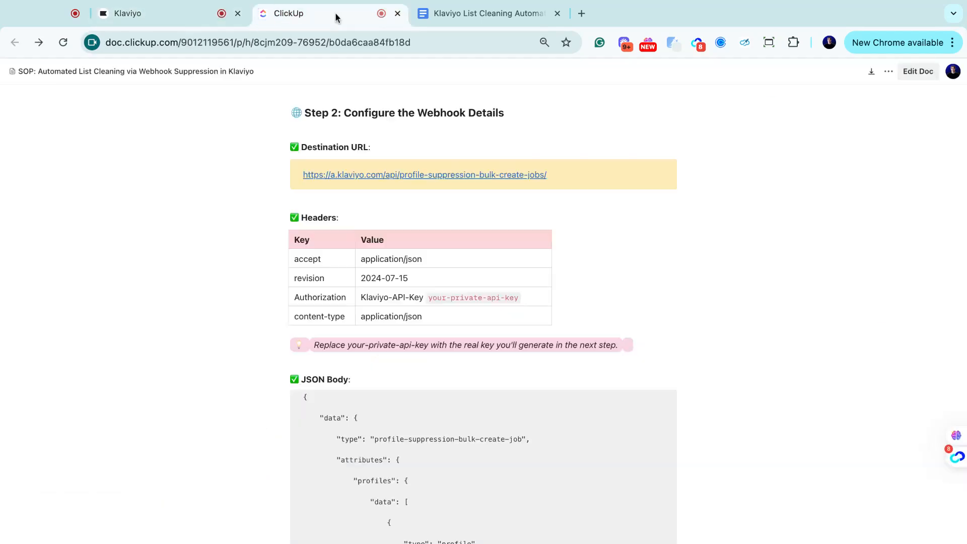
triple_click(393, 299)
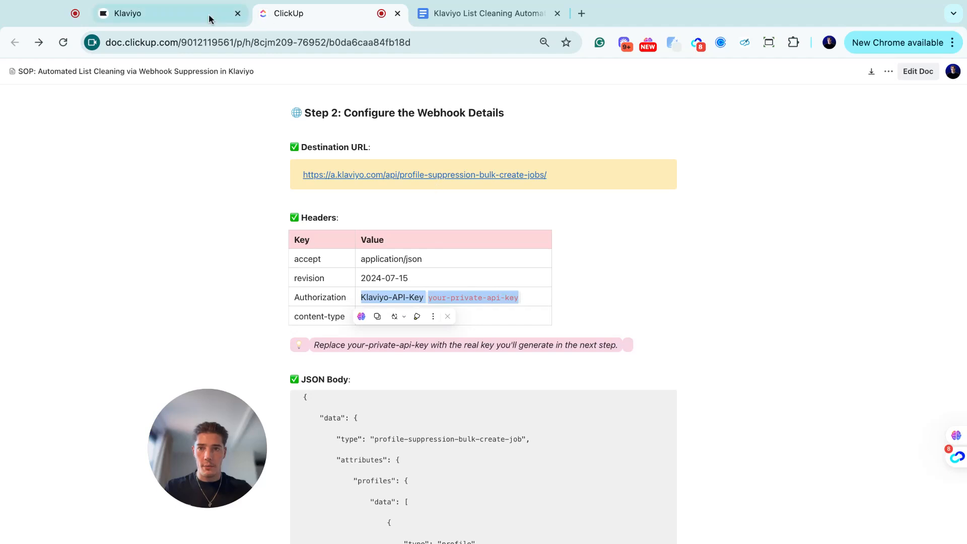
left_click(175, 14)
left_click(876, 340)
key("super+v")
triple_click(887, 346)
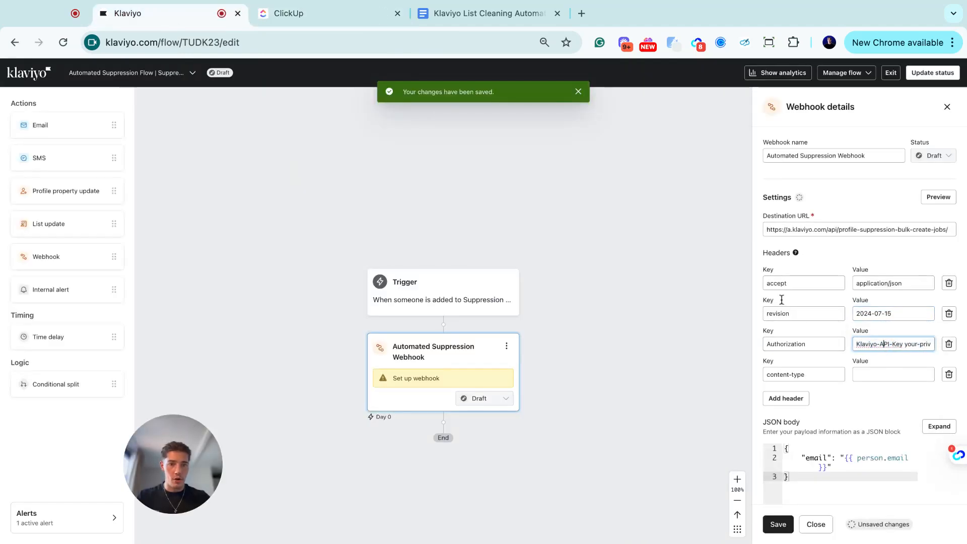
left_click(307, 14)
triple_click(391, 317)
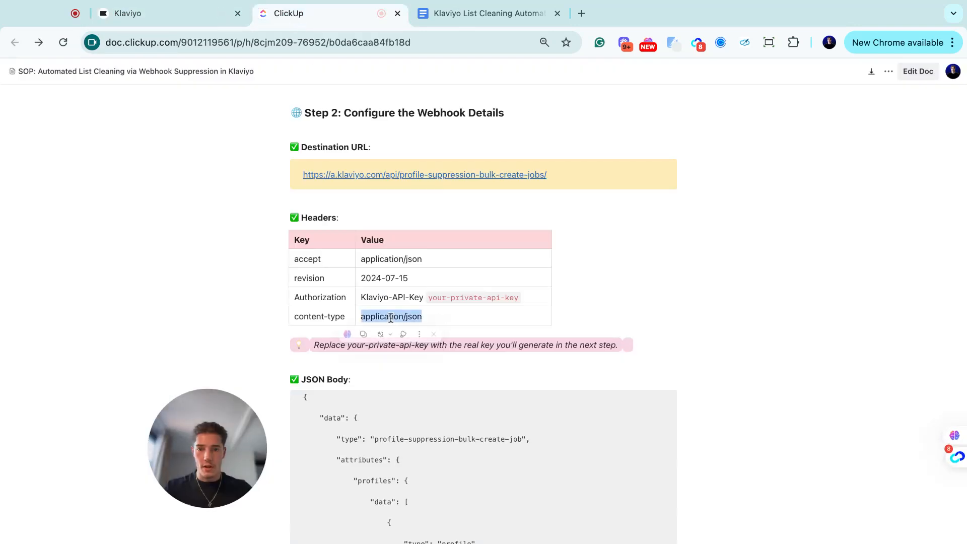
key("super+c")
left_click(160, 15)
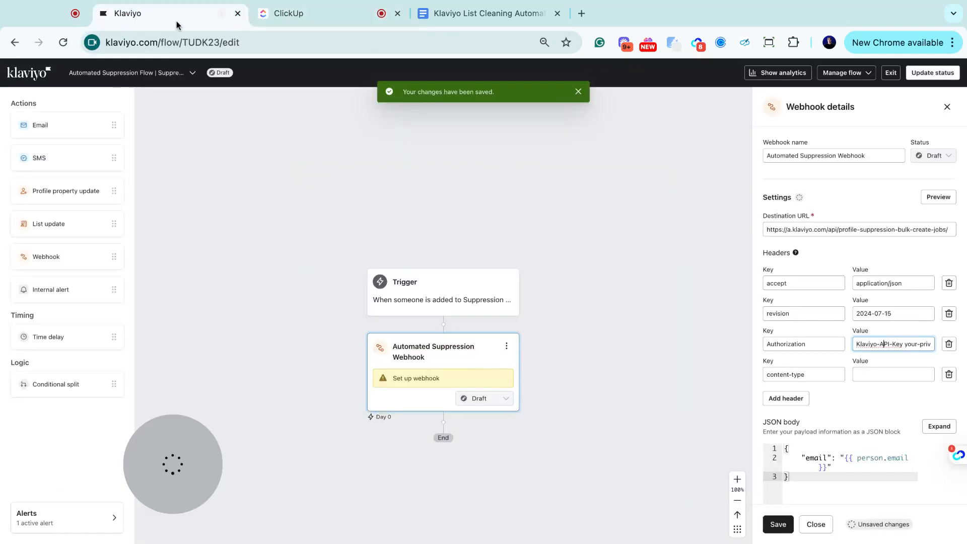
left_click(877, 373)
key("super+v")
scroll(877, 373, "down", 4)
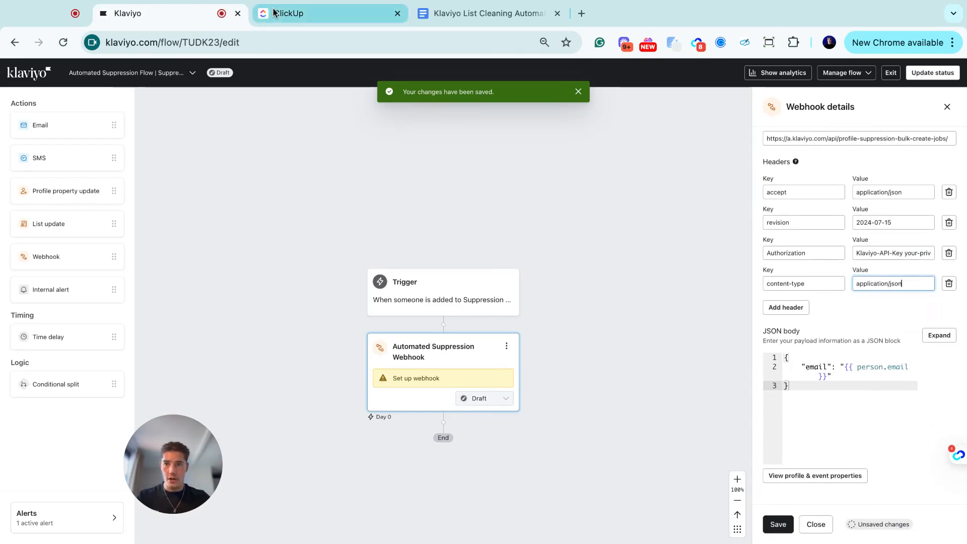
left_click(312, 14)
- Select the profile-suppression-bulk-create-job JSON payload in the SOP
scroll(354, 346, "down", 2)
scroll(355, 345, "down", 4)
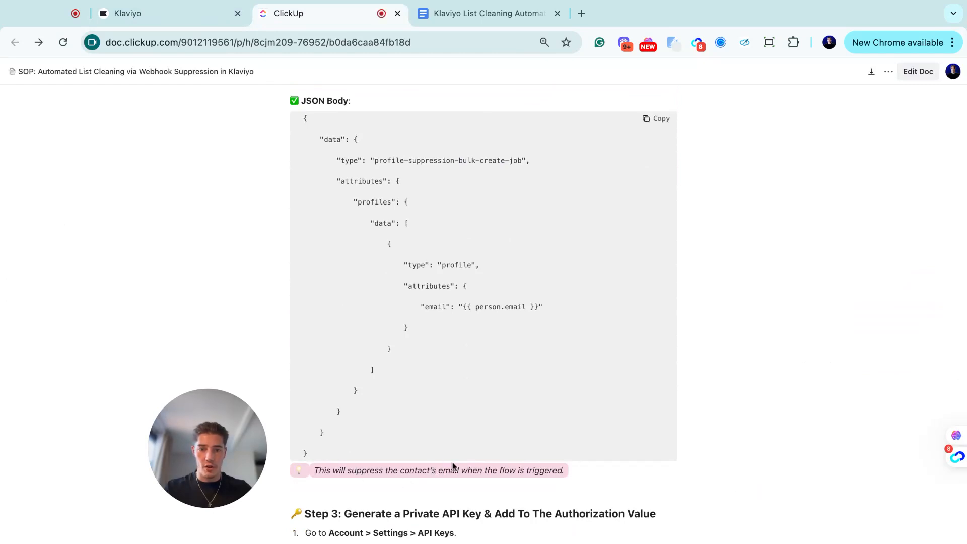
scroll(453, 405, "up", 1)
left_click_drag(331, 484, 308, 163)
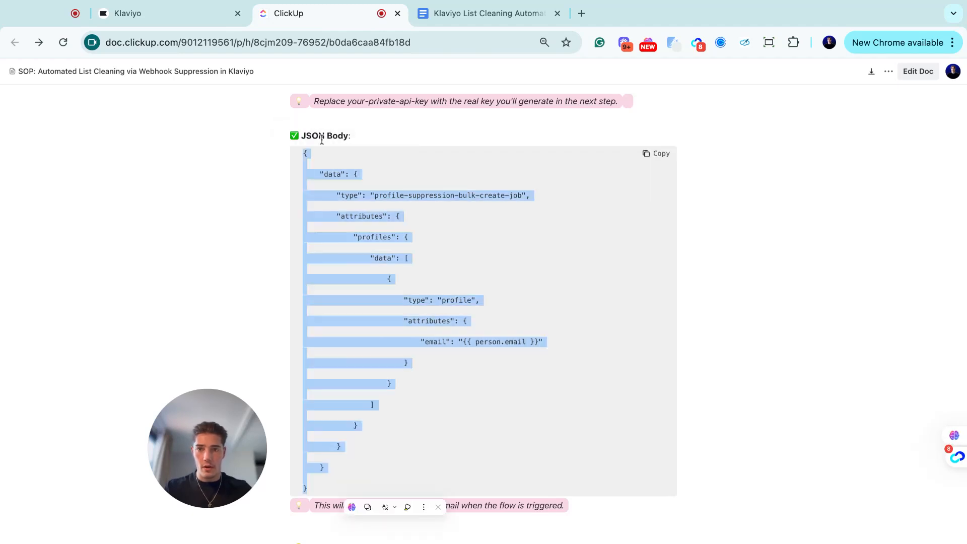
- Replace the webhook's JSON body with the SOP payload and save the webhook
left_click(192, 20)
left_click(813, 393)
key("ctrl+a")
key("BackSpace")
key("ctrl+v")
scroll(827, 361, "up", 5)
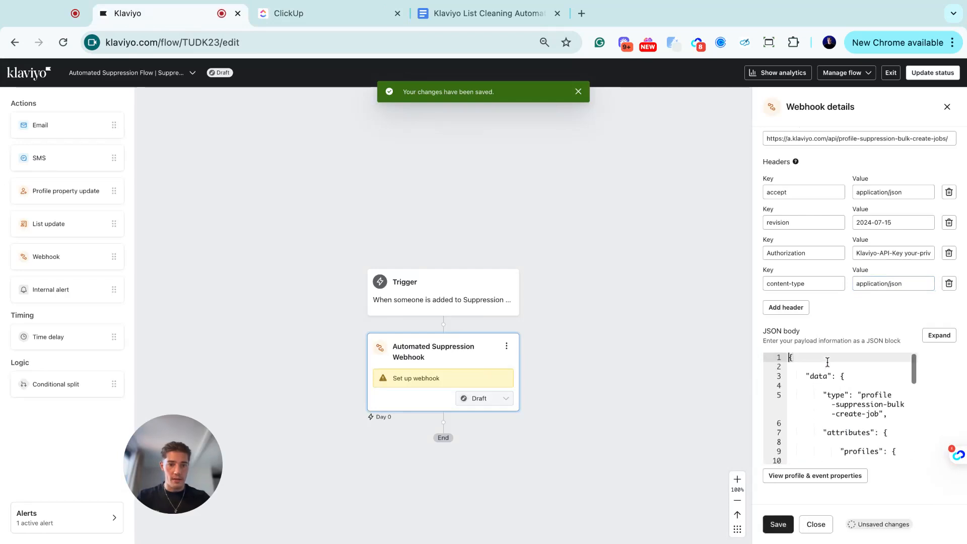
scroll(825, 398, "down", 5)
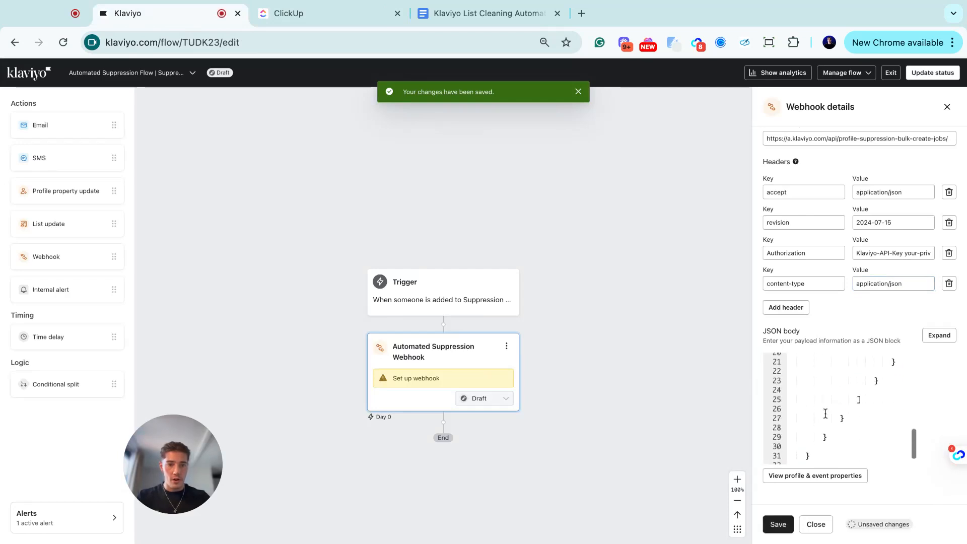
left_click(777, 523)
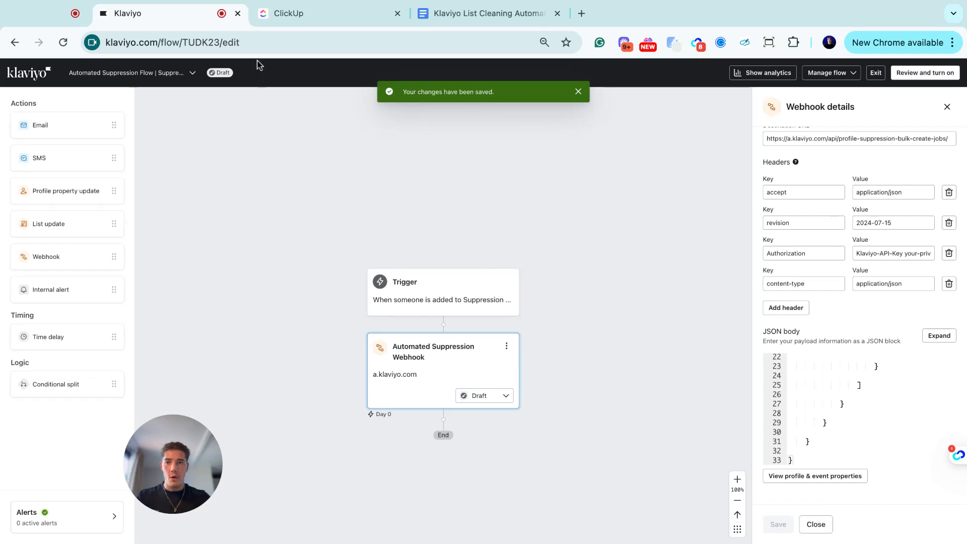
left_click(292, 16)
scroll(367, 216, "up", 4)
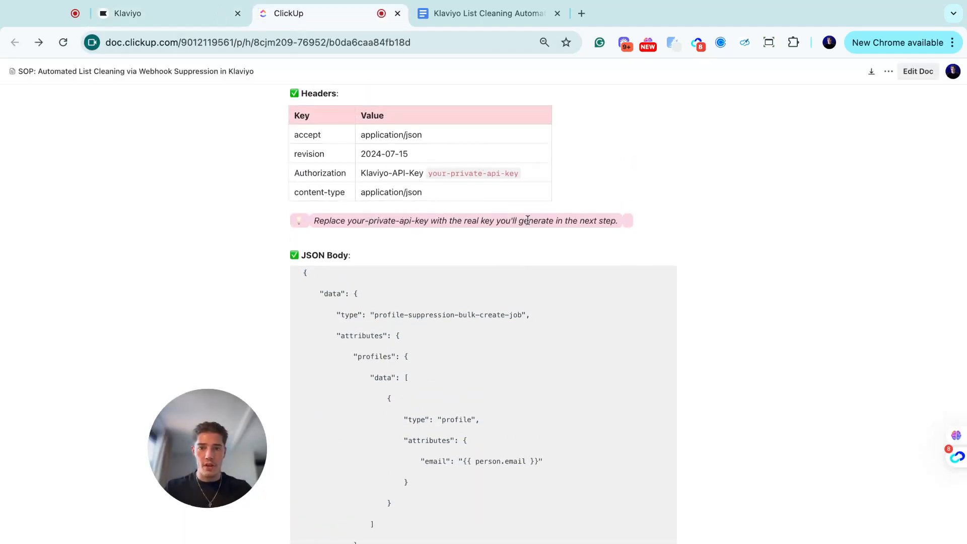
scroll(507, 309, "down", 8)
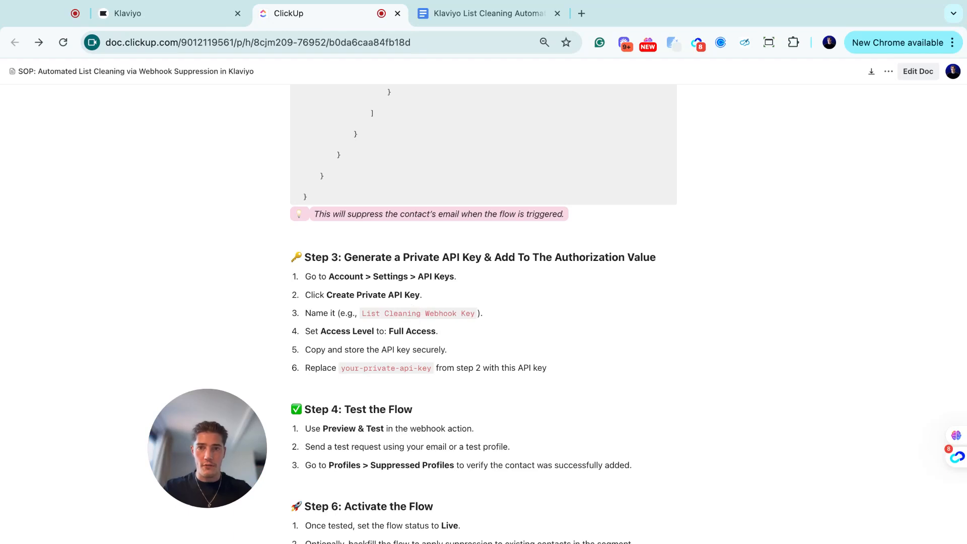
left_click(197, 20)
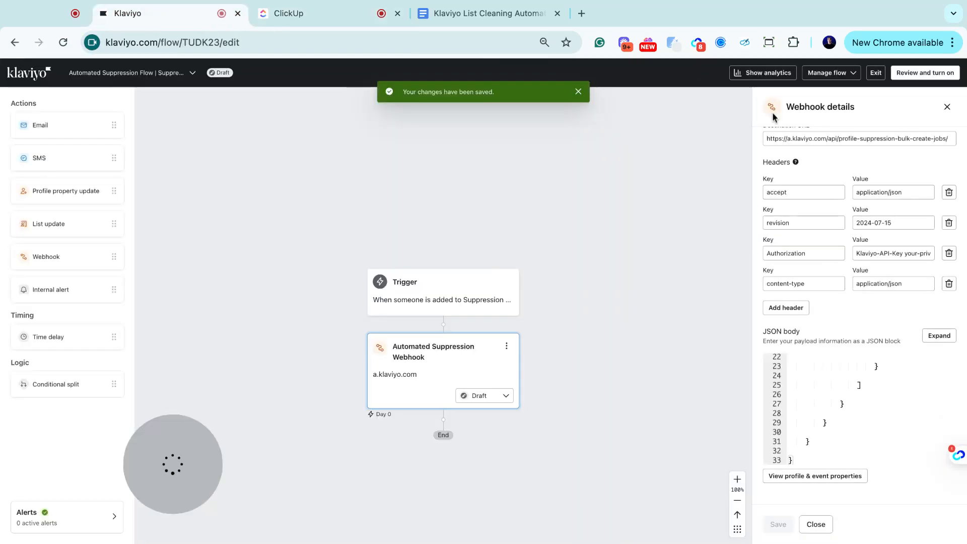
left_click(875, 73)
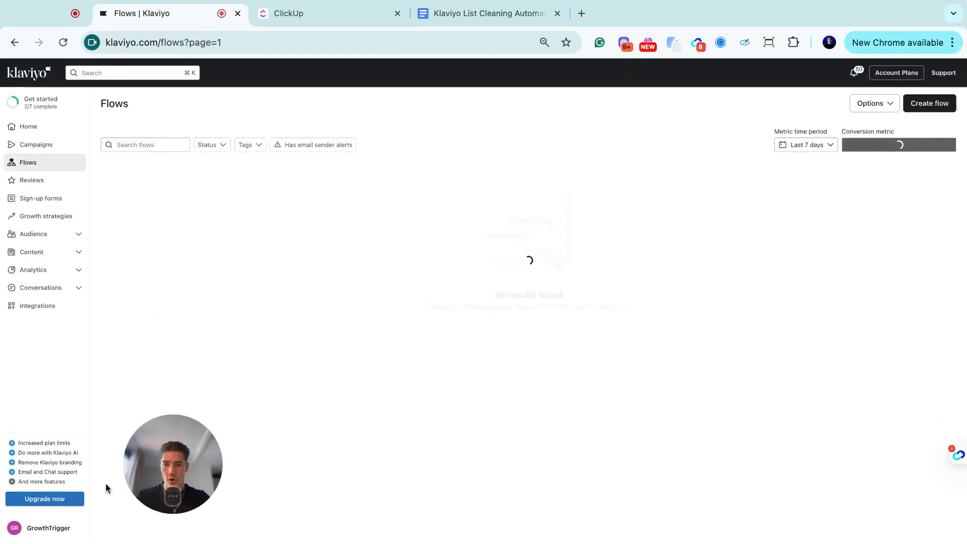
- Go to account Settings and open the API Keys page
left_click(136, 453)
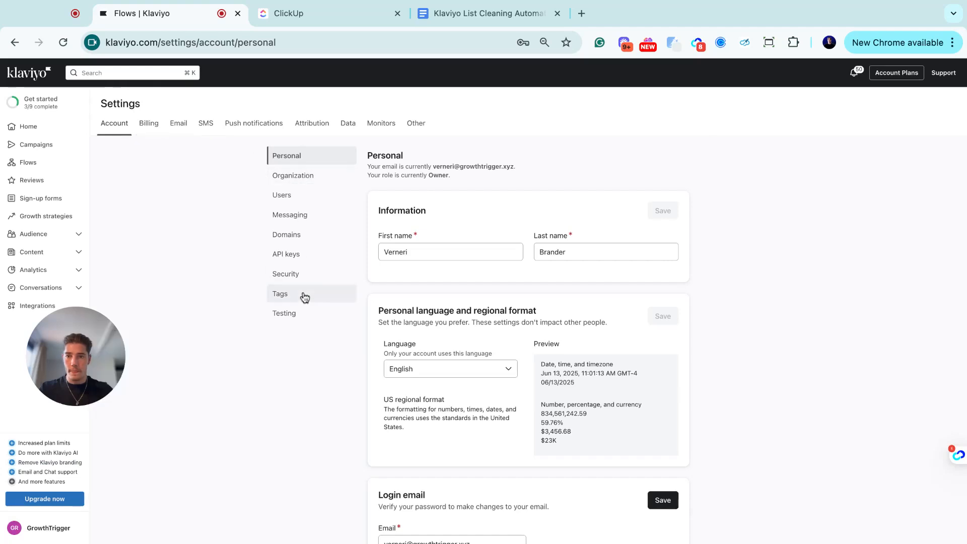
left_click(291, 256)
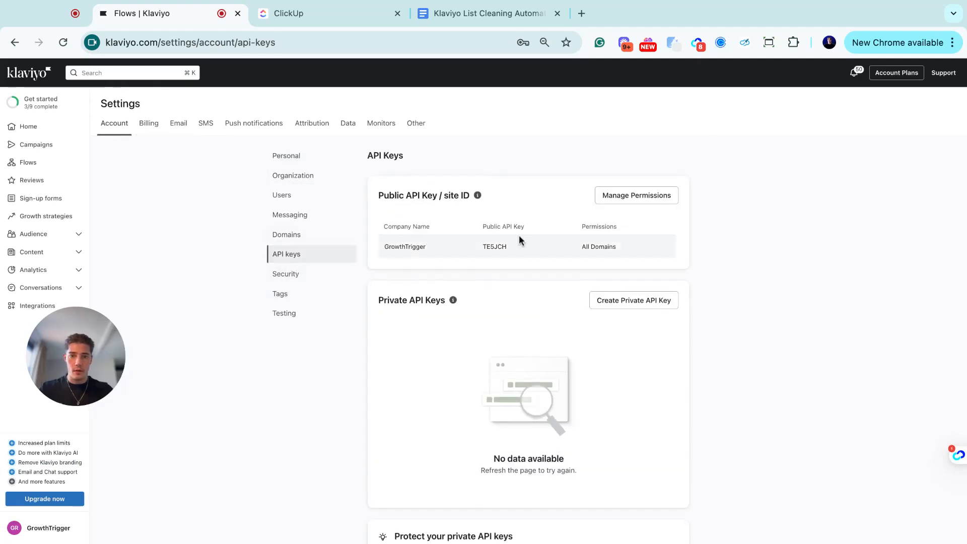
- Create a Full Access private API key named 'List Cleaning Webhook Key'
left_click(607, 302)
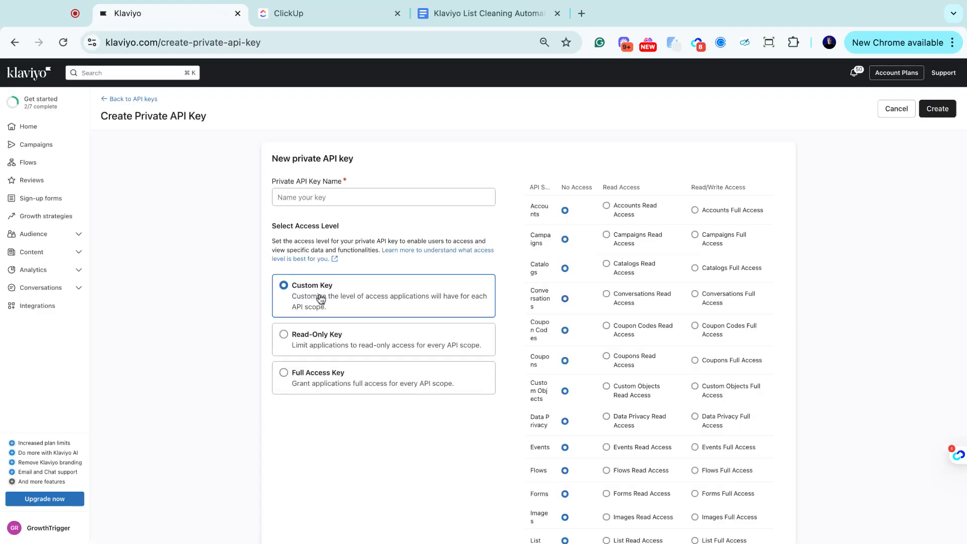
left_click(336, 383)
left_click(321, 204)
left_click(288, 13)
left_click_drag(473, 316, 361, 314)
key("ctrl+c")
left_click(156, 11)
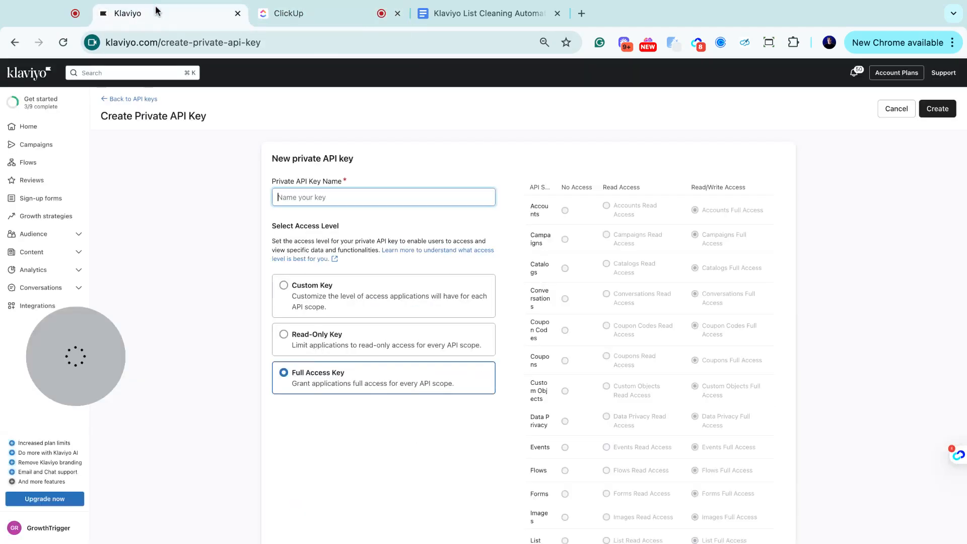
key("ctrl+v")
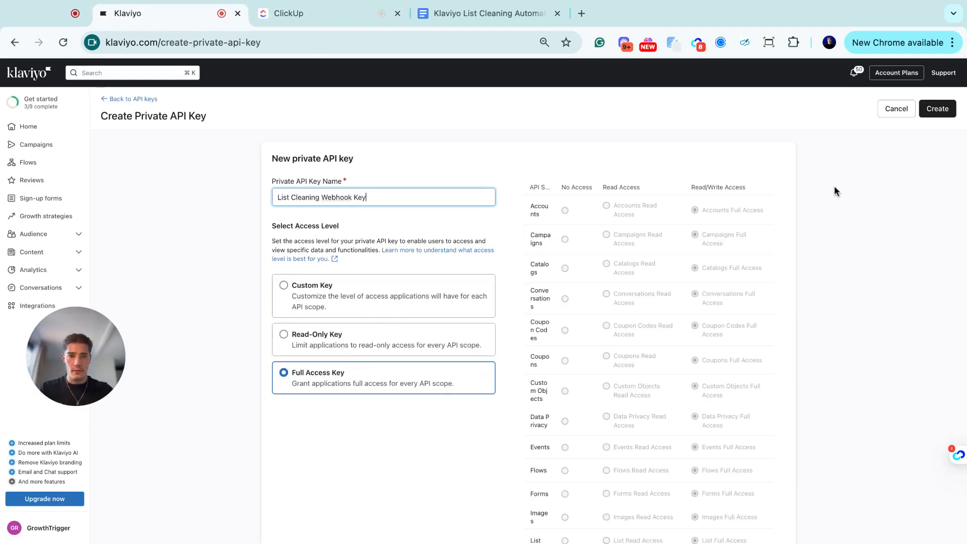
left_click(937, 108)
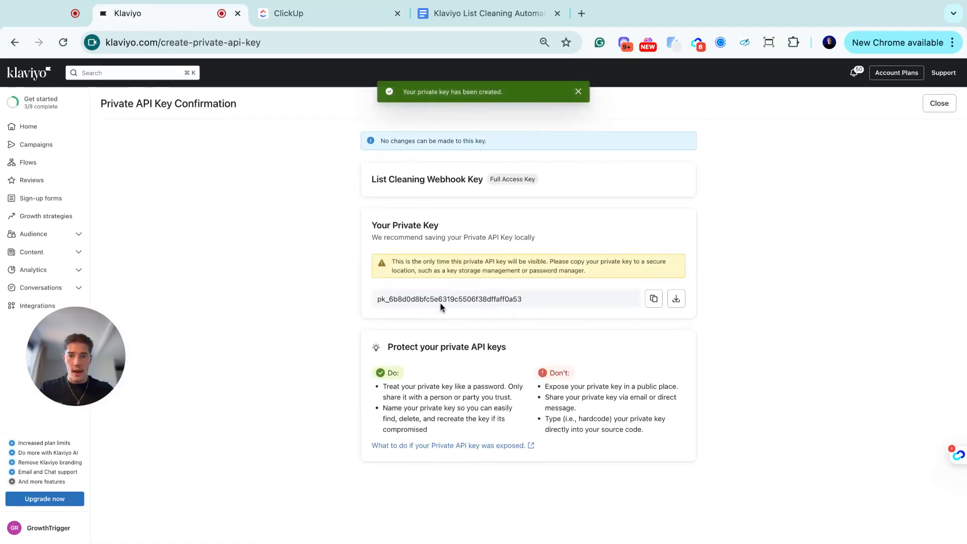
- Copy the new private key value and return to the API Keys list
double_click(397, 299)
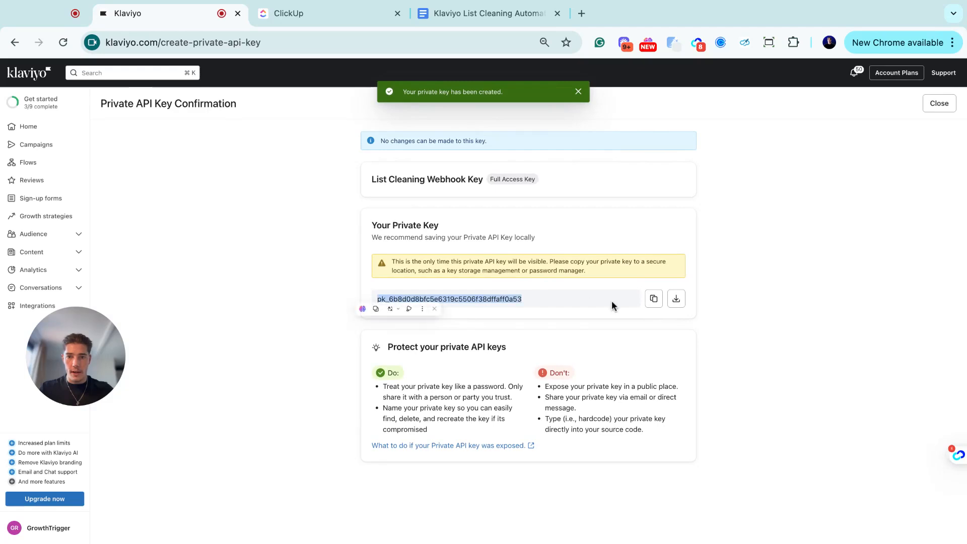
left_click(631, 302)
left_click(651, 303)
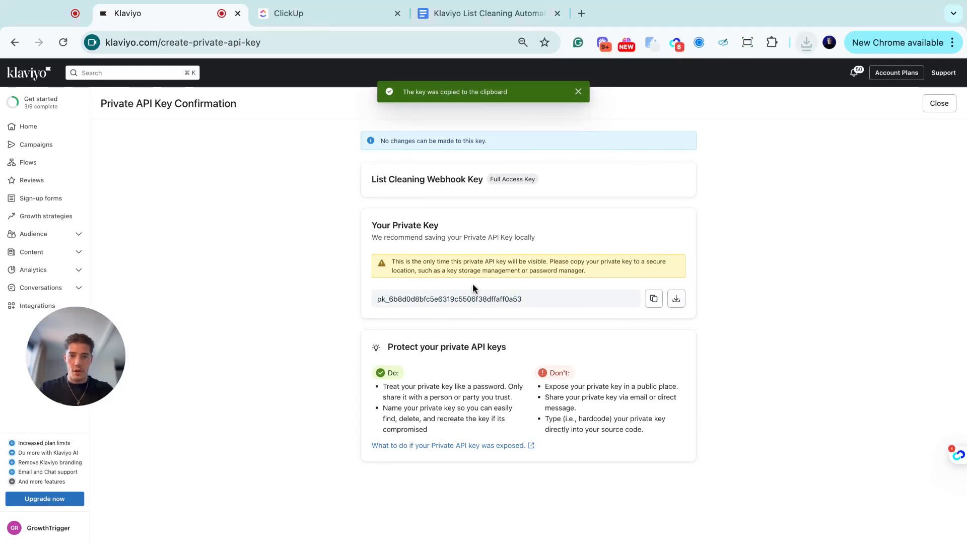
double_click(395, 300)
left_click(407, 262)
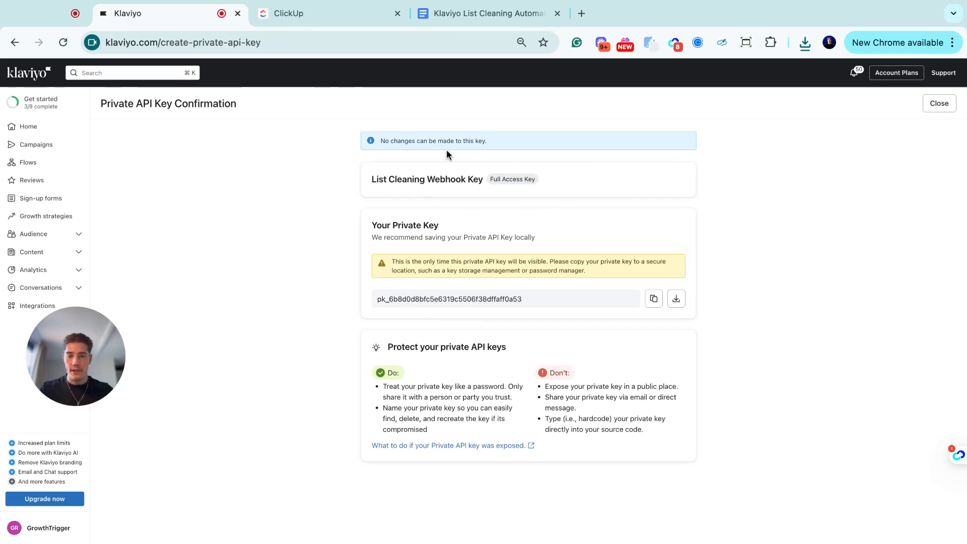
left_click(931, 107)
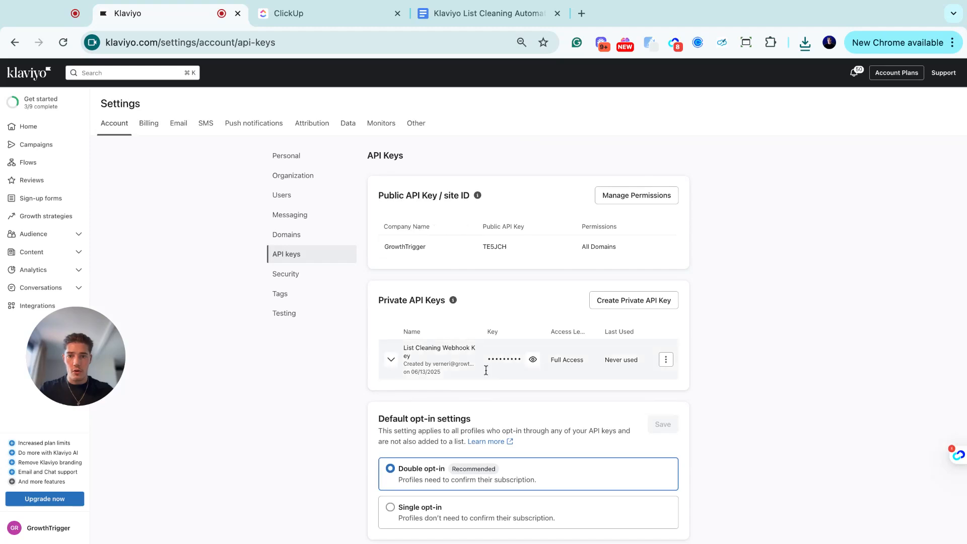
- Filter flows by 'suppre' and open Automated Suppression Flow | Suppression Segment
left_click(40, 168)
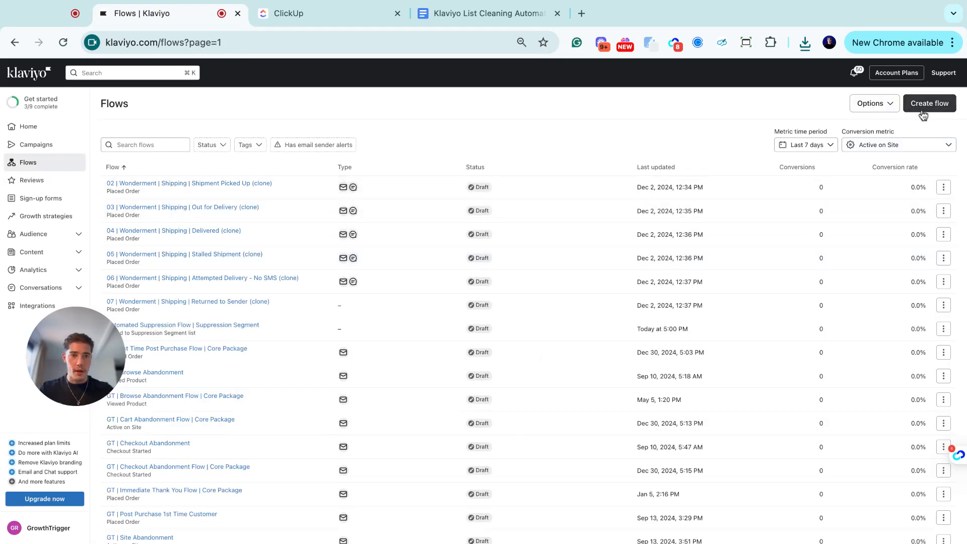
left_click(136, 141)
type("suppre")
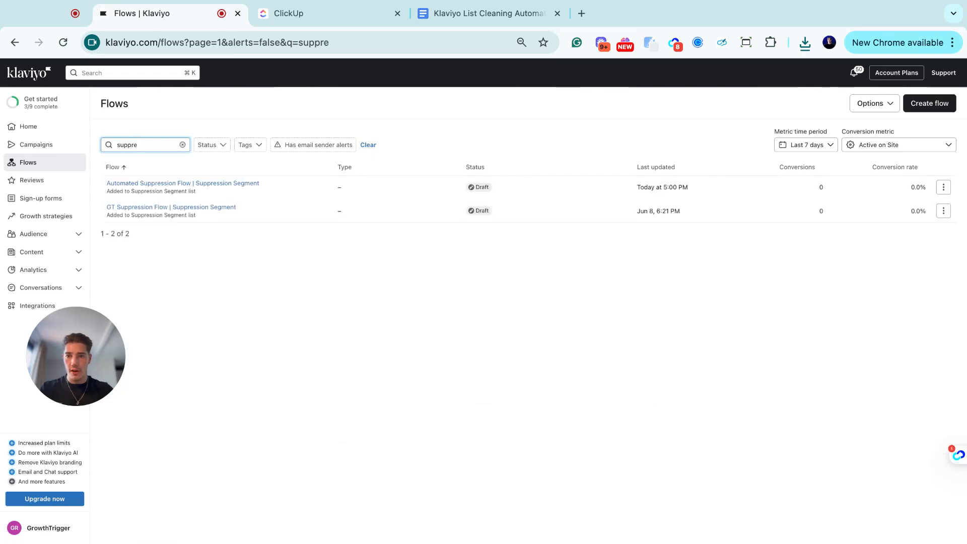
left_click(181, 184)
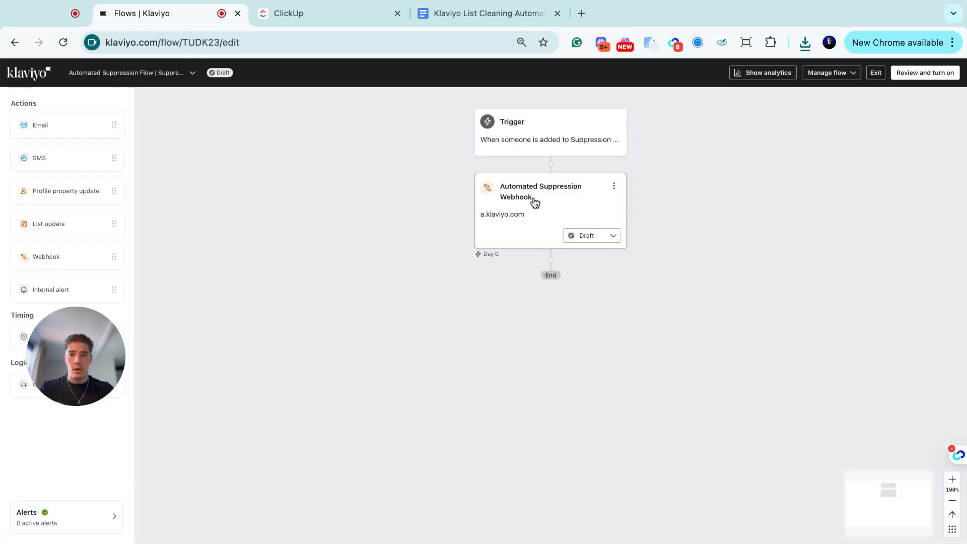
- Replace the placeholder after Klaviyo-API-Key in the Authorization header with the private key and save
left_click(522, 212)
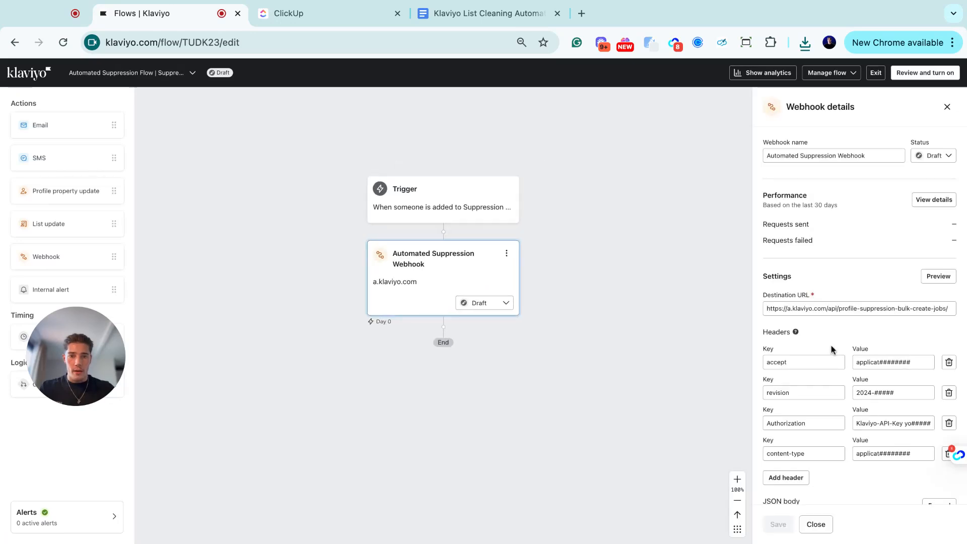
double_click(887, 422)
mouse_move(915, 423)
left_mouse_down()
mouse_move(880, 423)
mouse_move(928, 422)
left_mouse_up()
left_click(890, 423)
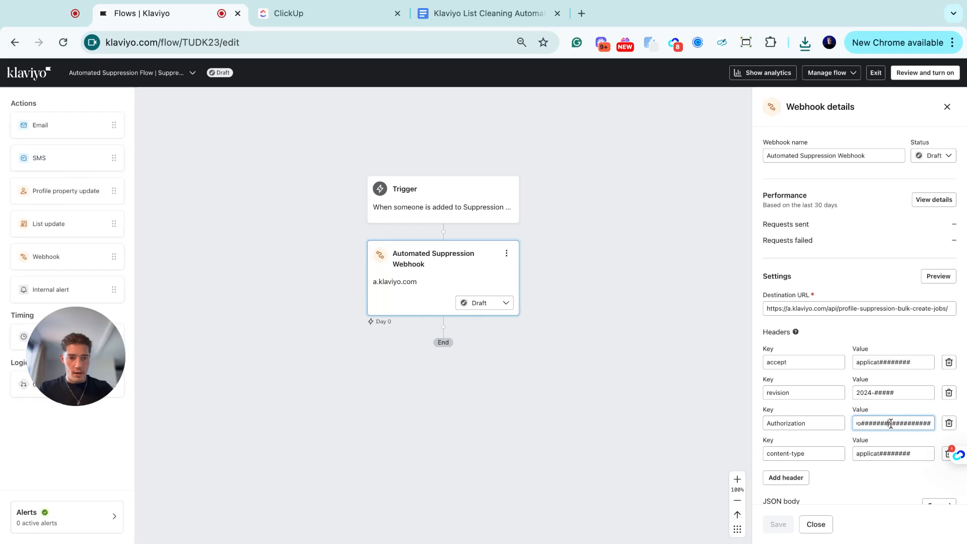
key("Left")
key("Left")
key("Left")
key("Left")
key("shift+End")
key("BackSpace")
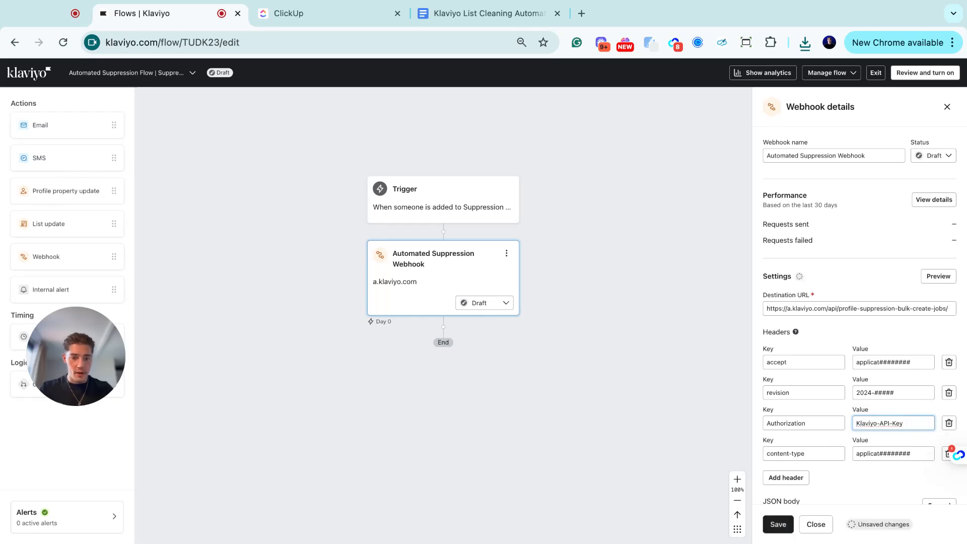
key("ctrl+v")
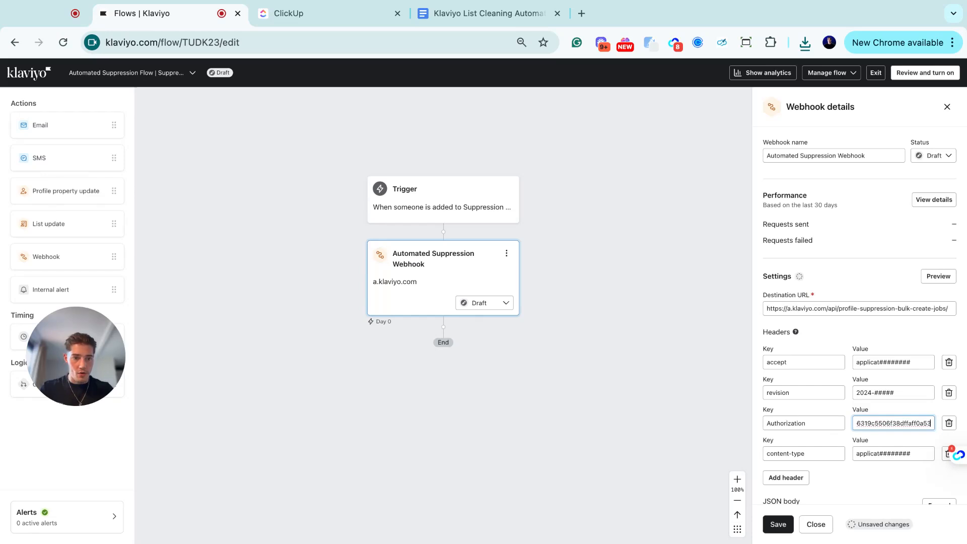
left_click(771, 530)
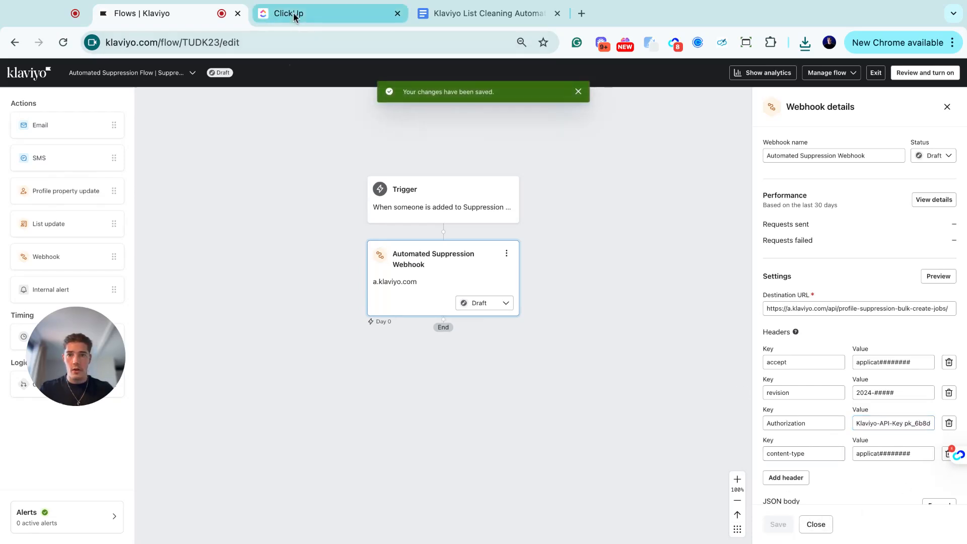
left_click(341, 18)
- Read the SOP's Step 4: Test the Flow instructions before returning to Klaviyo
scroll(314, 327, "down", 2)
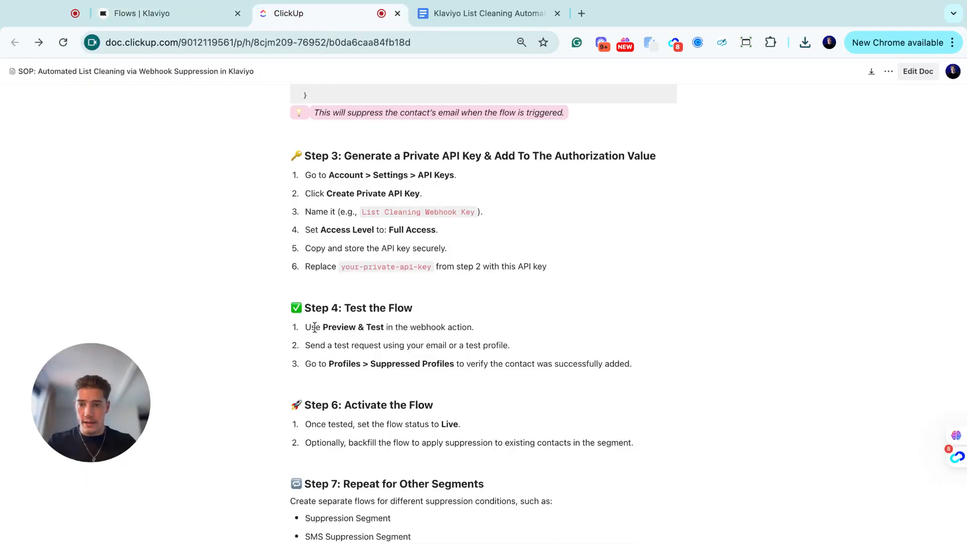
left_click_drag(312, 328, 474, 329)
left_click(359, 338)
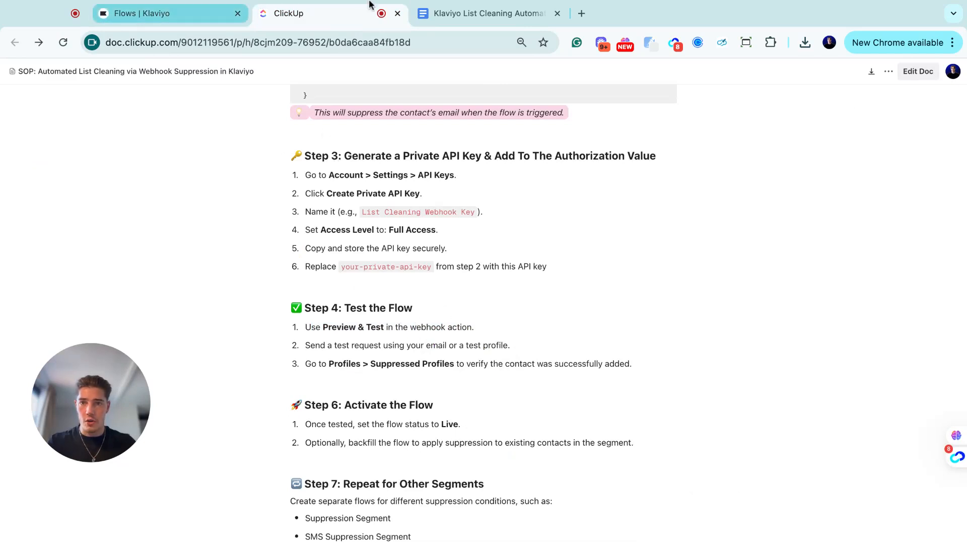
left_click(170, 19)
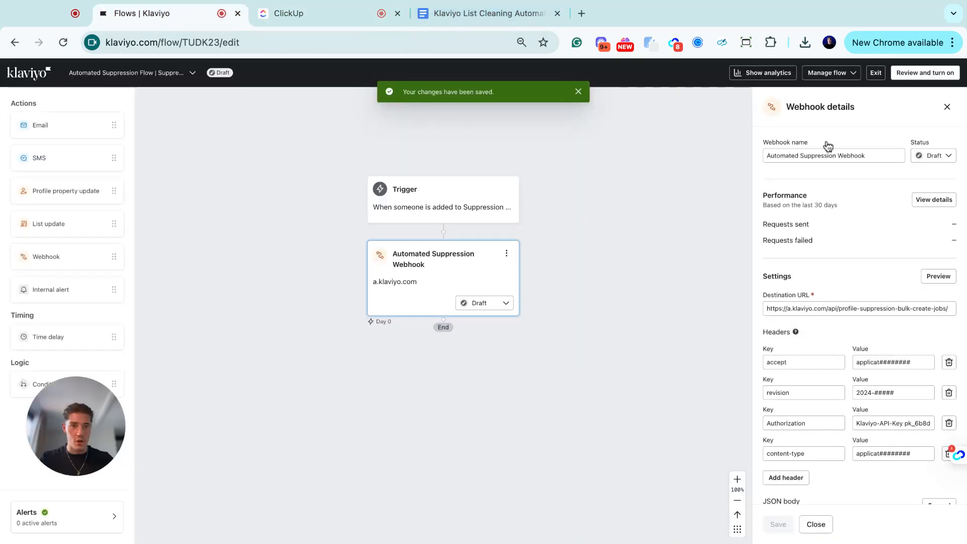
- Send a test request from the webhook preview using a sample profile, then review the SOP's remaining steps
left_click(929, 277)
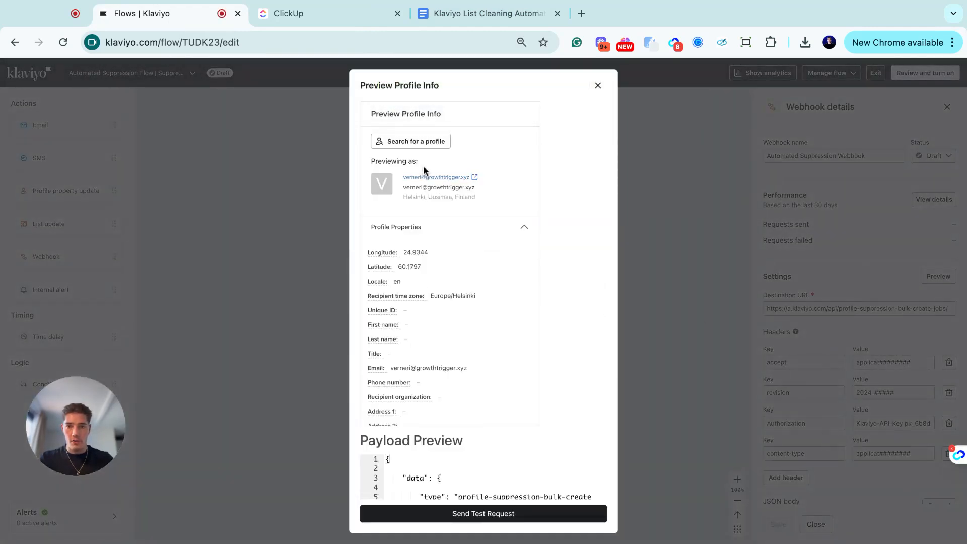
scroll(473, 386, "down", 2)
scroll(473, 387, "down", 1)
left_click(483, 513)
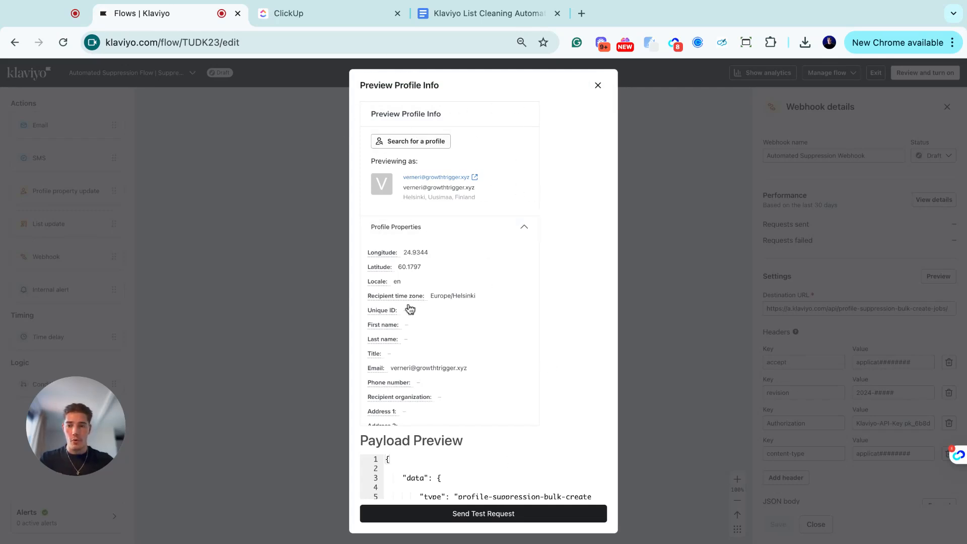
left_click(596, 88)
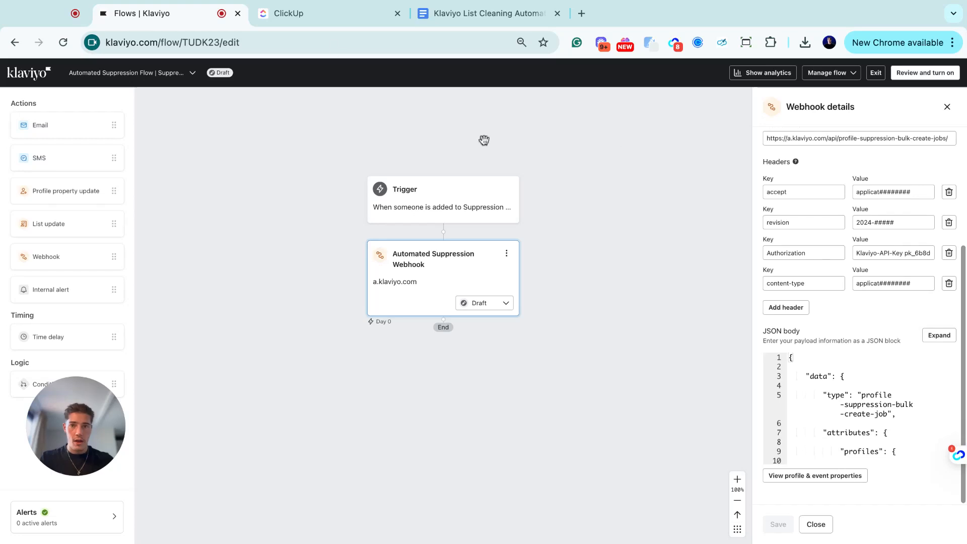
left_click(305, 15)
scroll(392, 323, "down", 3)
scroll(392, 324, "down", 3)
- Highlight the SOP's Step 4 Profiles > Suppressed Profiles verification text, scroll to Step 6, and return to Klaviyo
left_click_drag(357, 175, 334, 178)
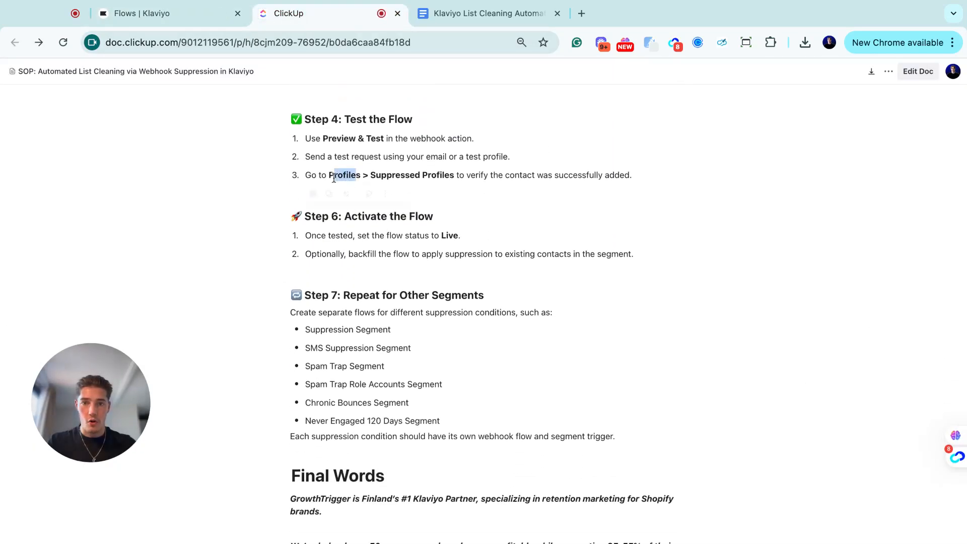
left_click_drag(449, 176, 372, 174)
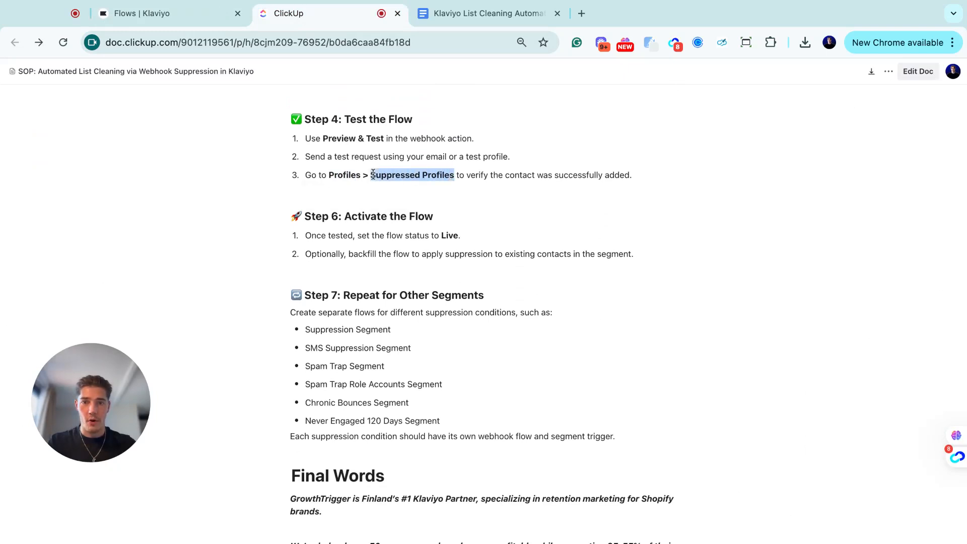
left_click(373, 175)
left_click_drag(631, 174, 434, 176)
left_click(401, 175)
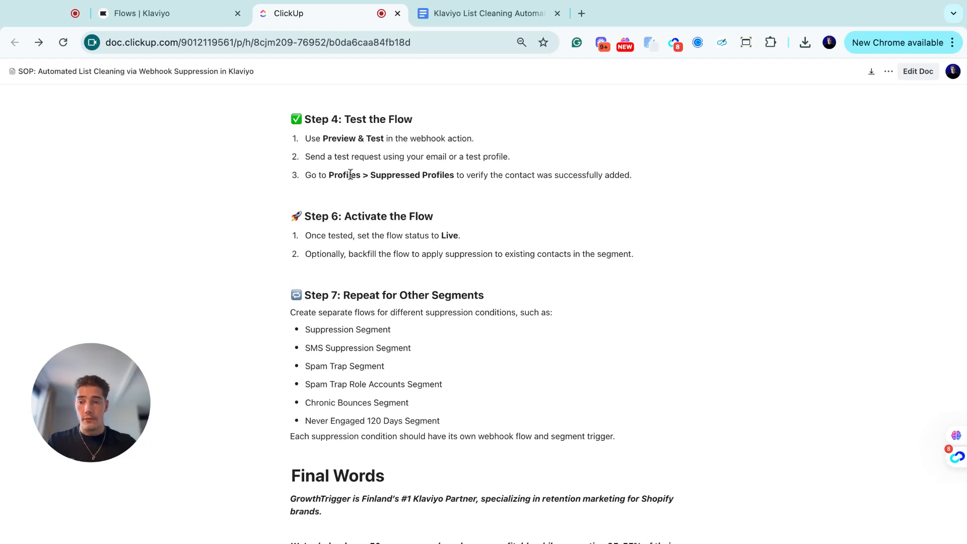
left_click_drag(453, 175, 322, 138)
left_click(322, 138)
left_click_drag(638, 178, 342, 138)
left_click(639, 179)
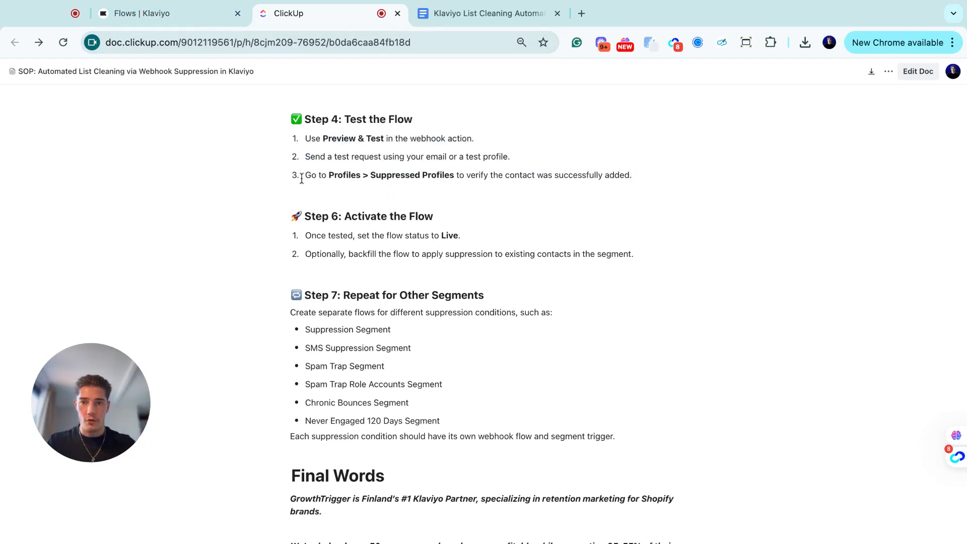
scroll(375, 254, "down", 1)
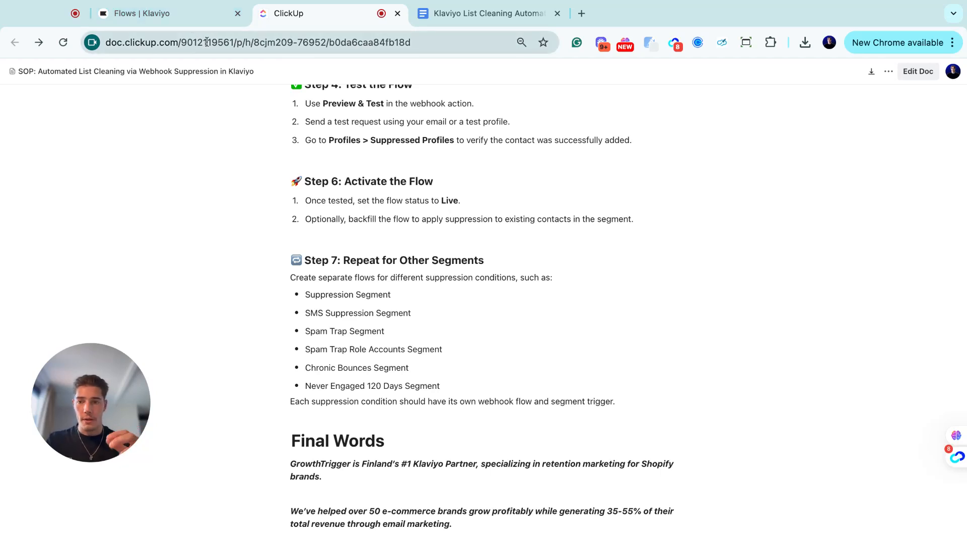
left_click(183, 19)
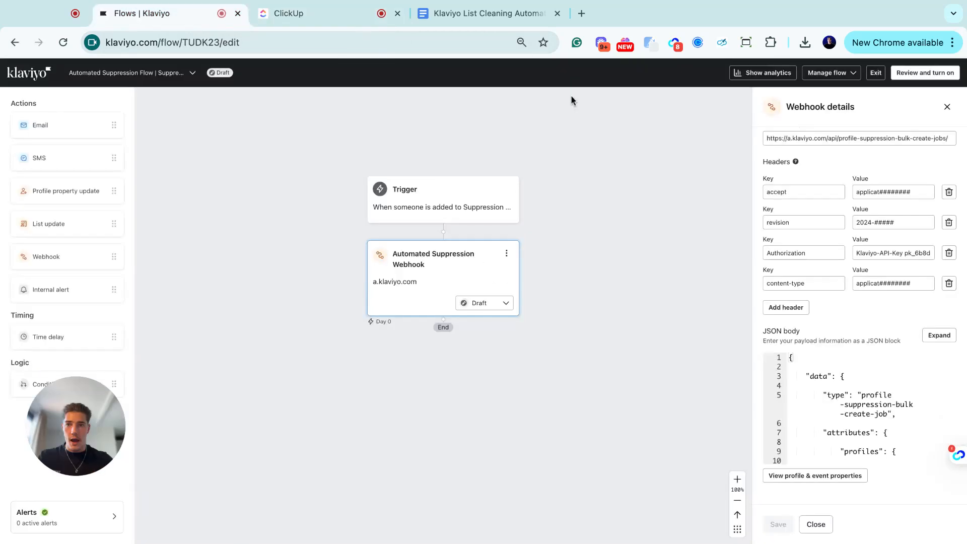
- Turn the flow Live and add past profiles at the beginning of the flow
left_click(900, 76)
left_click(777, 524)
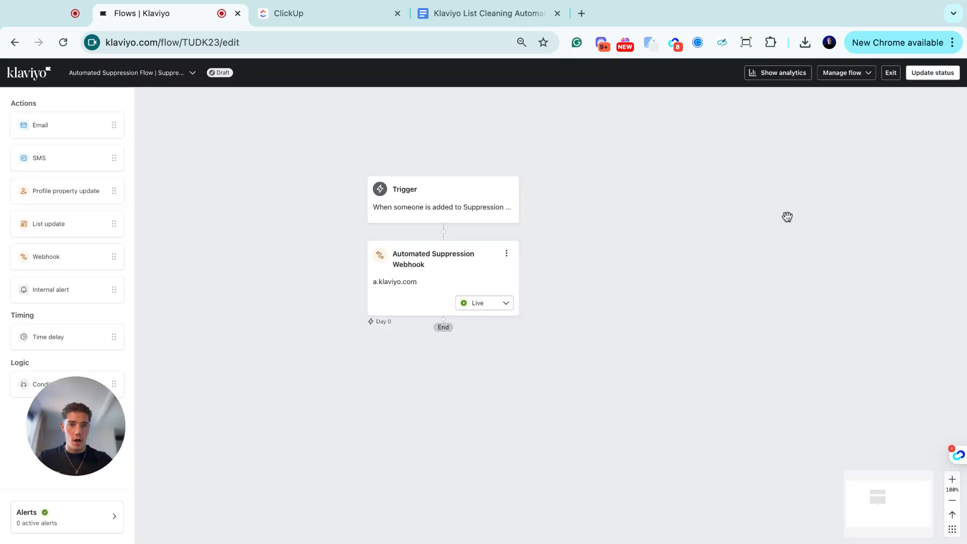
left_click(835, 73)
left_click(840, 109)
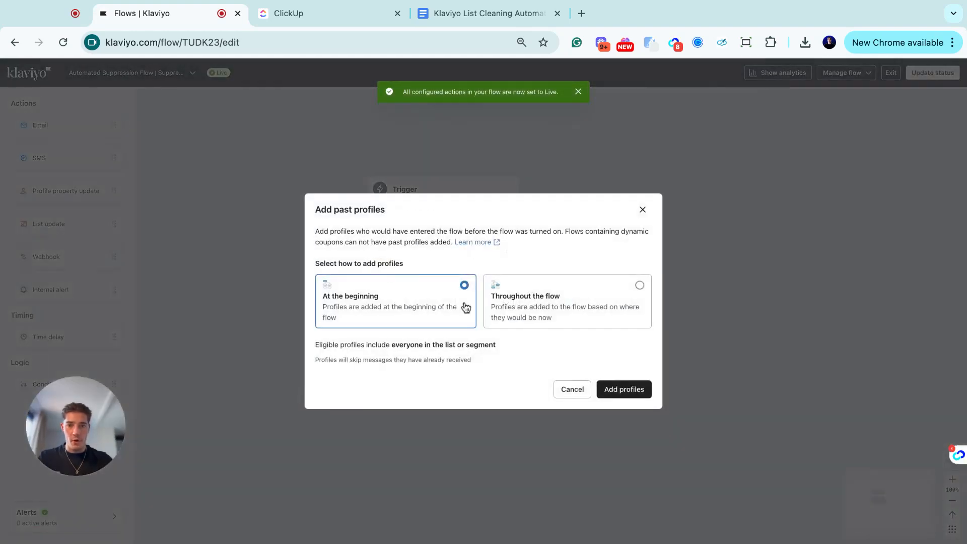
left_click(605, 390)
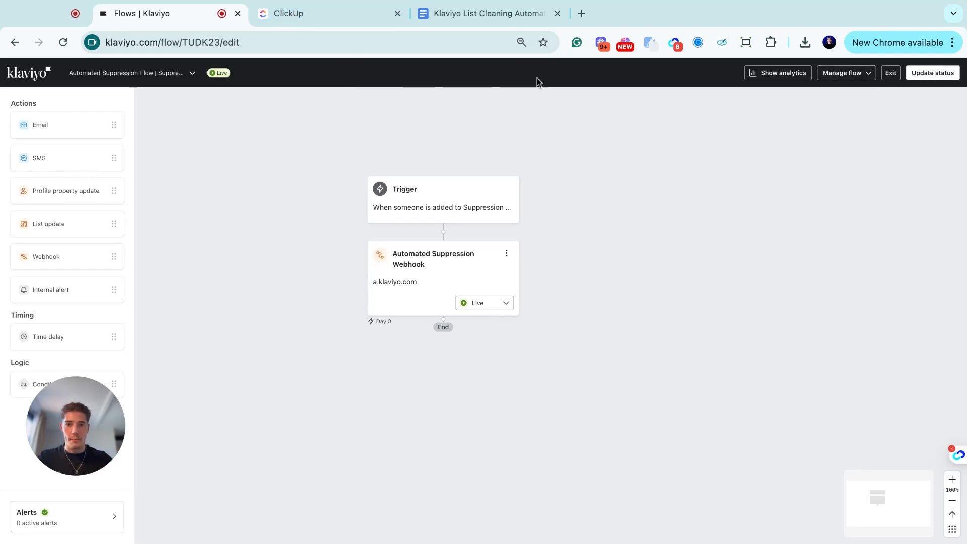
- Switch to the ClickUp SOP and highlight the Step 6: Activate the Flow text
key("ctrl+Tab")
scroll(380, 303, "down", 1)
left_click_drag(322, 135, 493, 167)
left_click(493, 166)
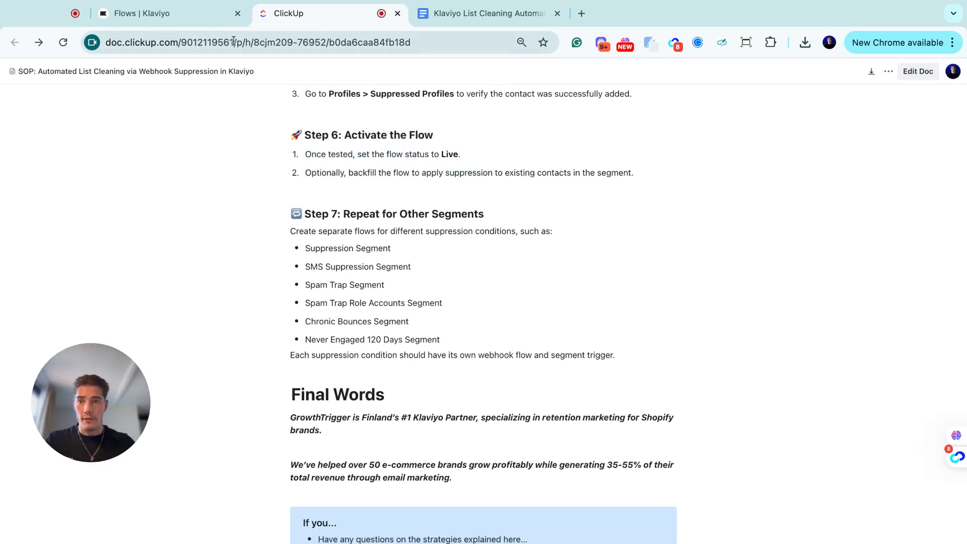
- Check the live flow's trigger is Suppression Segment with no profile filters, then scroll the SOP to the top
left_click(191, 17)
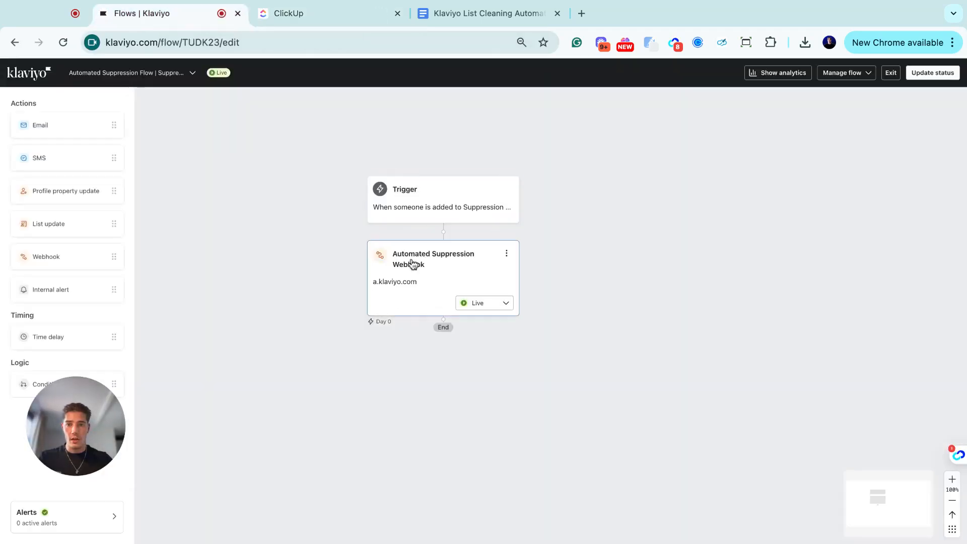
left_click(459, 218)
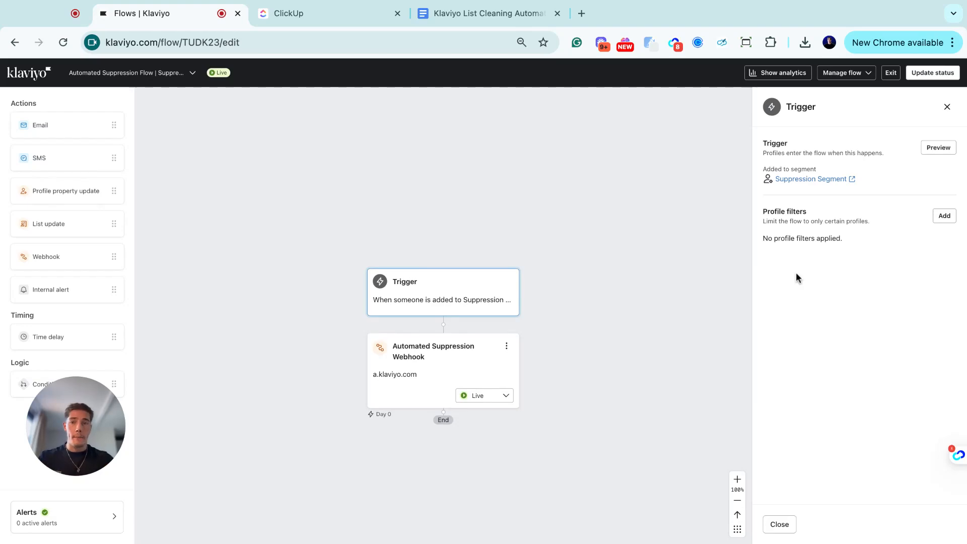
left_click(306, 18)
scroll(391, 210, "up", 20)
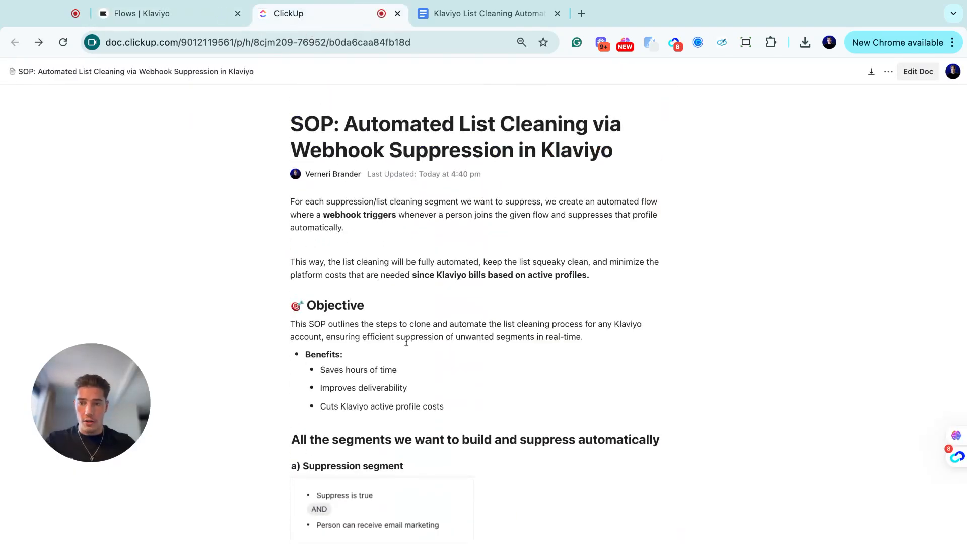
- Collapse SOP sections a) Suppression, b) SMS Suppression, c) and d) Spam trap, then return to Klaviyo
scroll(378, 285, "down", 5)
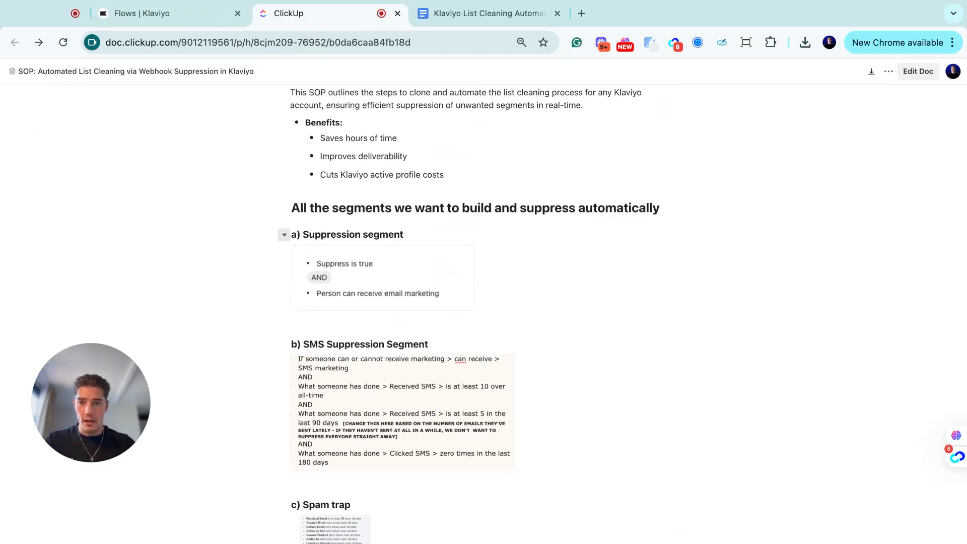
left_click(284, 235)
left_click(283, 259)
left_click(284, 284)
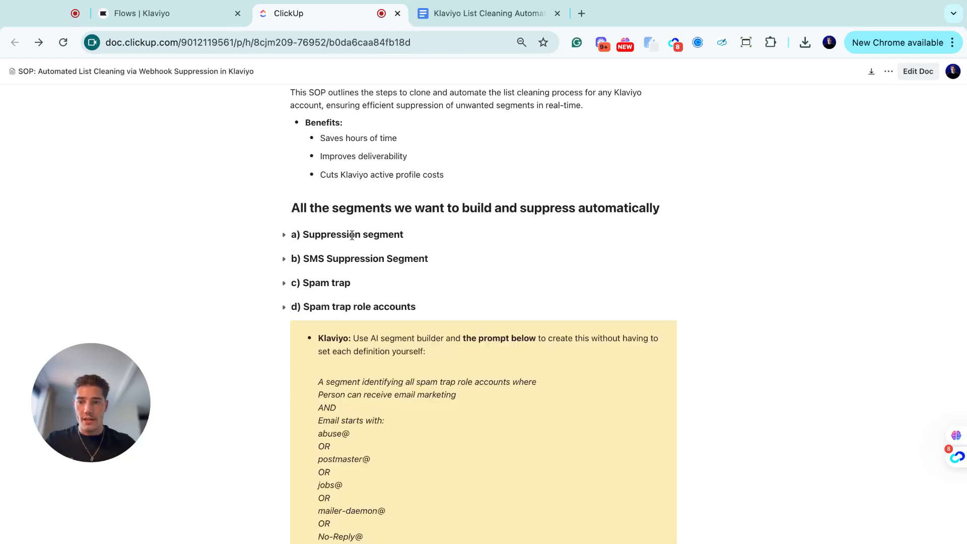
left_click(284, 306)
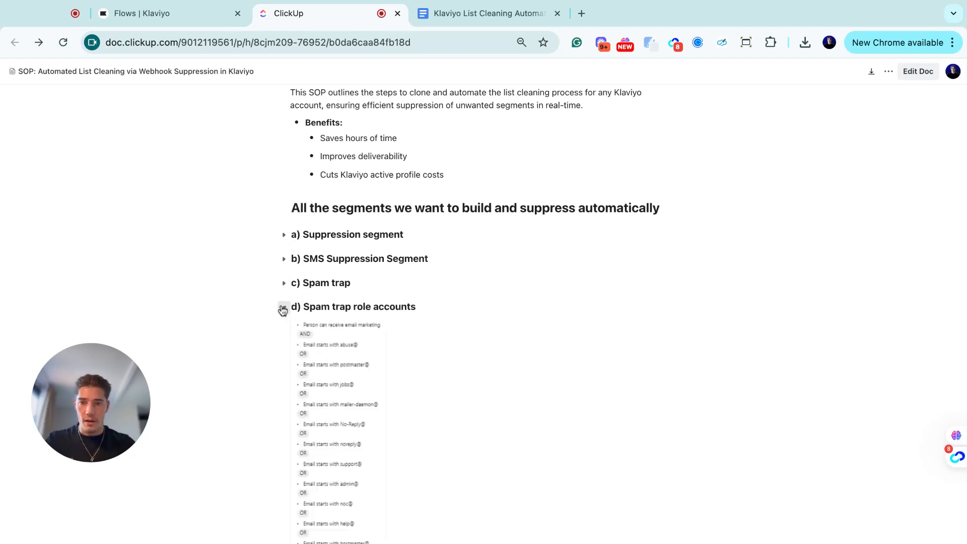
left_click(182, 11)
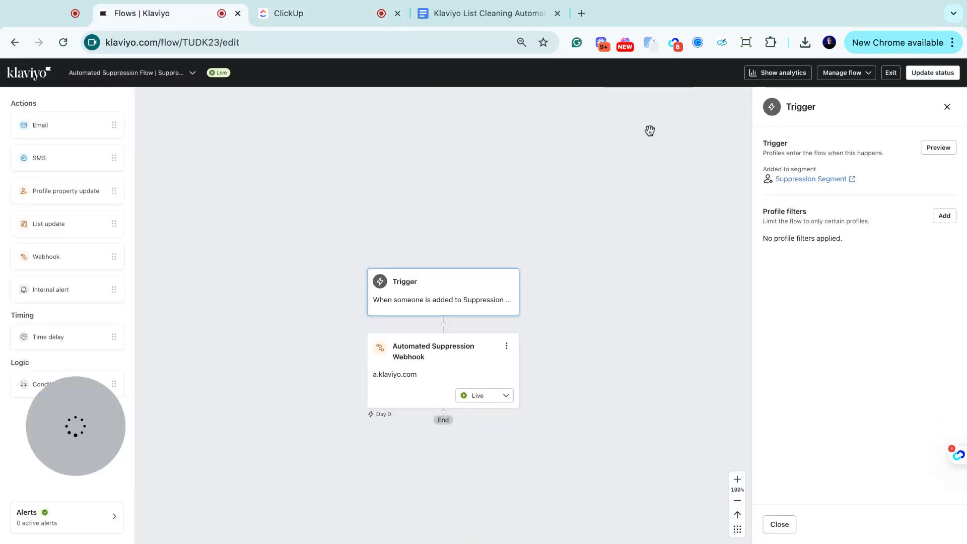
- From the Flows list, start a new flow from scratch and copy the existing flow name
left_click(890, 73)
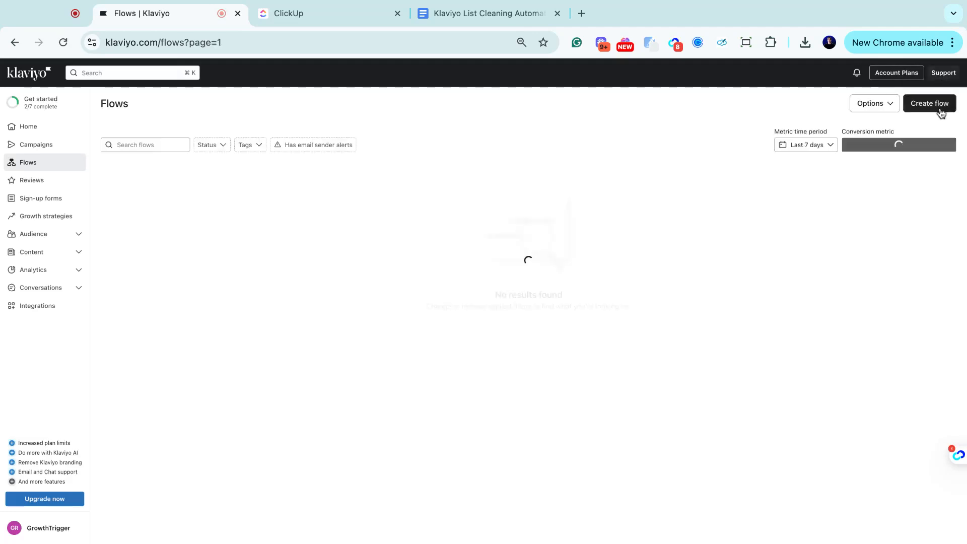
left_click(940, 108)
left_click(939, 112)
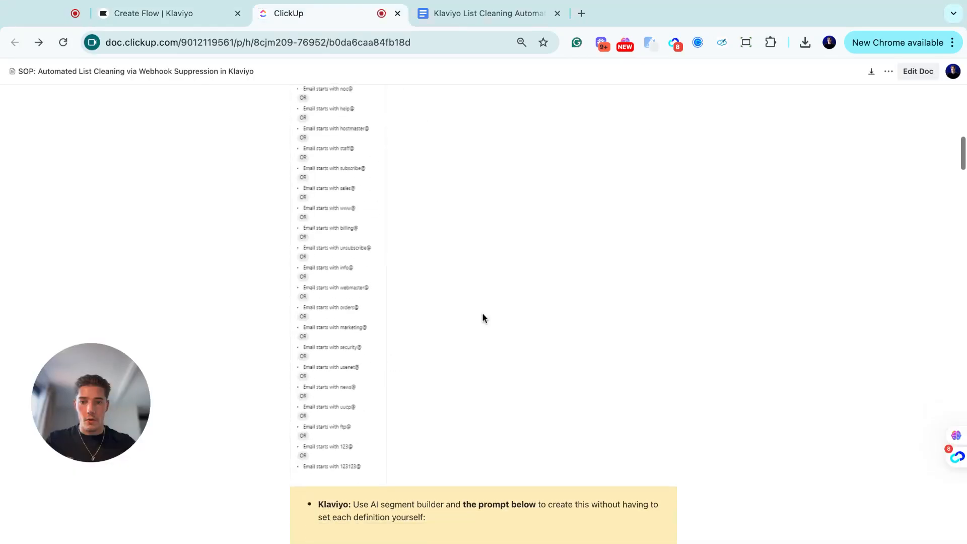
scroll(481, 312, "down", 20)
scroll(490, 243, "down", 5)
left_click_drag(392, 231, 611, 233)
key("ctrl+c")
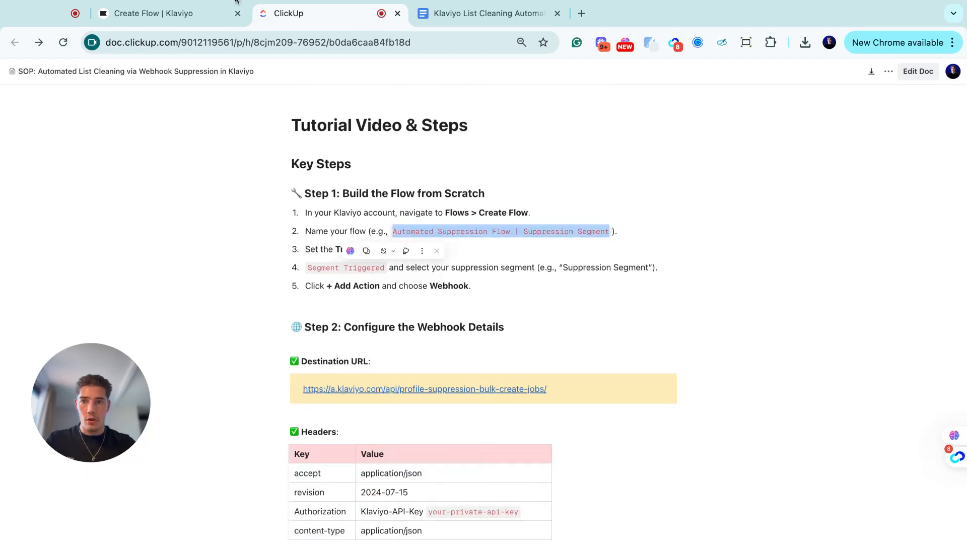
left_click(211, 14)
- Name the flow 'Automated Suppression Flow | SMS Suppression Segment', tag it Automated Suppression Flow, and create it
key("ctrl+v")
type("SMS")
left_click(487, 331)
left_click(468, 328)
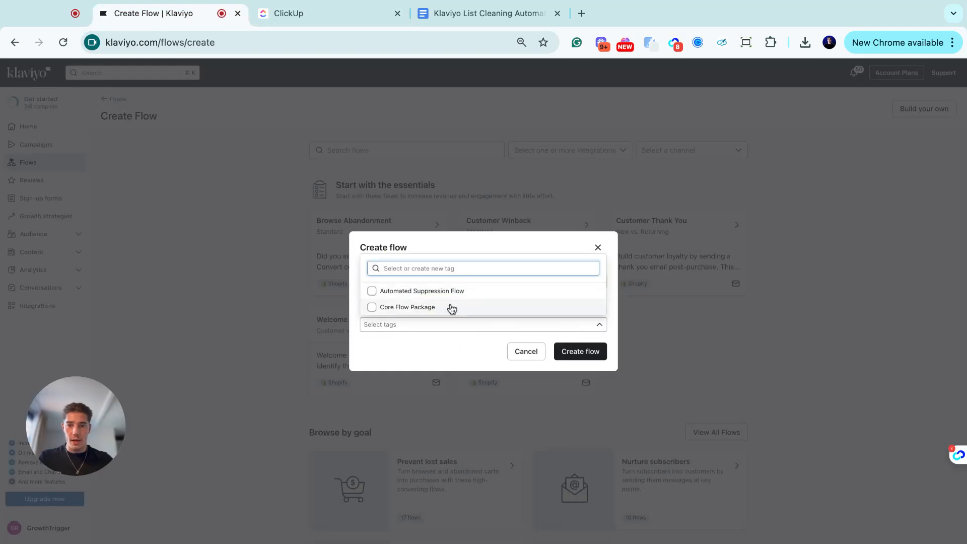
left_click(454, 292)
left_click(566, 352)
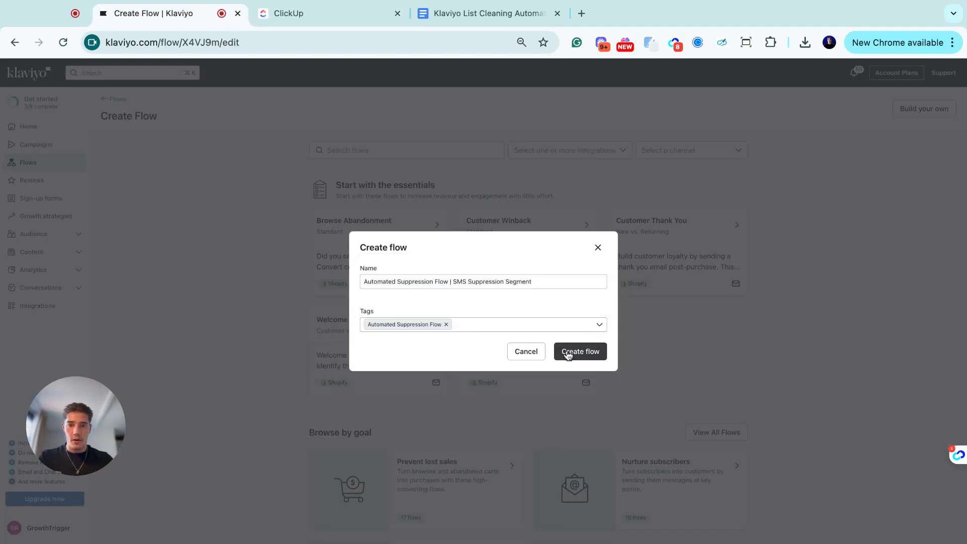
left_click(567, 353)
- Set the trigger to Added to segment with SMS Suppression Segment and save it
scroll(845, 435, "down", 1)
scroll(846, 436, "down", 1)
left_click(822, 425)
left_click(805, 259)
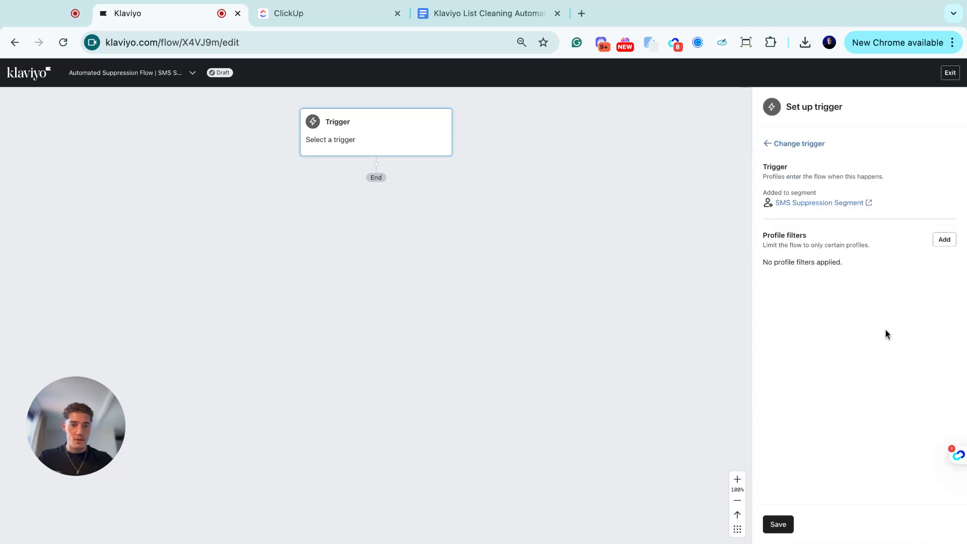
left_click(779, 524)
left_click(564, 358)
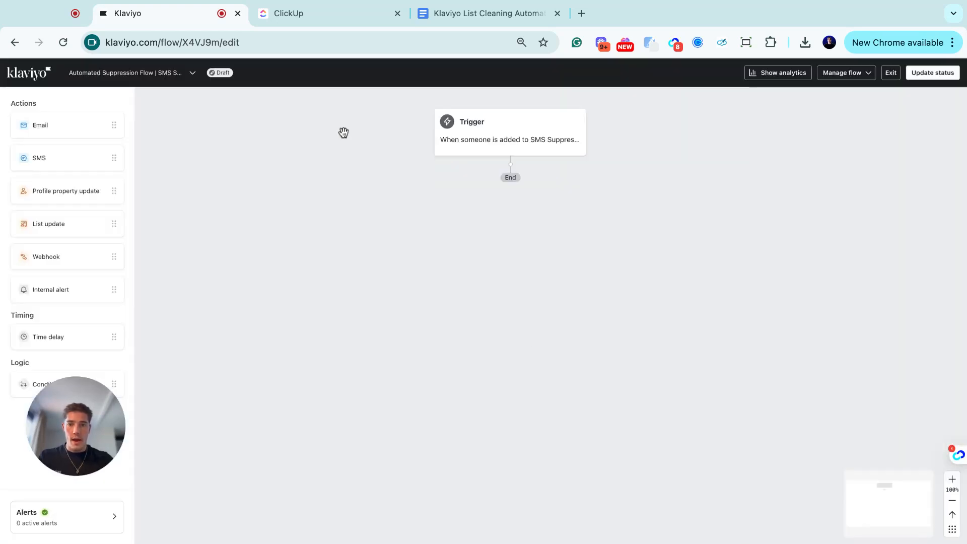
- Add a Webhook action after the SMS Suppression Segment trigger, then exit to the Flows list
left_click(41, 256)
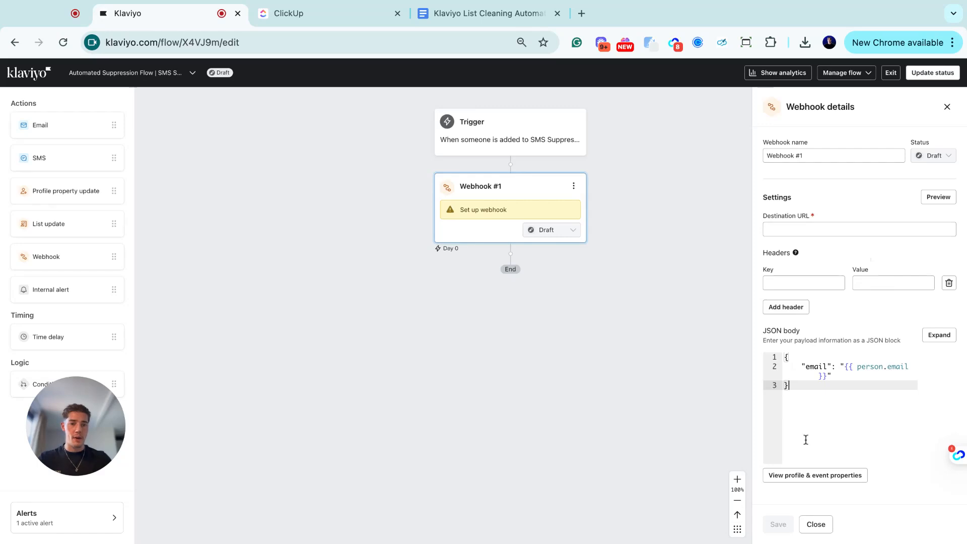
left_click(837, 73)
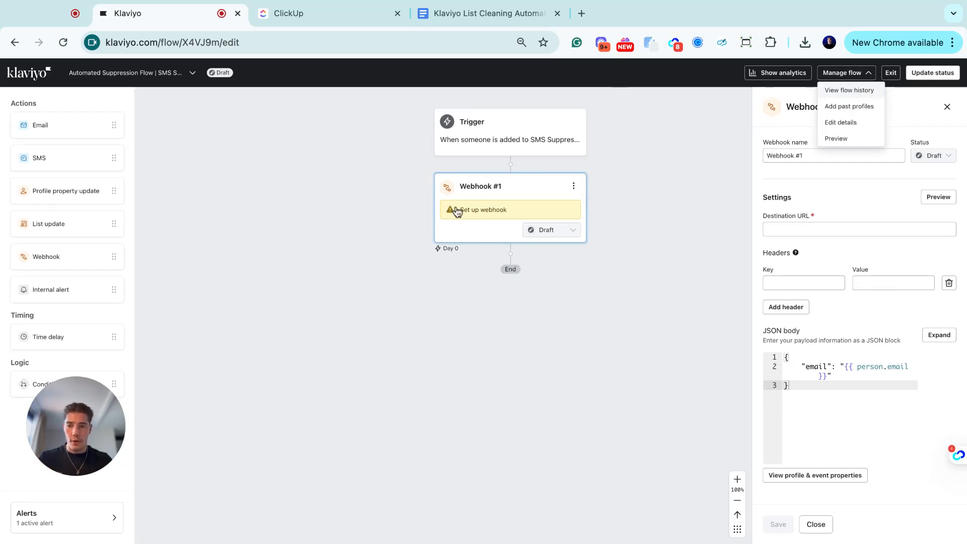
left_click(307, 116)
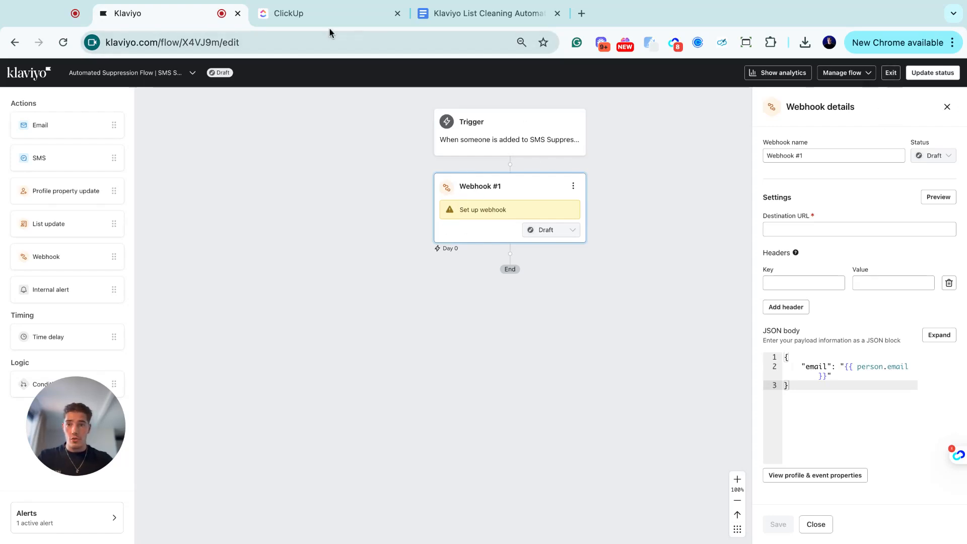
left_click(890, 73)
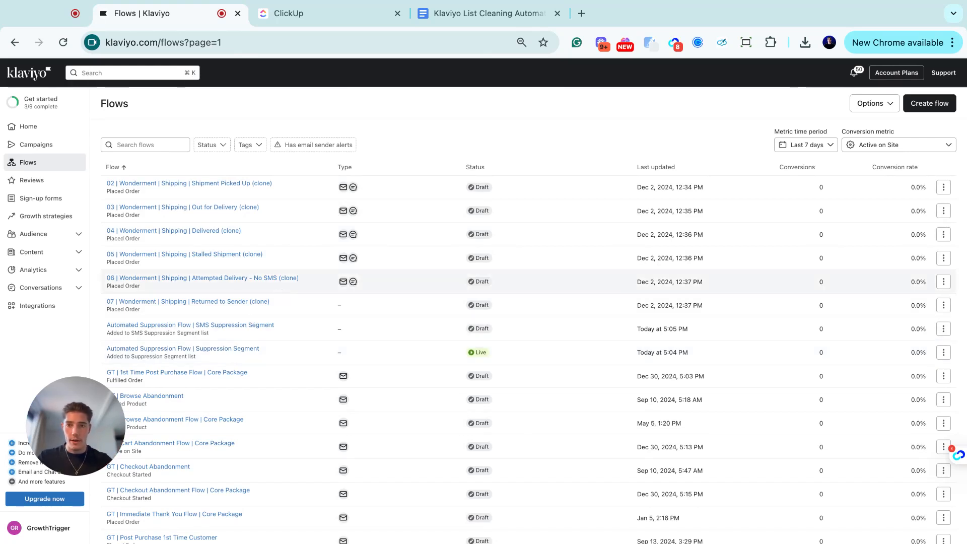
- Bring up the ClickUp SOP at Step 7 'Repeat for Other Segments' and select its segment list
left_click(297, 15)
scroll(417, 307, "down", 7)
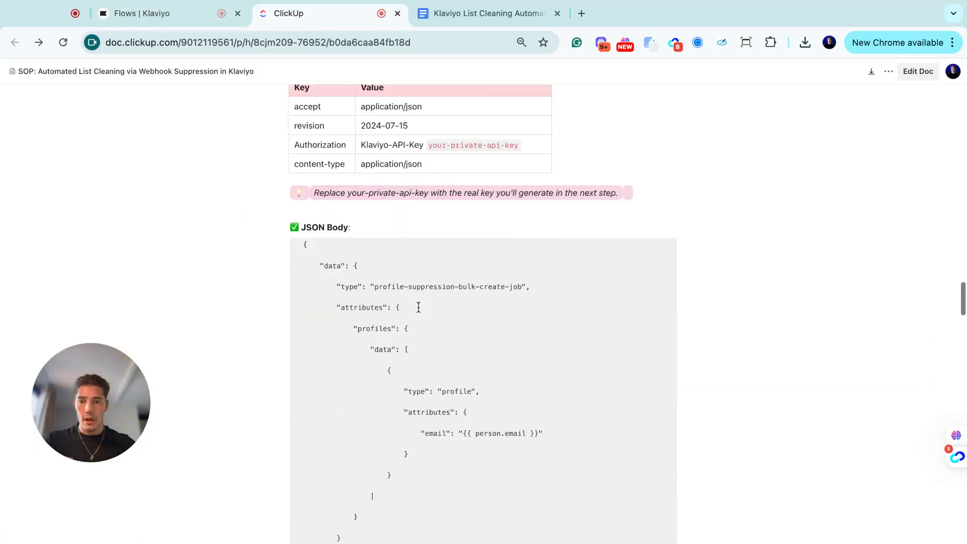
scroll(418, 307, "down", 20)
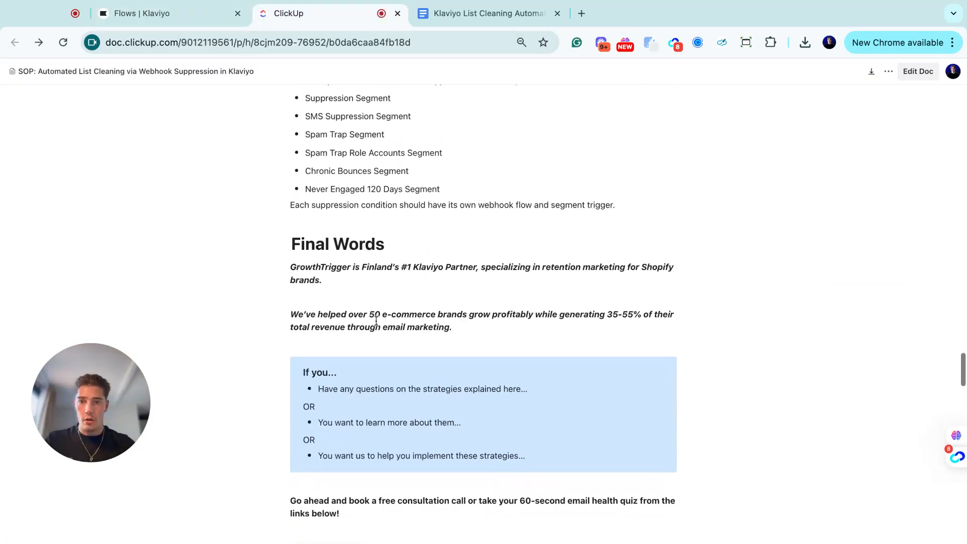
scroll(376, 320, "up", 5)
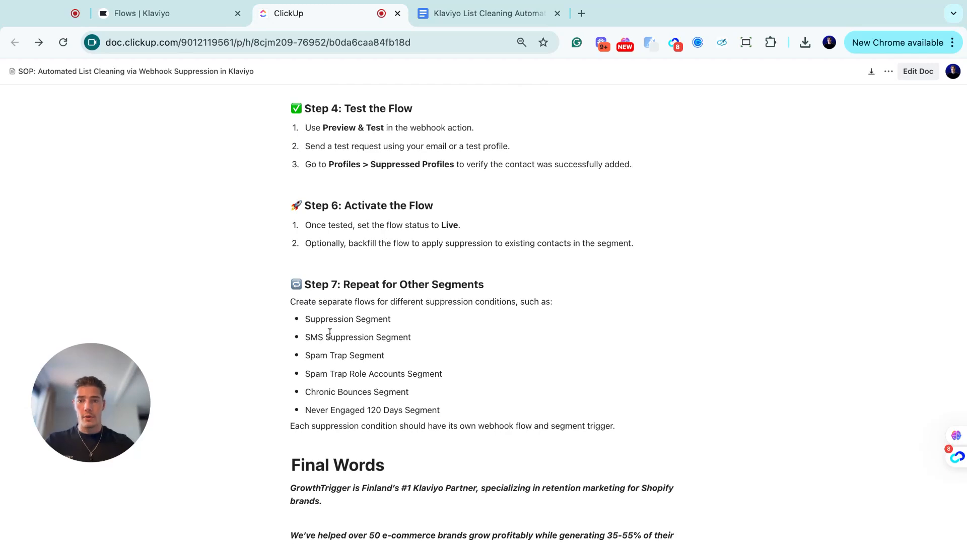
left_click_drag(306, 319, 385, 356)
left_click(378, 269)
scroll(377, 233, "up", 15)
scroll(377, 233, "up", 5)
scroll(377, 233, "down", 12)
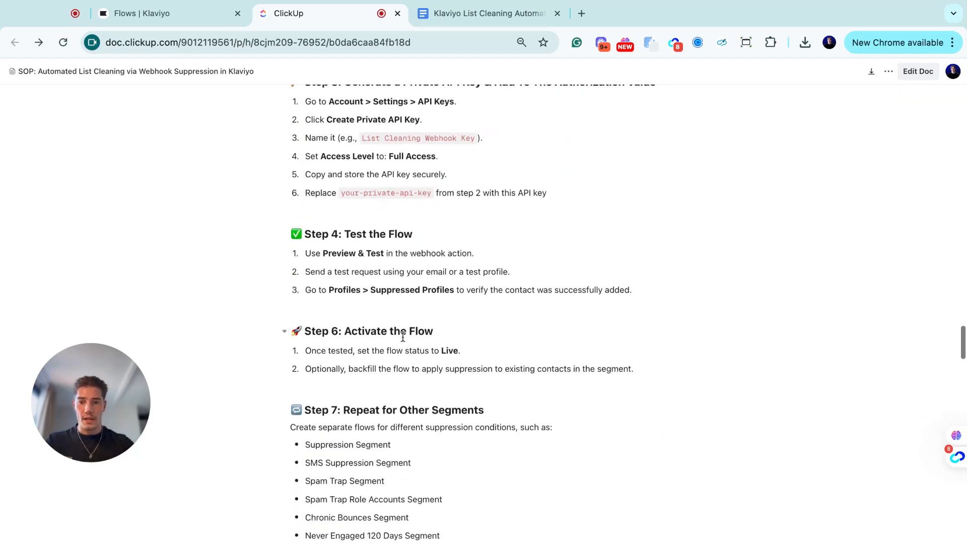
scroll(403, 336, "down", 3)
left_click_drag(305, 320, 385, 356)
left_click(401, 362)
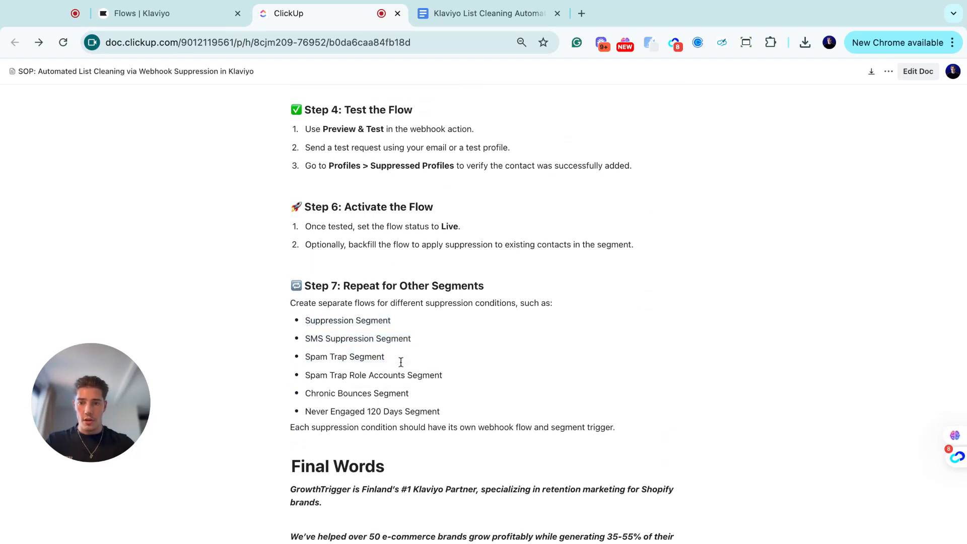
- Highlight the Suppression and SMS Suppression bullets in the Step 7 segment list
left_click_drag(306, 320, 374, 343)
left_click(326, 319)
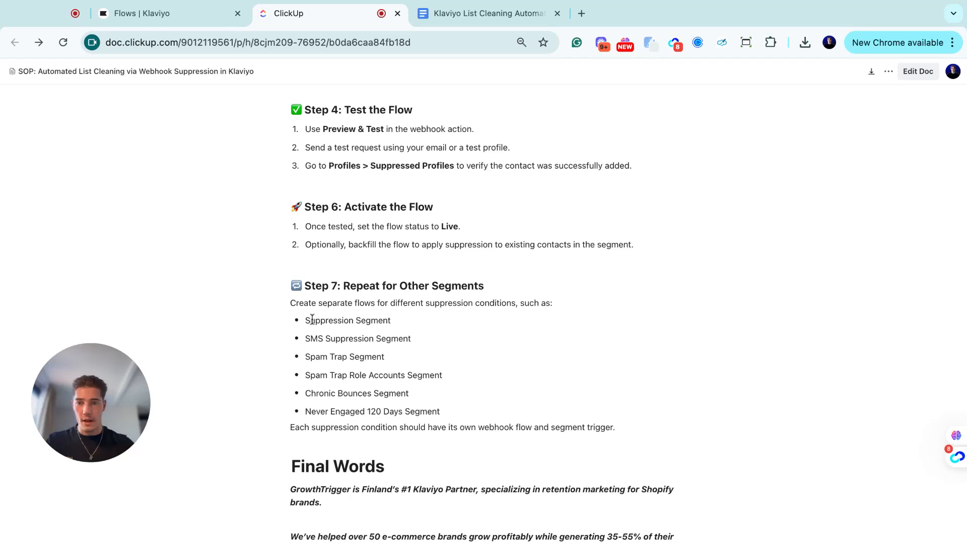
left_click_drag(305, 320, 411, 339)
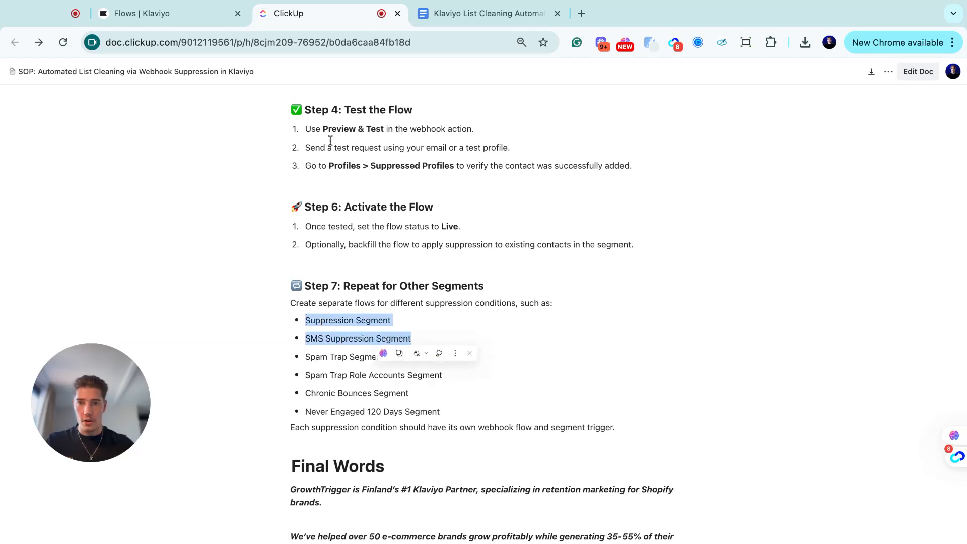
left_click(340, 340)
double_click(319, 321)
left_click(425, 339)
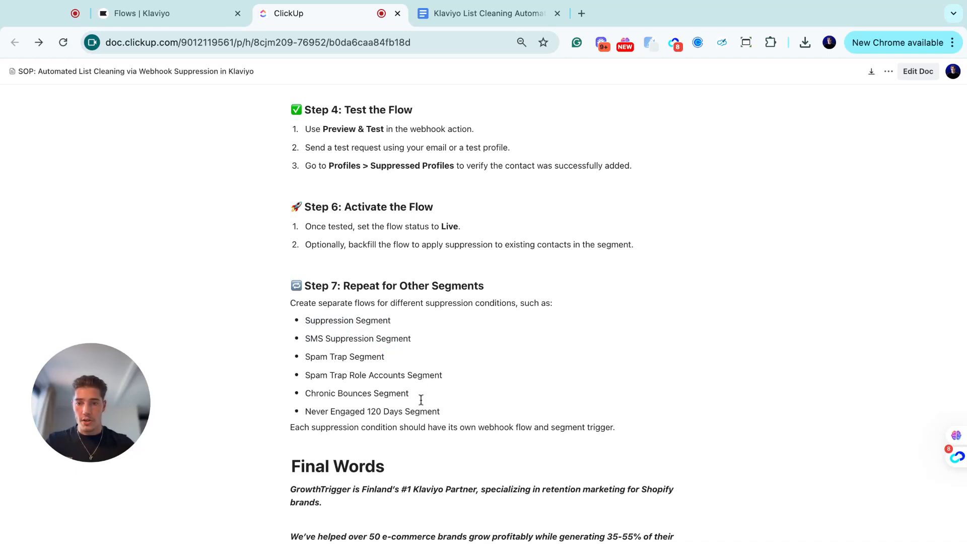
scroll(421, 418, "down", 1)
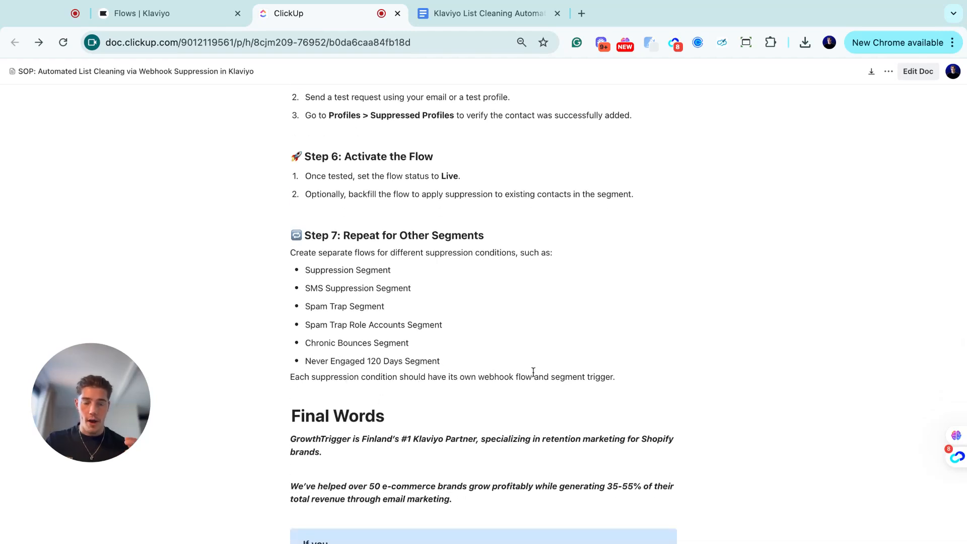
scroll(473, 237, "down", 5)
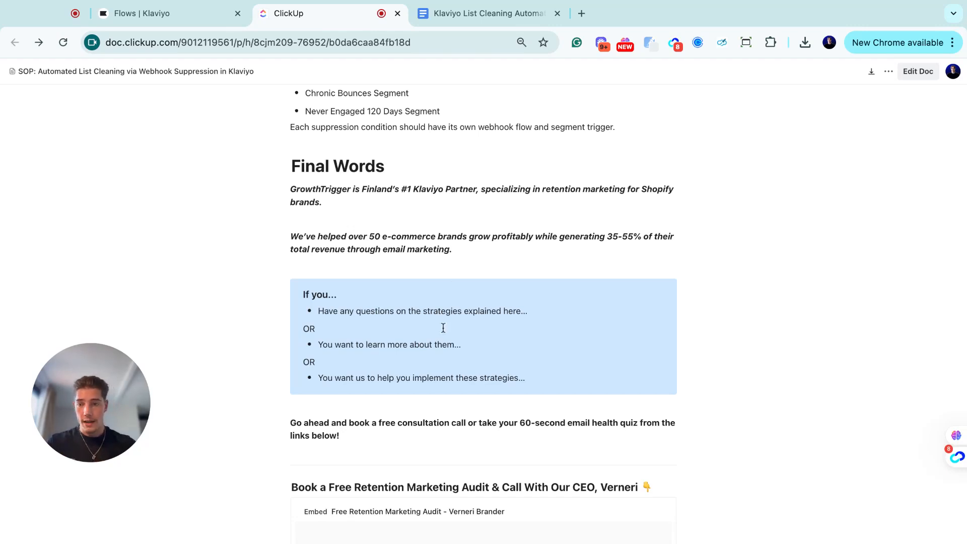
scroll(453, 322, "down", 2)
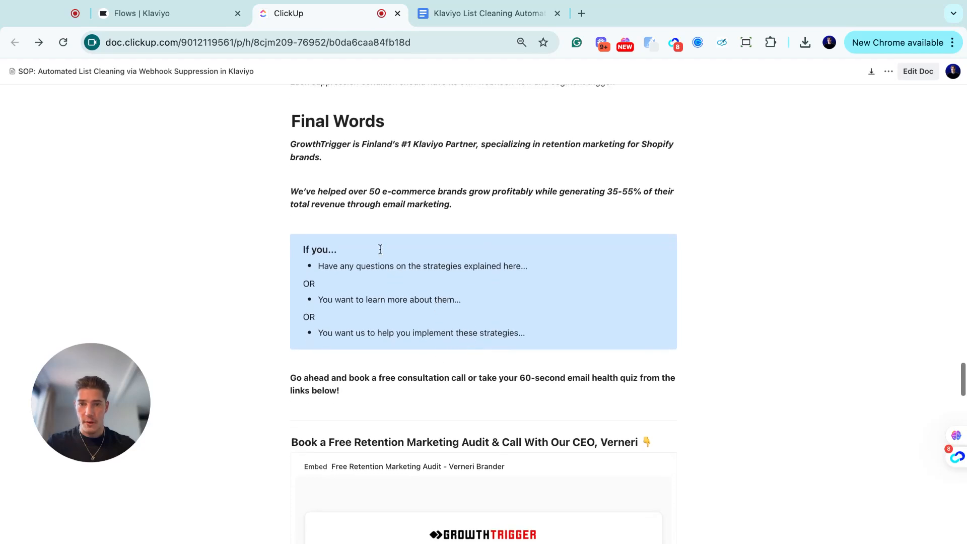
scroll(503, 262, "down", 1)
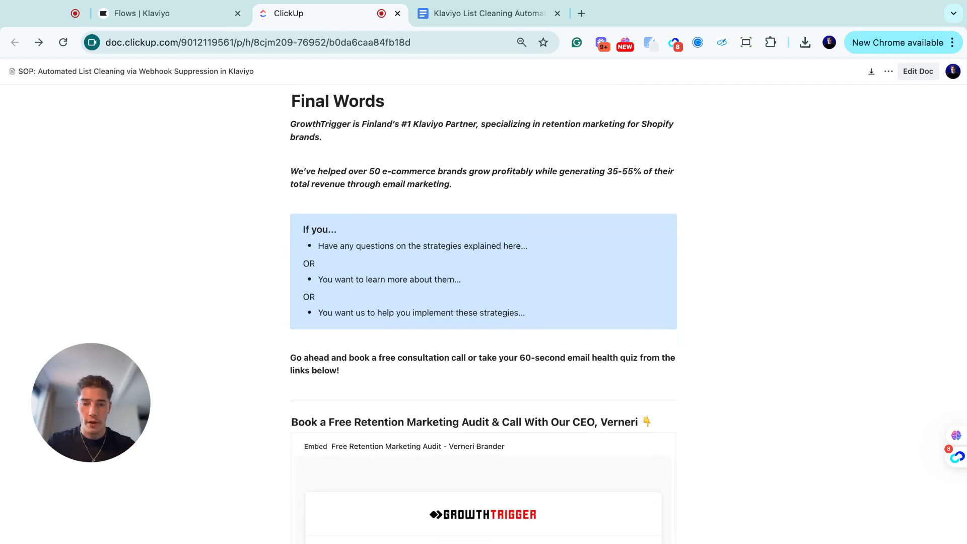
scroll(379, 336, "down", 2)
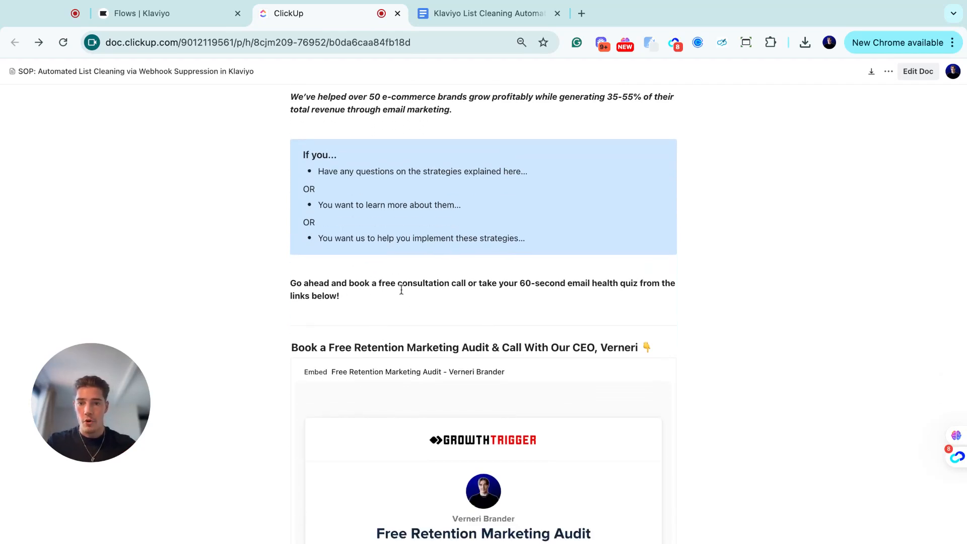
scroll(572, 264, "down", 1)
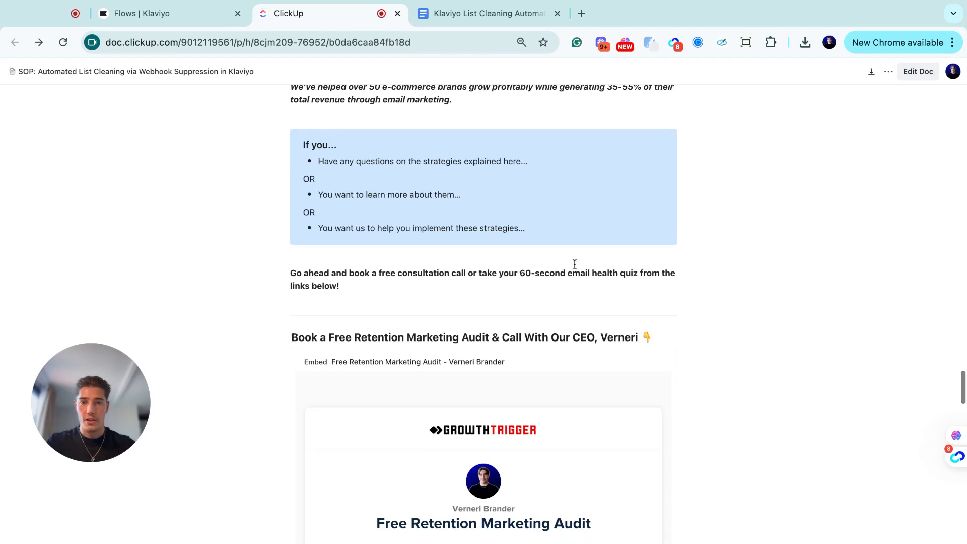
scroll(282, 265, "down", 5)
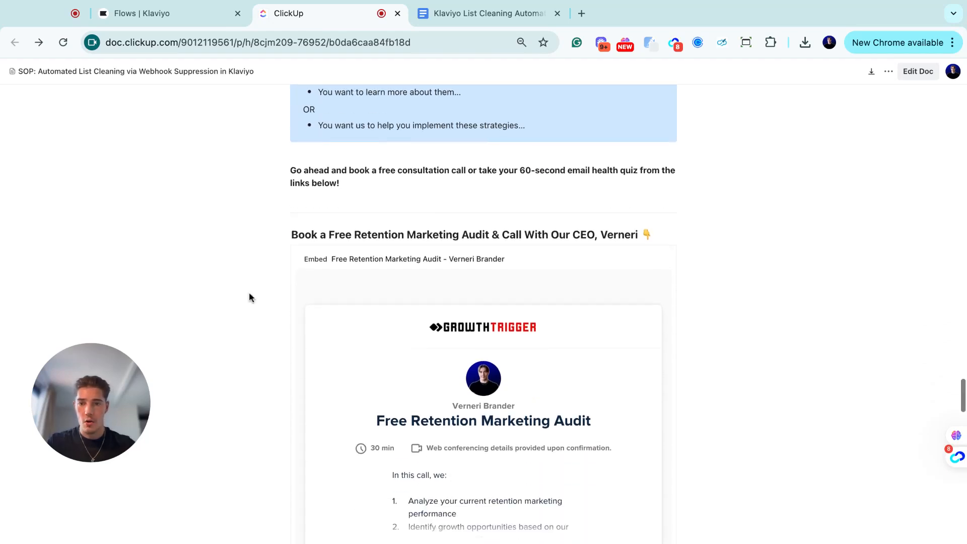
scroll(257, 296, "down", 10)
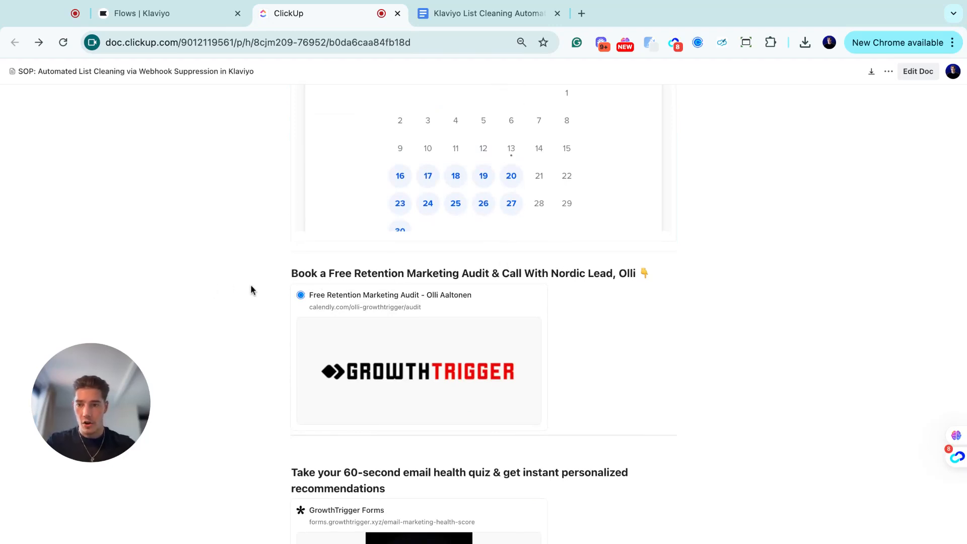
scroll(600, 319, "down", 3)
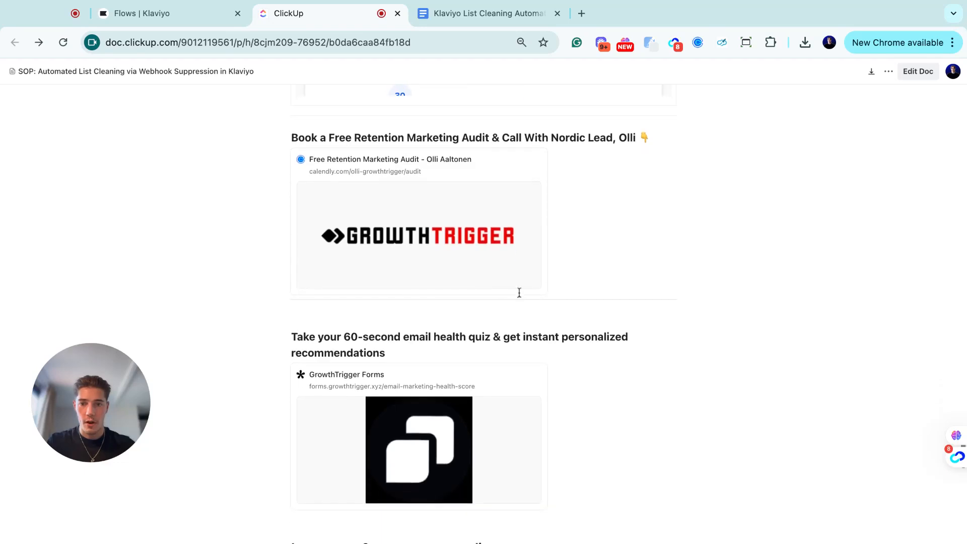
scroll(571, 163, "up", 3)
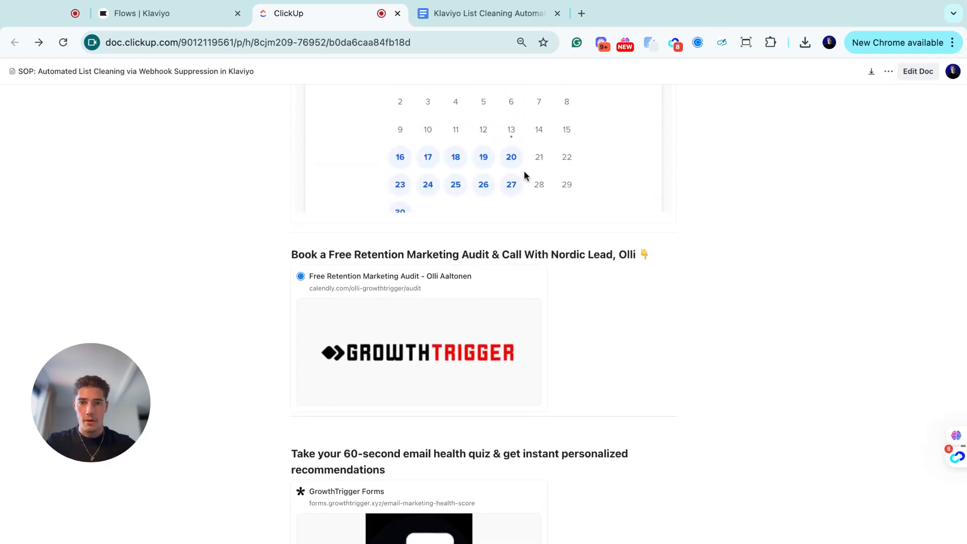
scroll(248, 269, "down", 5)
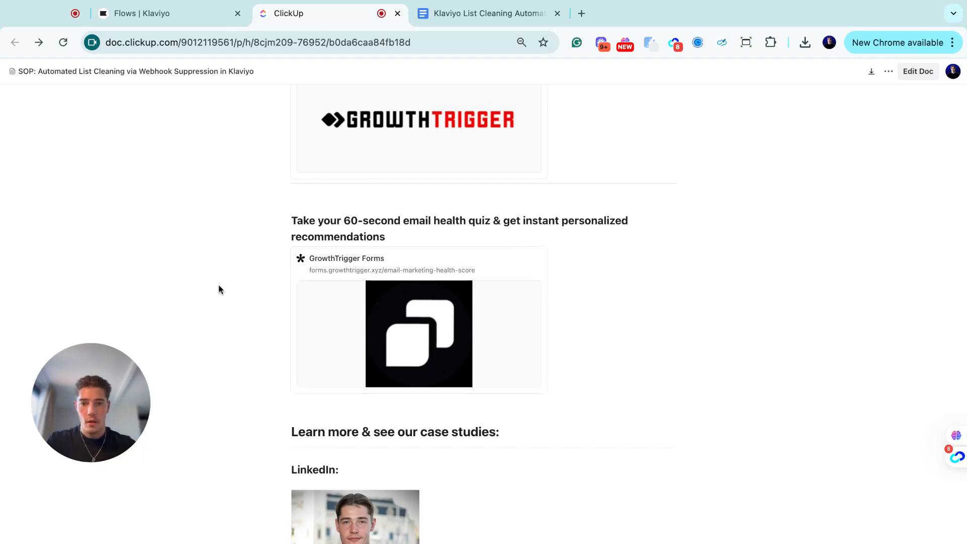
scroll(310, 301, "down", 3)
scroll(310, 301, "down", 5)
scroll(365, 195, "down", 3)
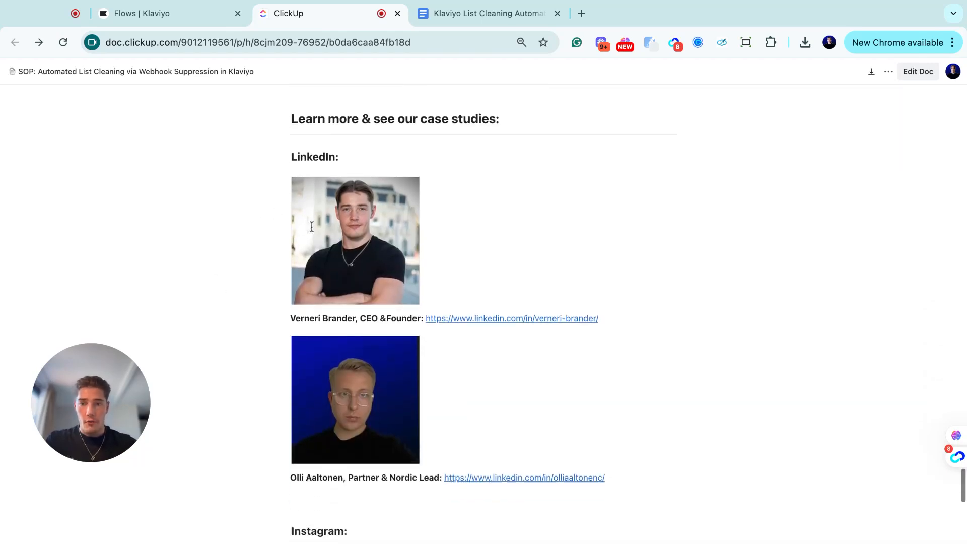
scroll(458, 267, "down", 4)
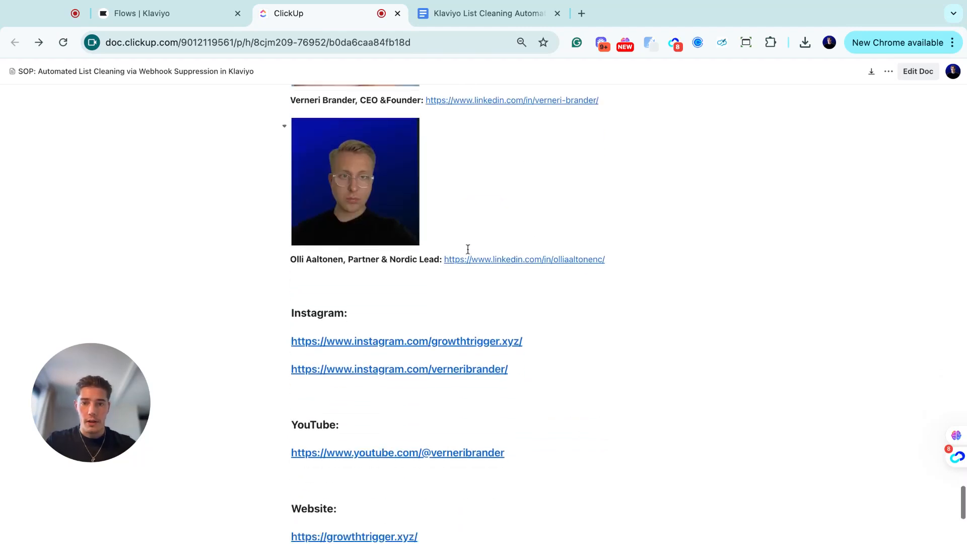
scroll(458, 271, "down", 3)
scroll(423, 227, "down", 1)
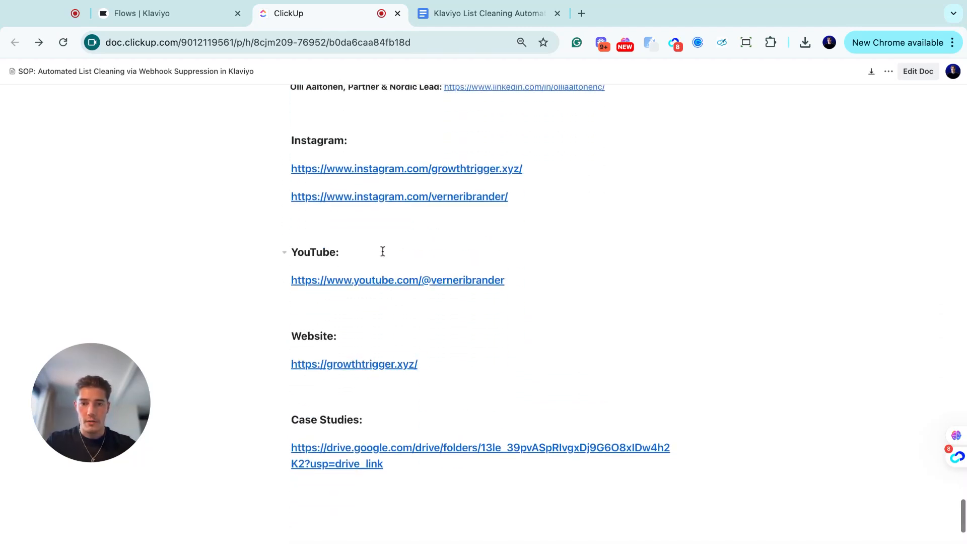
mouse_move(365, 363)
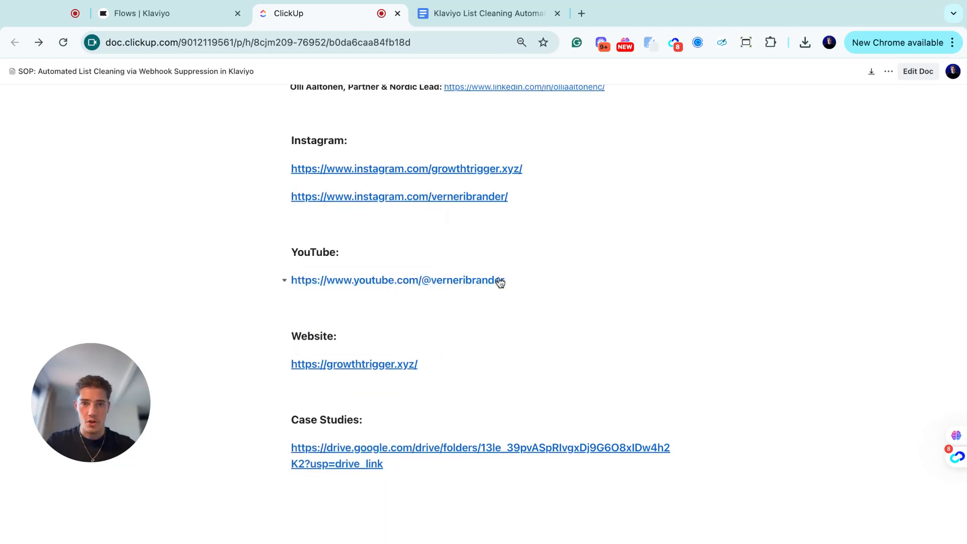
scroll(500, 282, "up", 1)
scroll(500, 281, "up", 2)
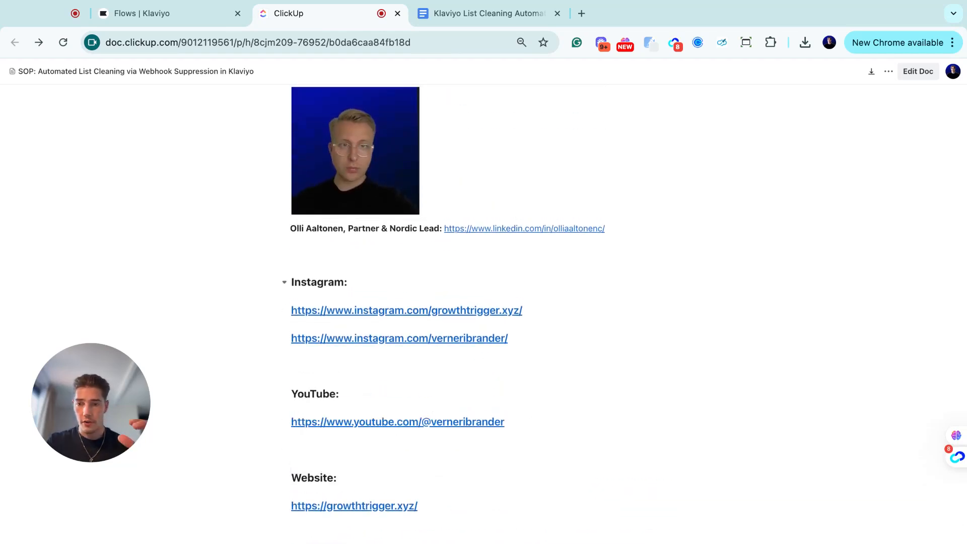